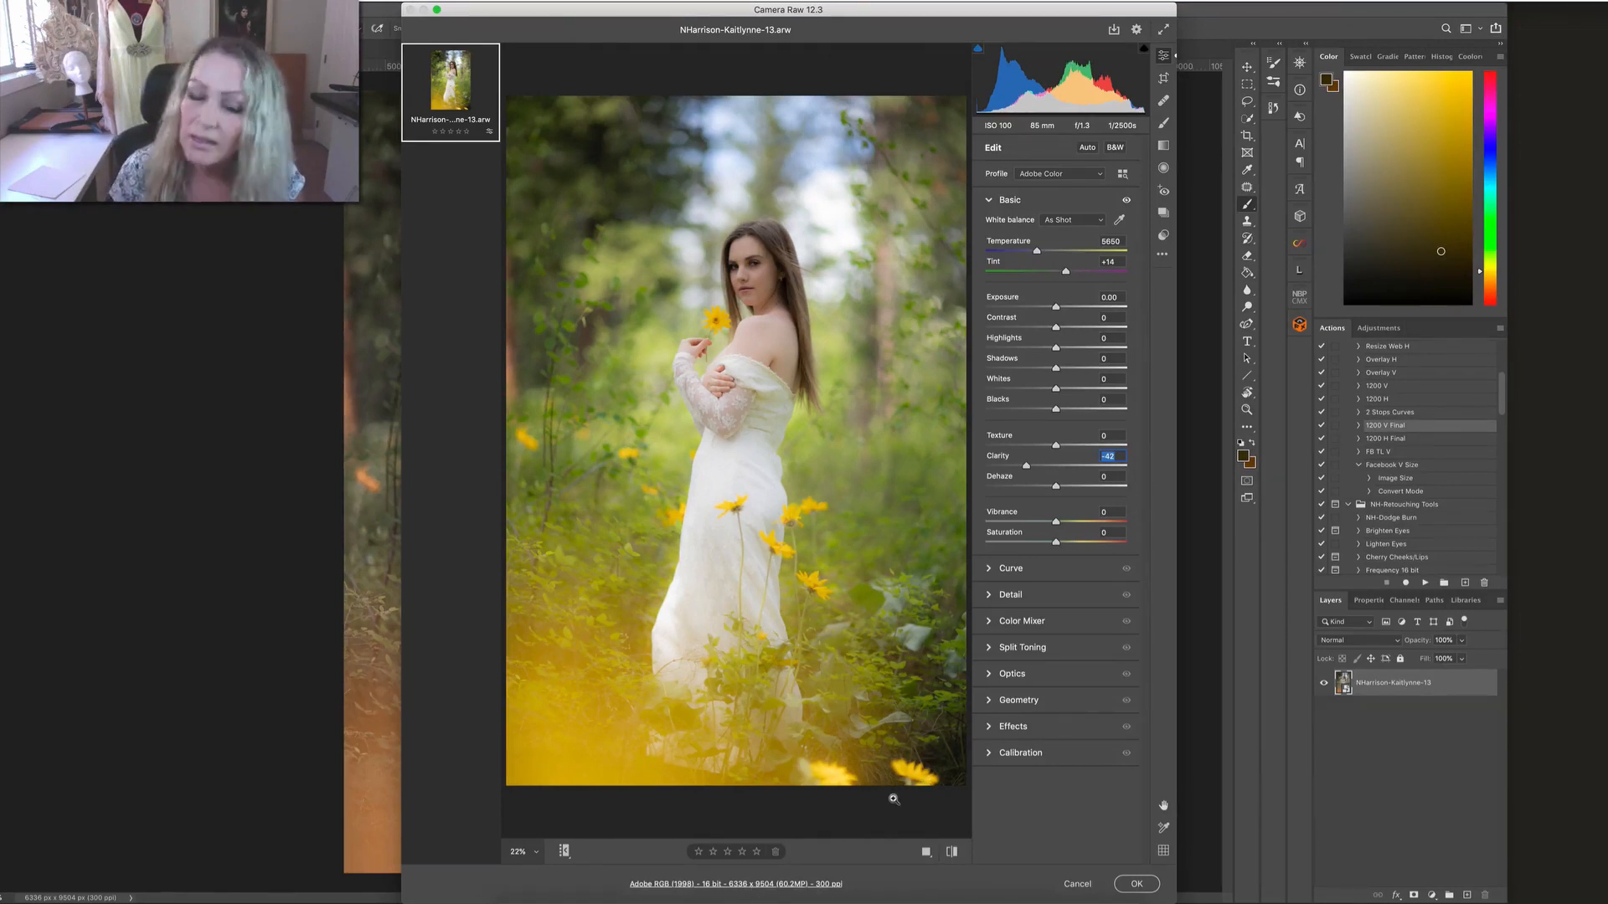
# Step: Check that the workflow preferences use Adobe RGB (1998), 16 Bits/Channel, 300 pixels/inch and opening as Smart Objects, and accept them
pyautogui.click(732, 887)
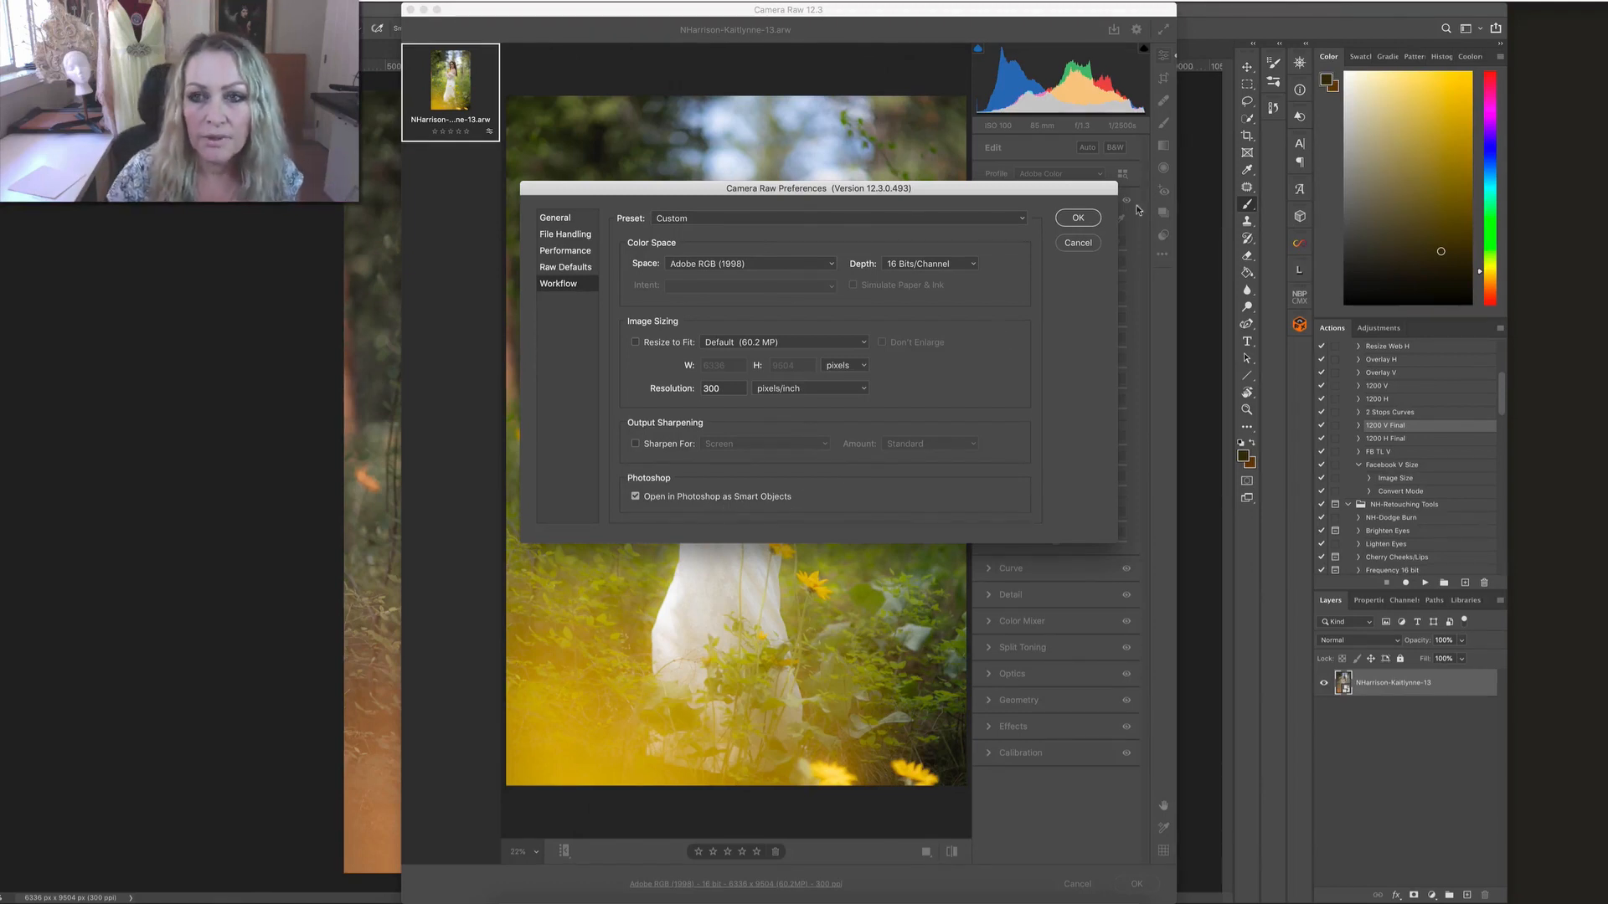
pyautogui.click(1085, 220)
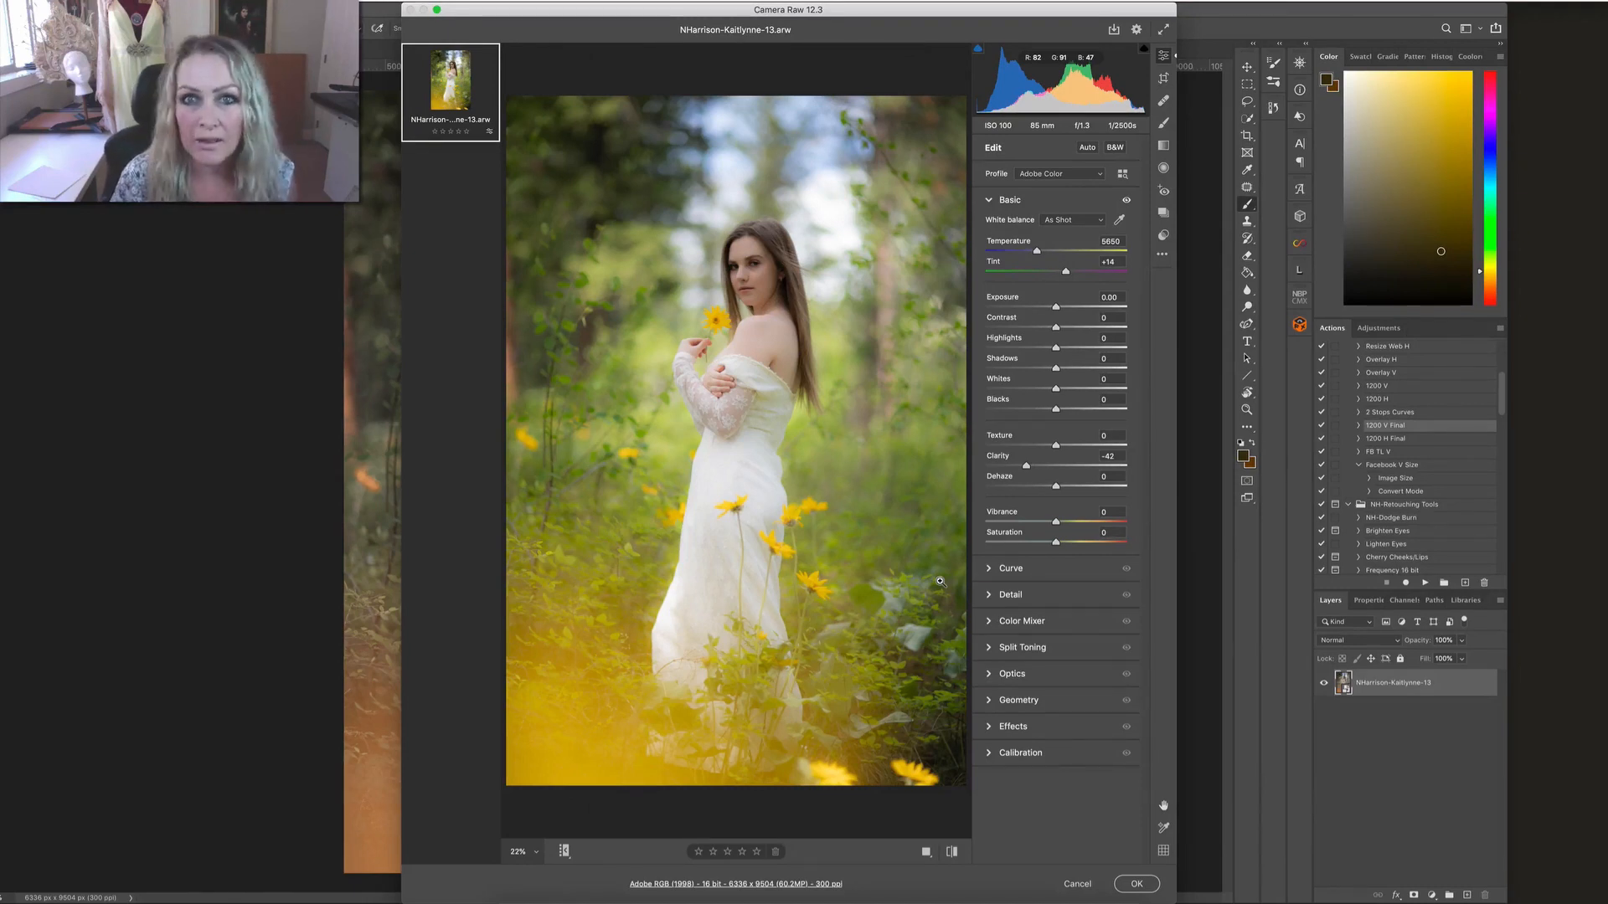
# Step: Soften the photo's basic tones with Clarity -46, Shadows +41, Blacks +32 and Contrast -12
pyautogui.moveTo(1026, 466)
pyautogui.mouseDown()
pyautogui.moveTo(1083, 464)
pyautogui.moveTo(988, 466)
pyautogui.moveTo(1076, 465)
pyautogui.moveTo(1031, 456)
pyautogui.moveTo(1040, 469)
pyautogui.mouseUp()
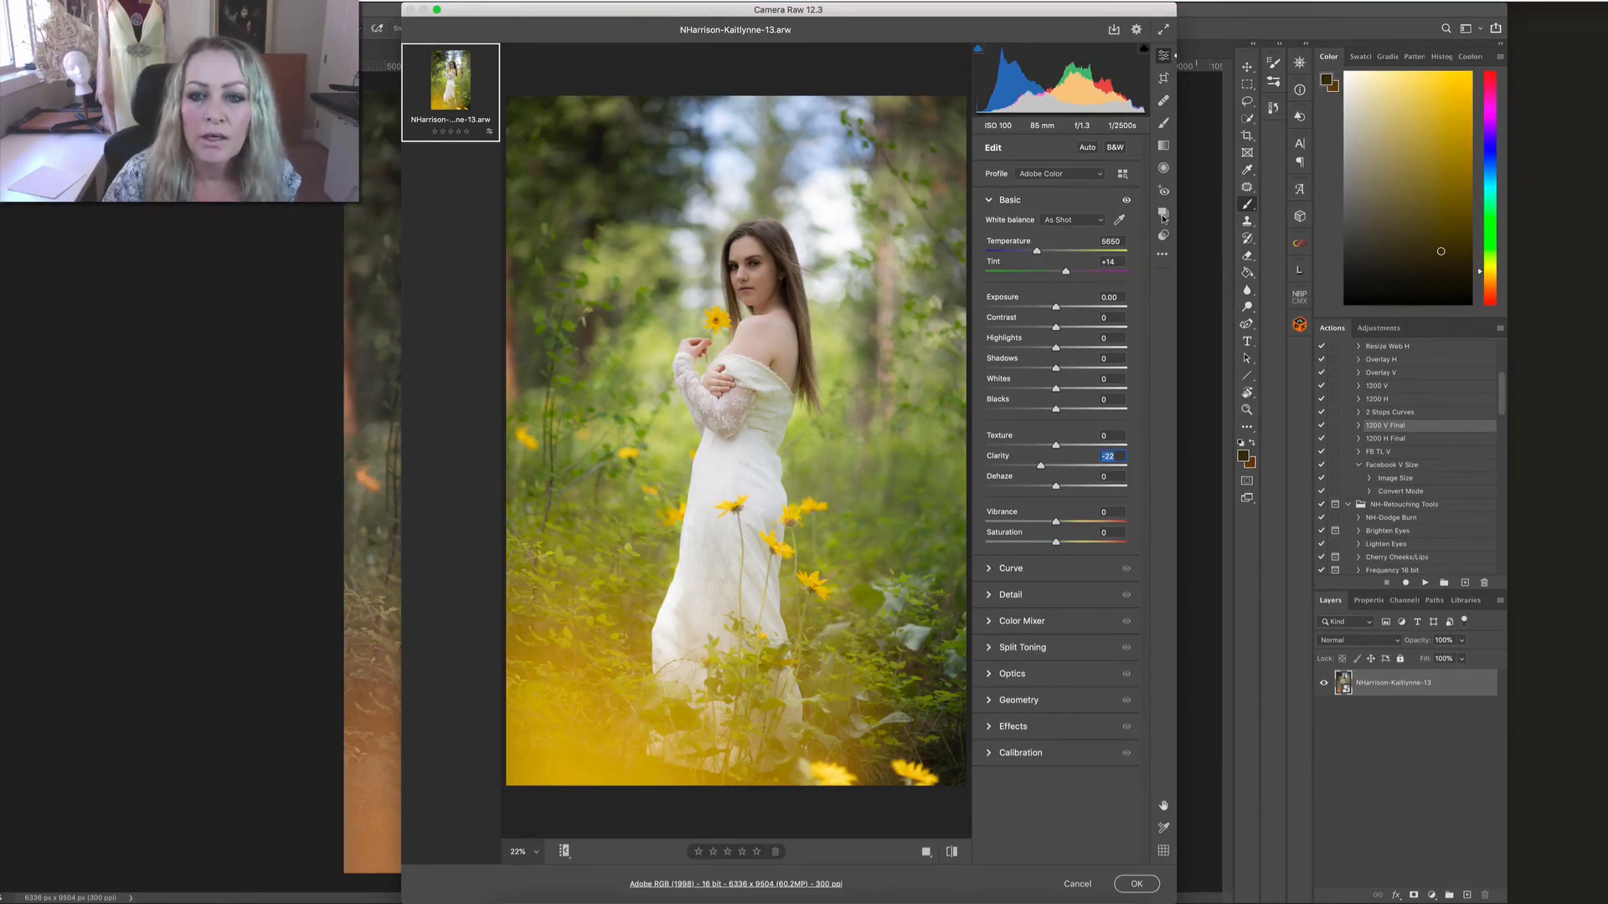
pyautogui.moveTo(1040, 466); pyautogui.dragTo(1024, 465)
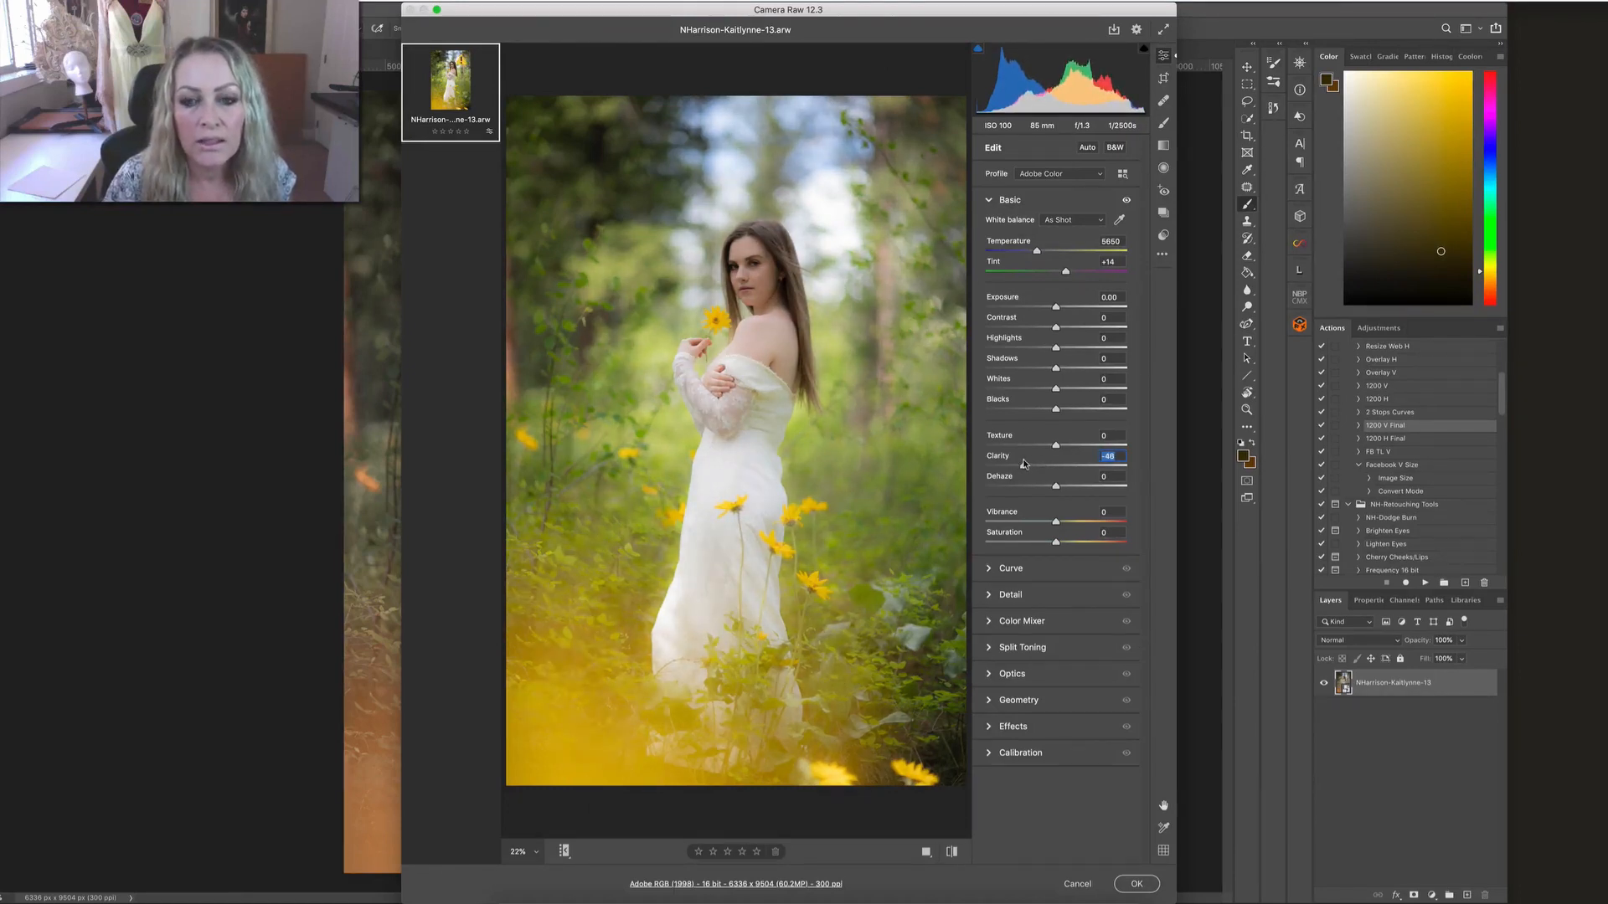
pyautogui.moveTo(1054, 369)
pyautogui.mouseDown()
pyautogui.moveTo(1095, 367)
pyautogui.moveTo(1082, 370)
pyautogui.mouseUp()
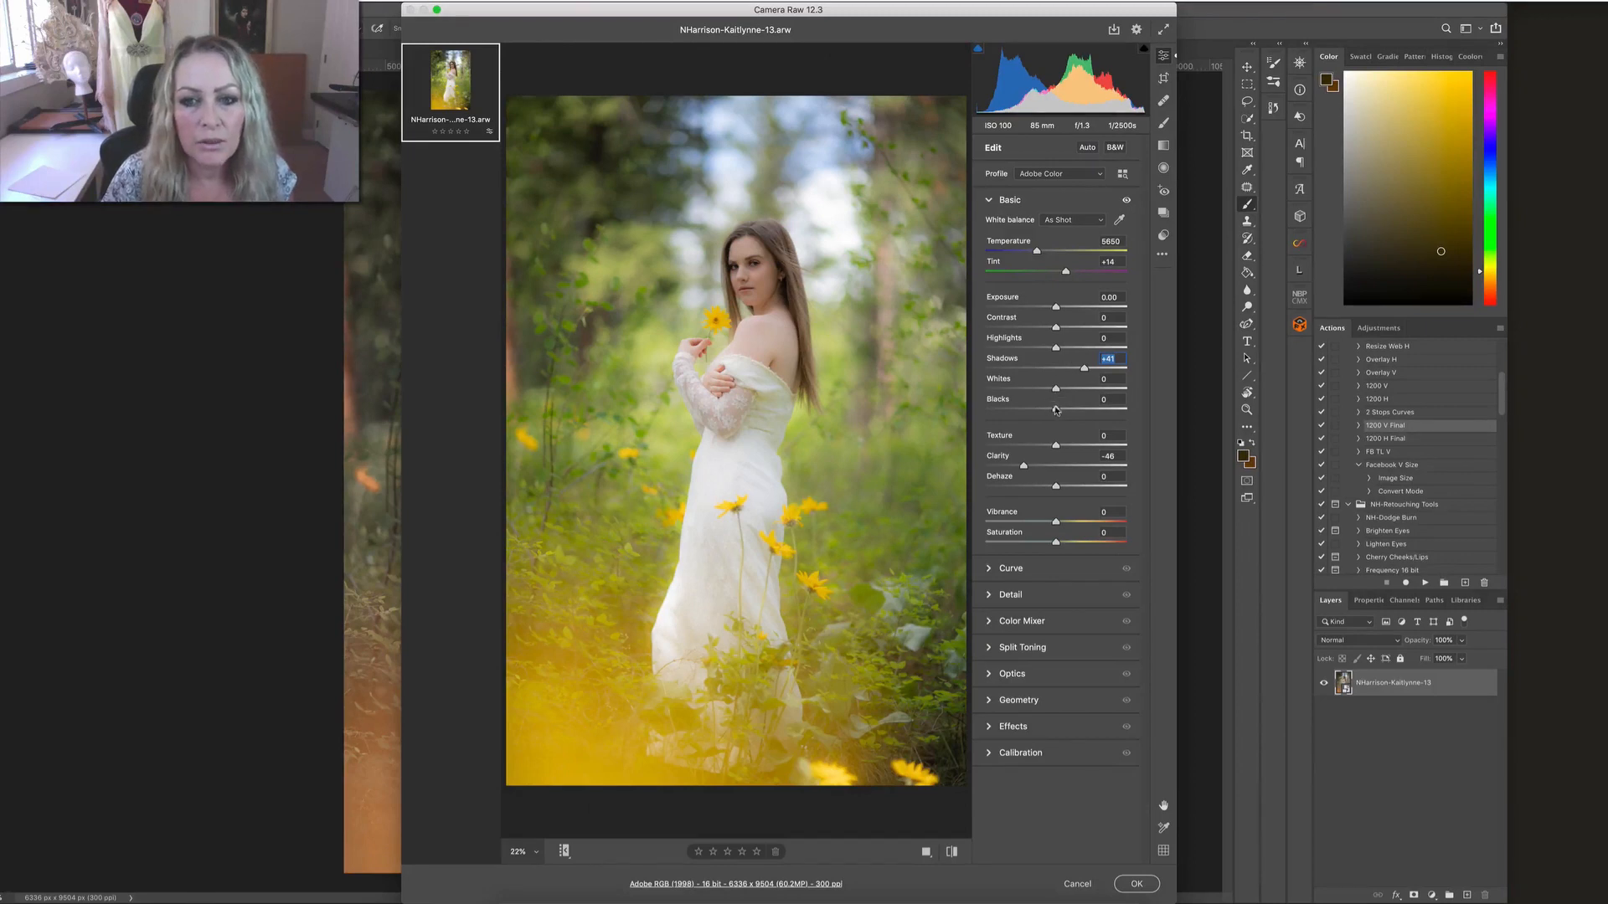
pyautogui.moveTo(1056, 409); pyautogui.dragTo(1077, 410)
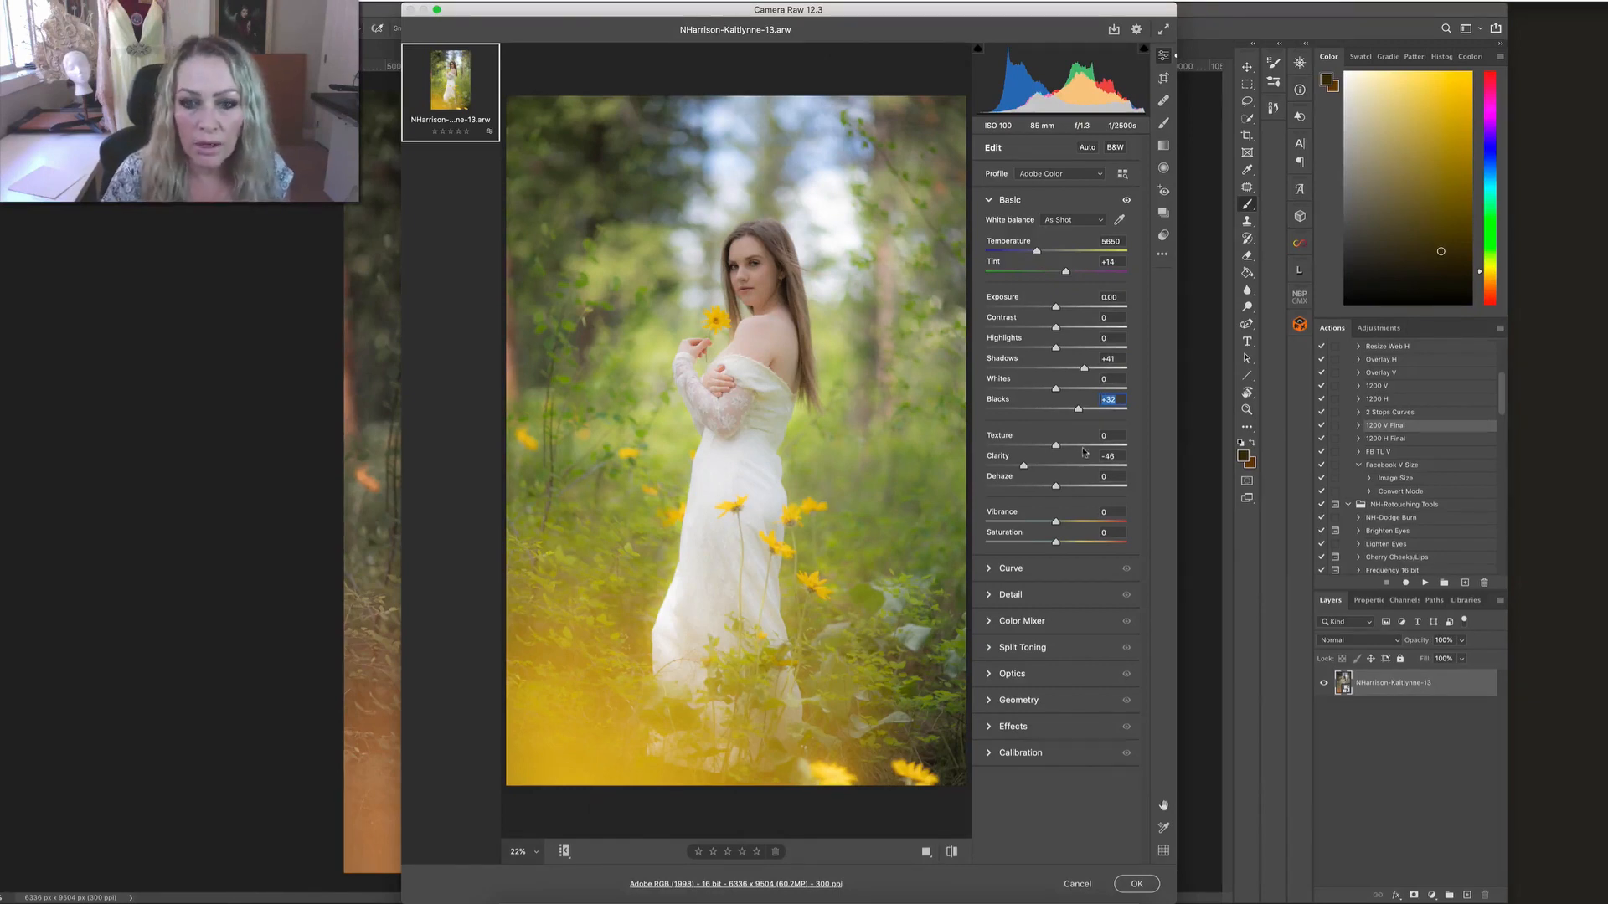
pyautogui.moveTo(1055, 328); pyautogui.dragTo(1047, 329)
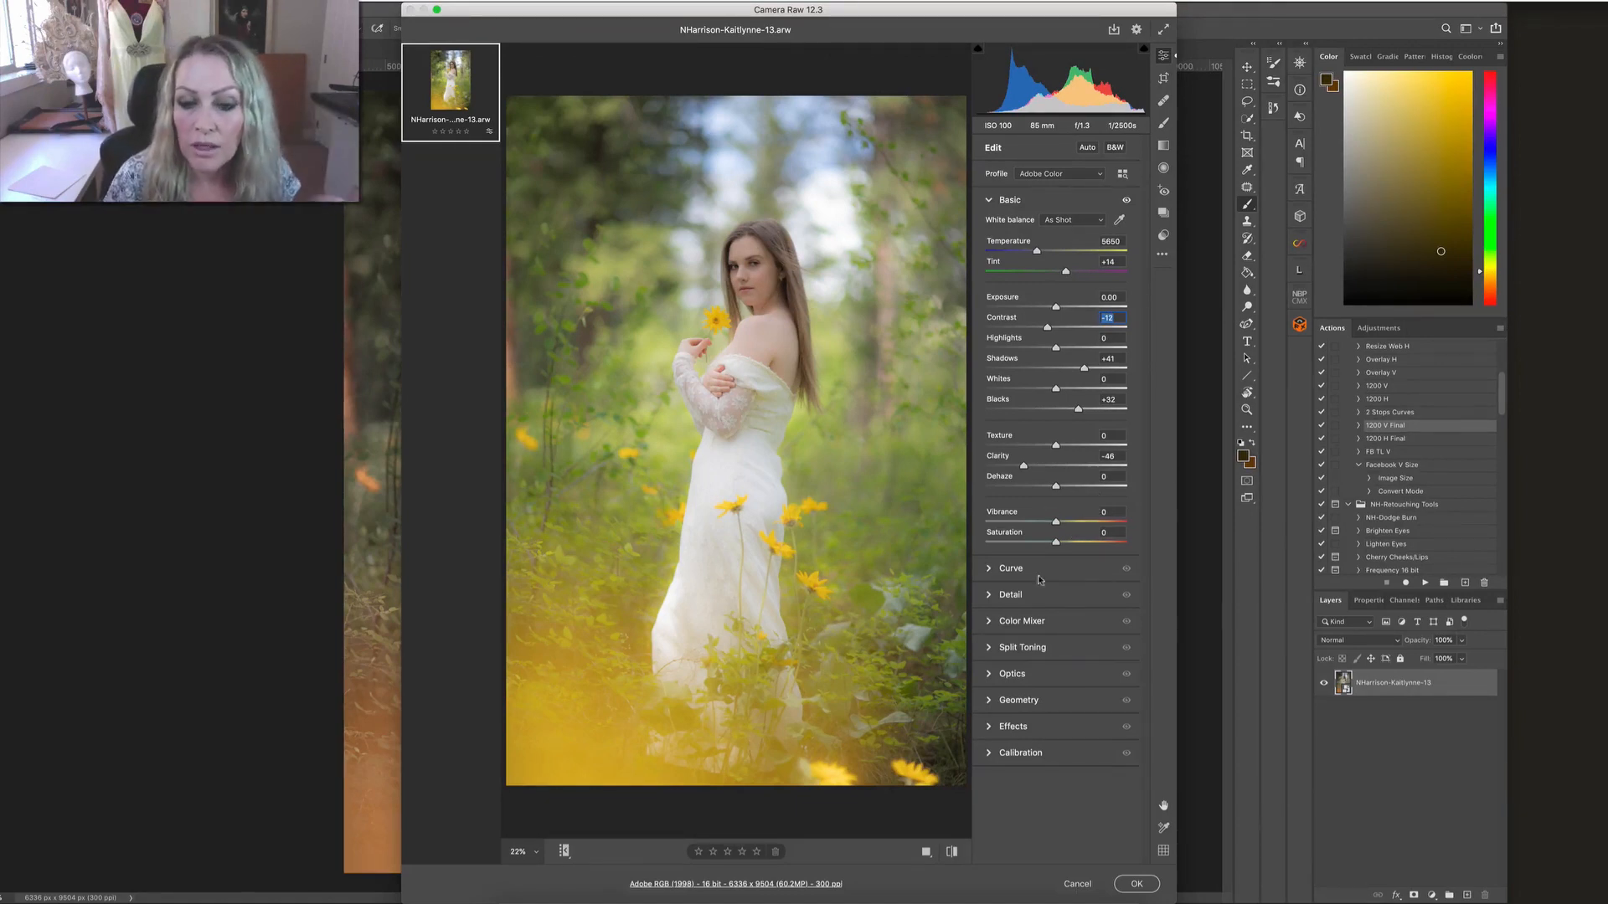
# Step: Desaturate the foliage in the Color Mixer with Greens saturation -61 and Yellows saturation -28
pyautogui.click(995, 623)
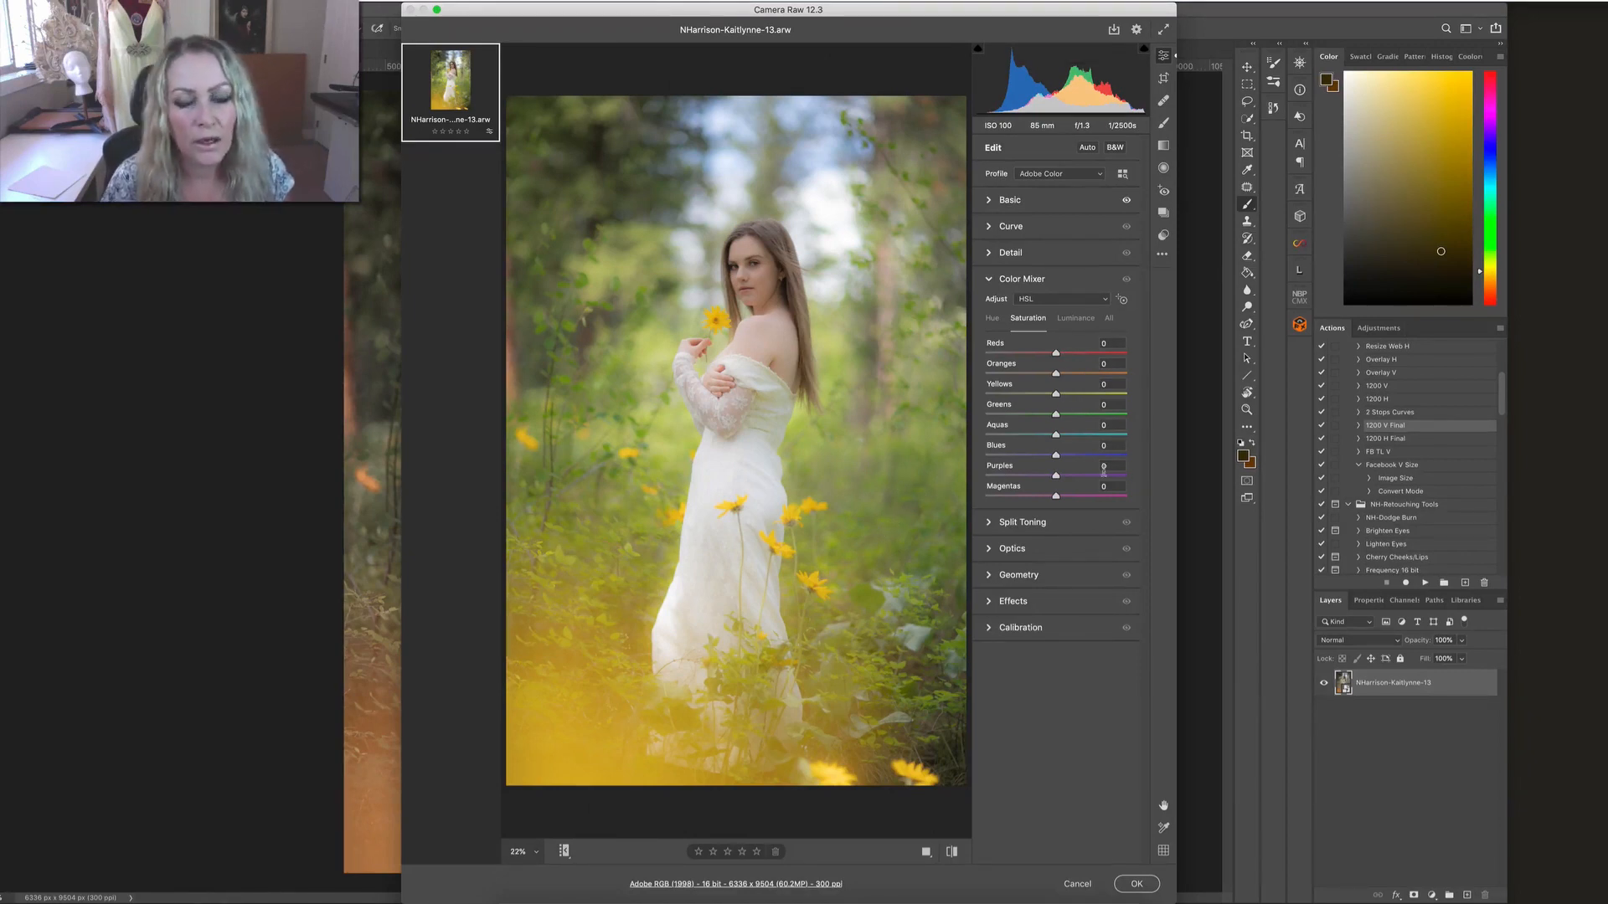
pyautogui.moveTo(1055, 415); pyautogui.dragTo(1009, 416)
pyautogui.moveTo(1011, 413); pyautogui.dragTo(1014, 414)
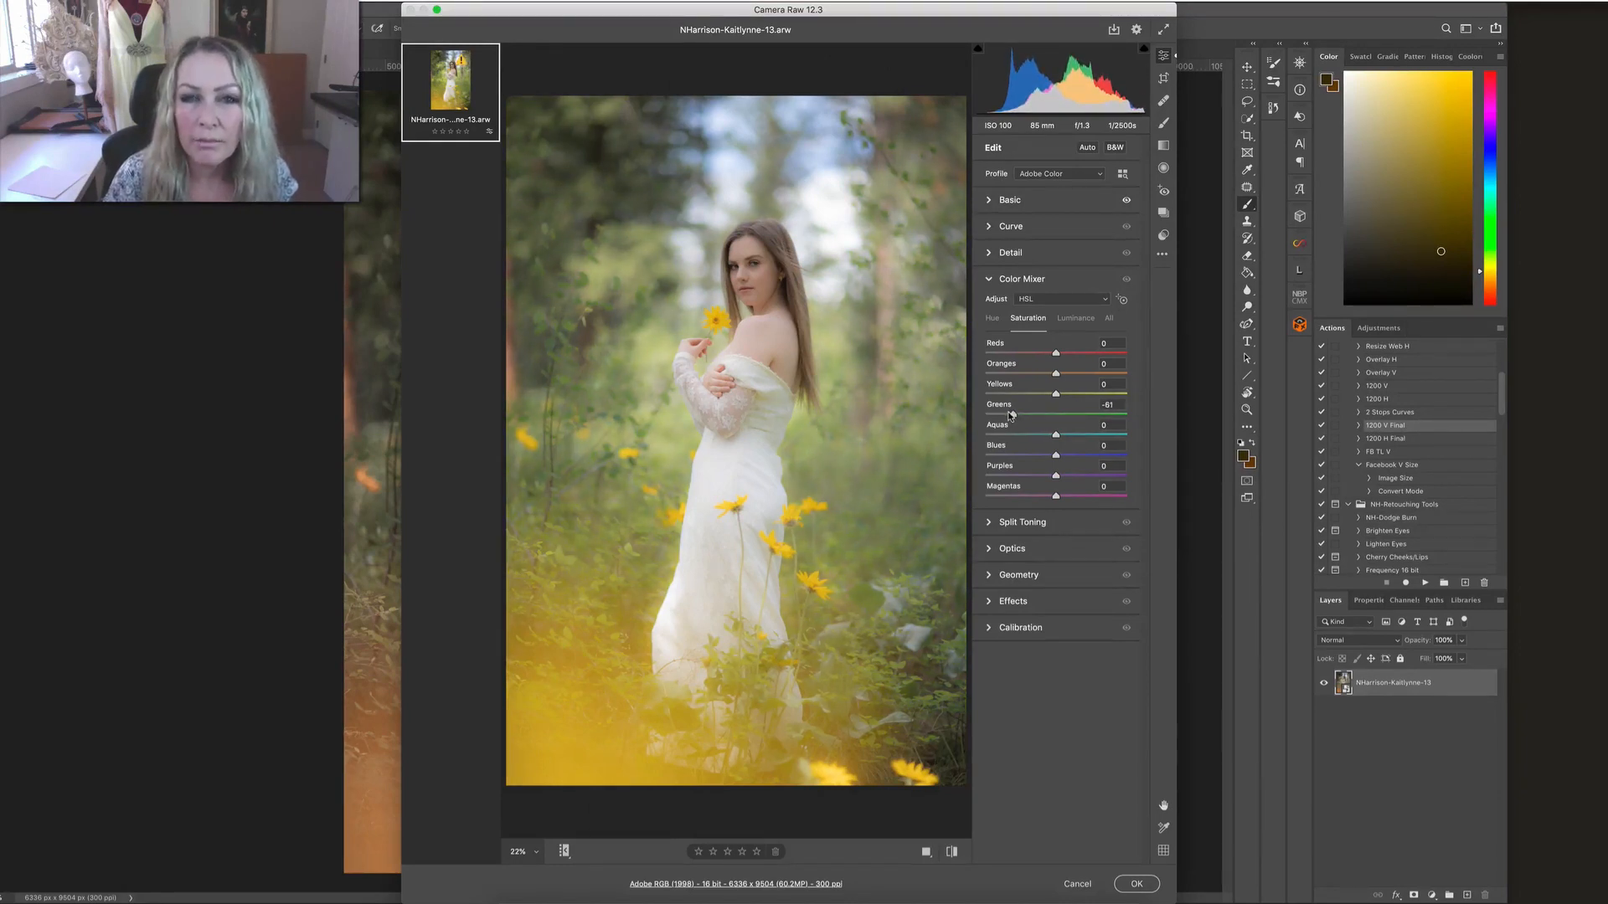
pyautogui.moveTo(1012, 414); pyautogui.dragTo(1013, 418)
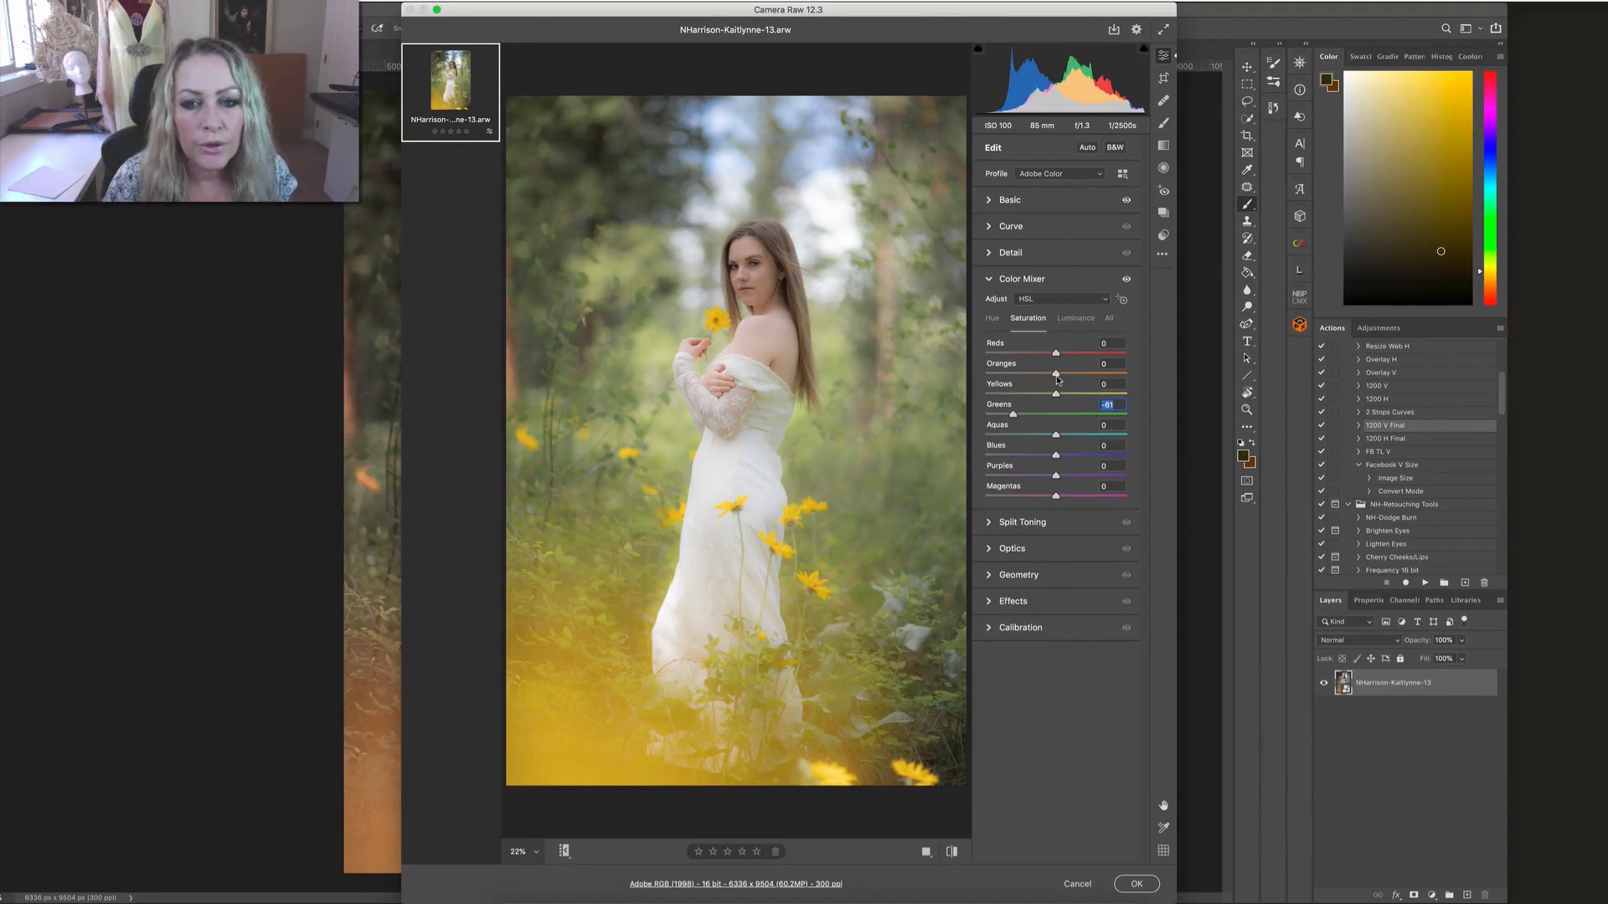
pyautogui.moveTo(1055, 393); pyautogui.dragTo(1036, 396)
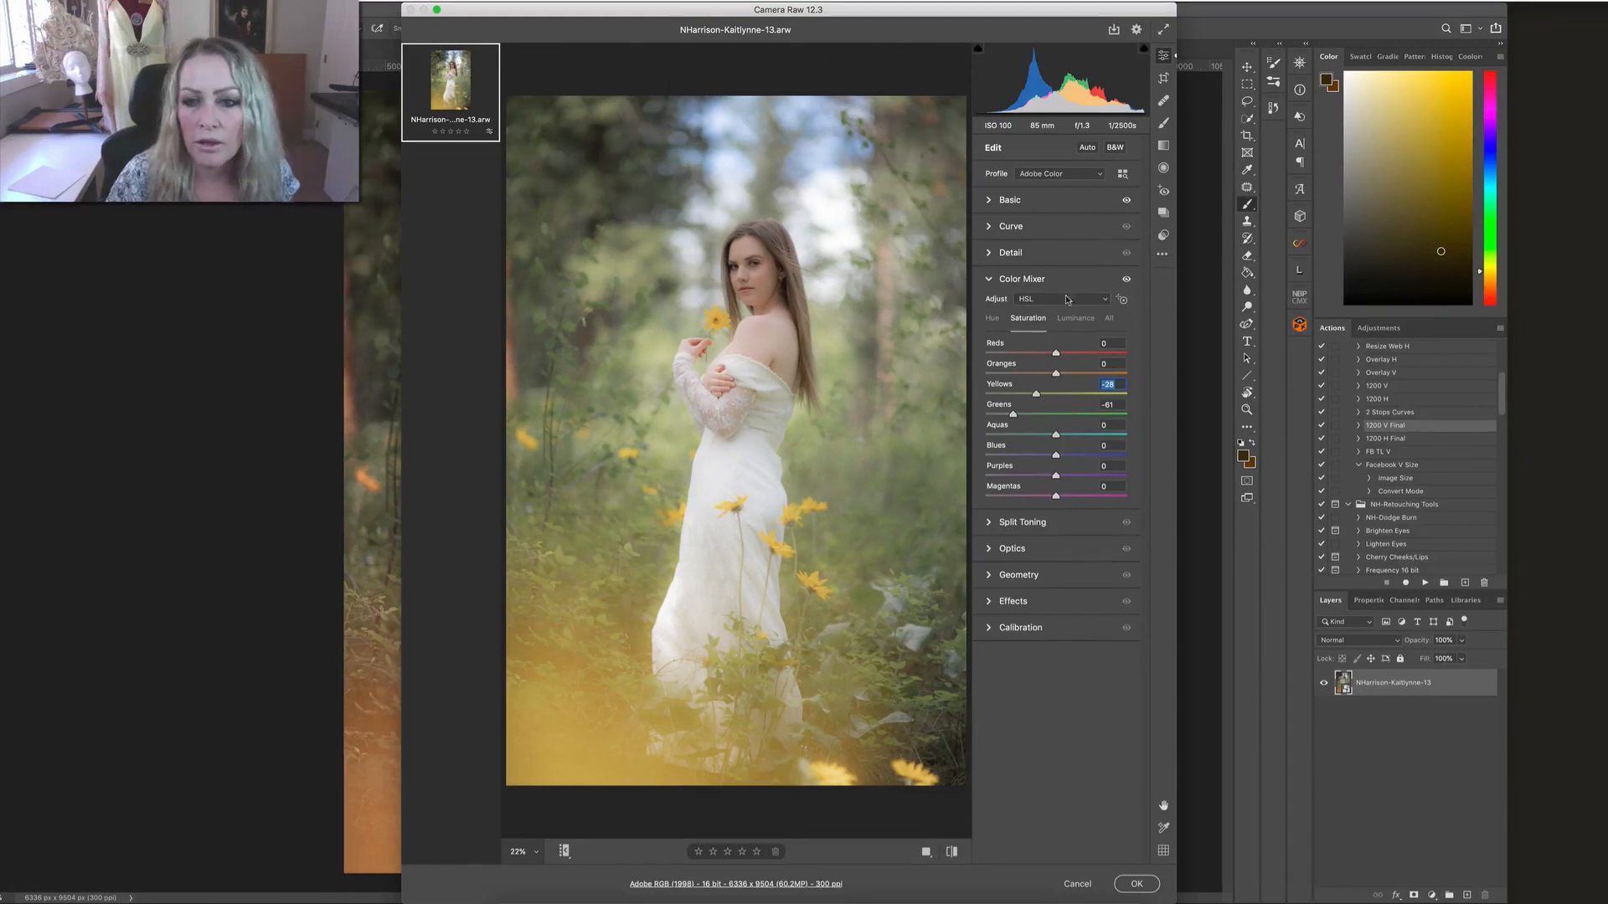
# Step: Shift the Color Mixer hues to Yellows -31, Greens -60 and Blues -24
pyautogui.click(992, 318)
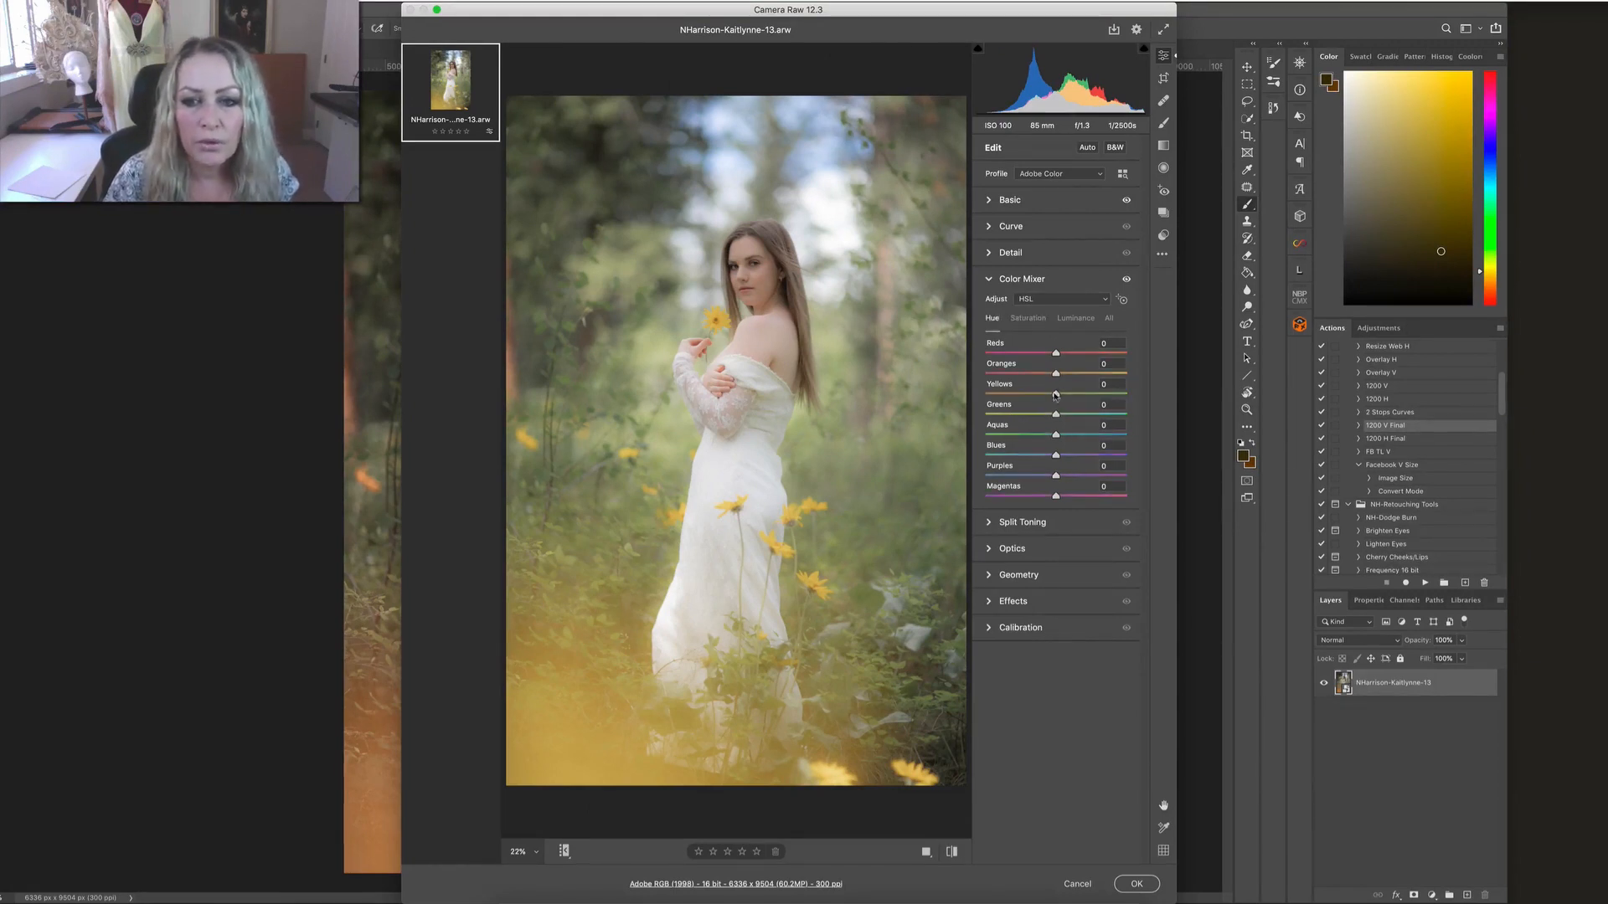
pyautogui.moveTo(1056, 392); pyautogui.dragTo(1033, 396)
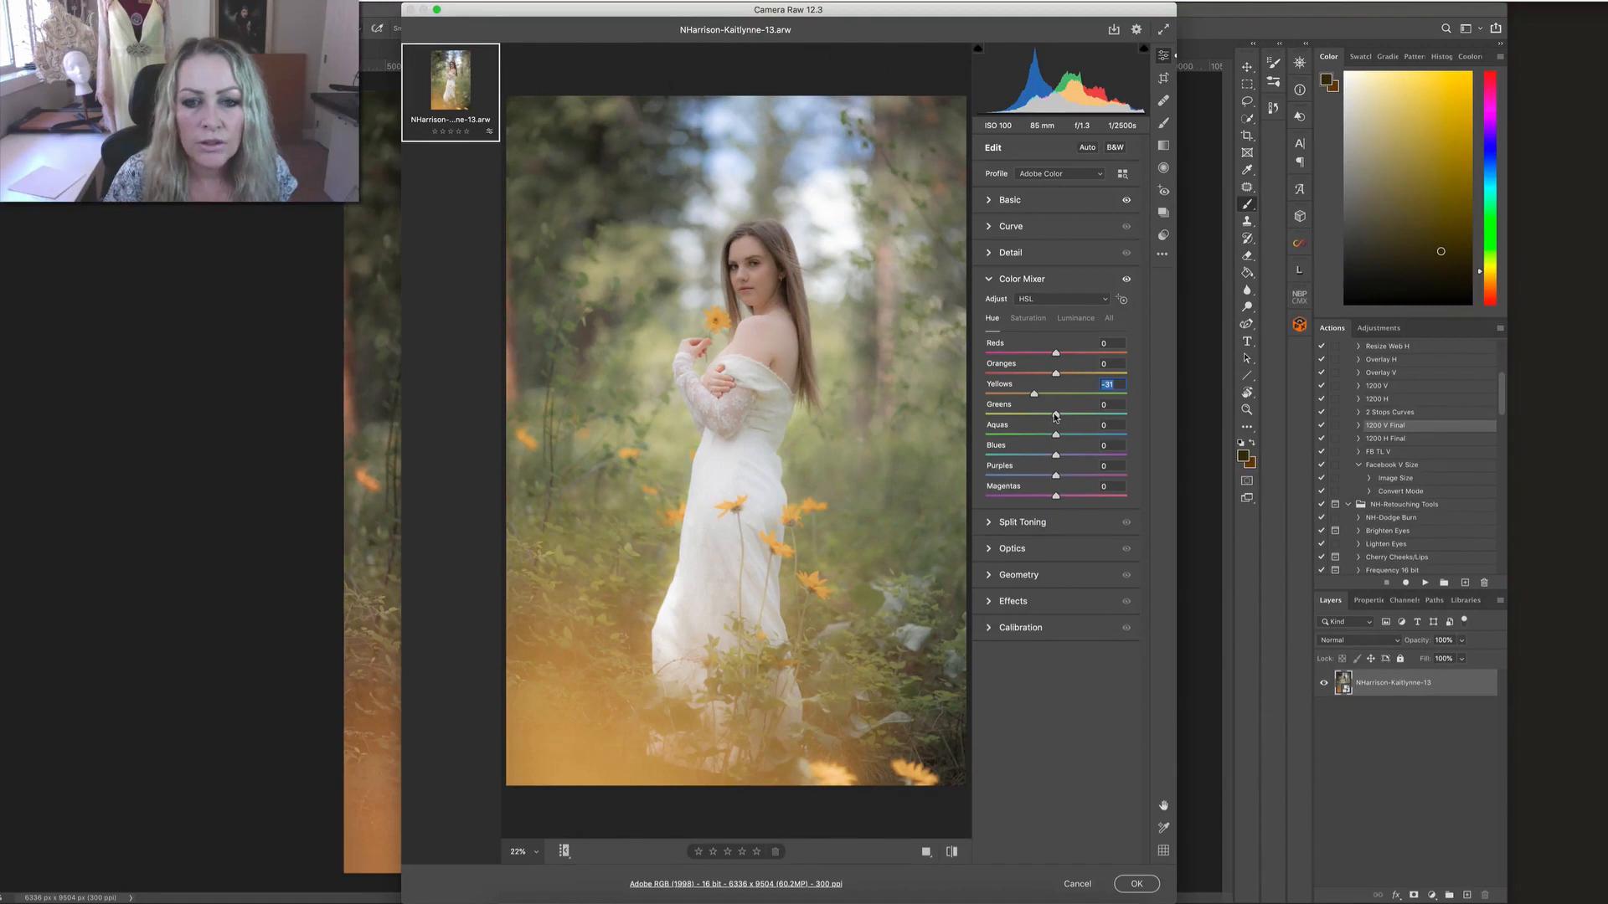
pyautogui.moveTo(1055, 416); pyautogui.dragTo(1014, 419)
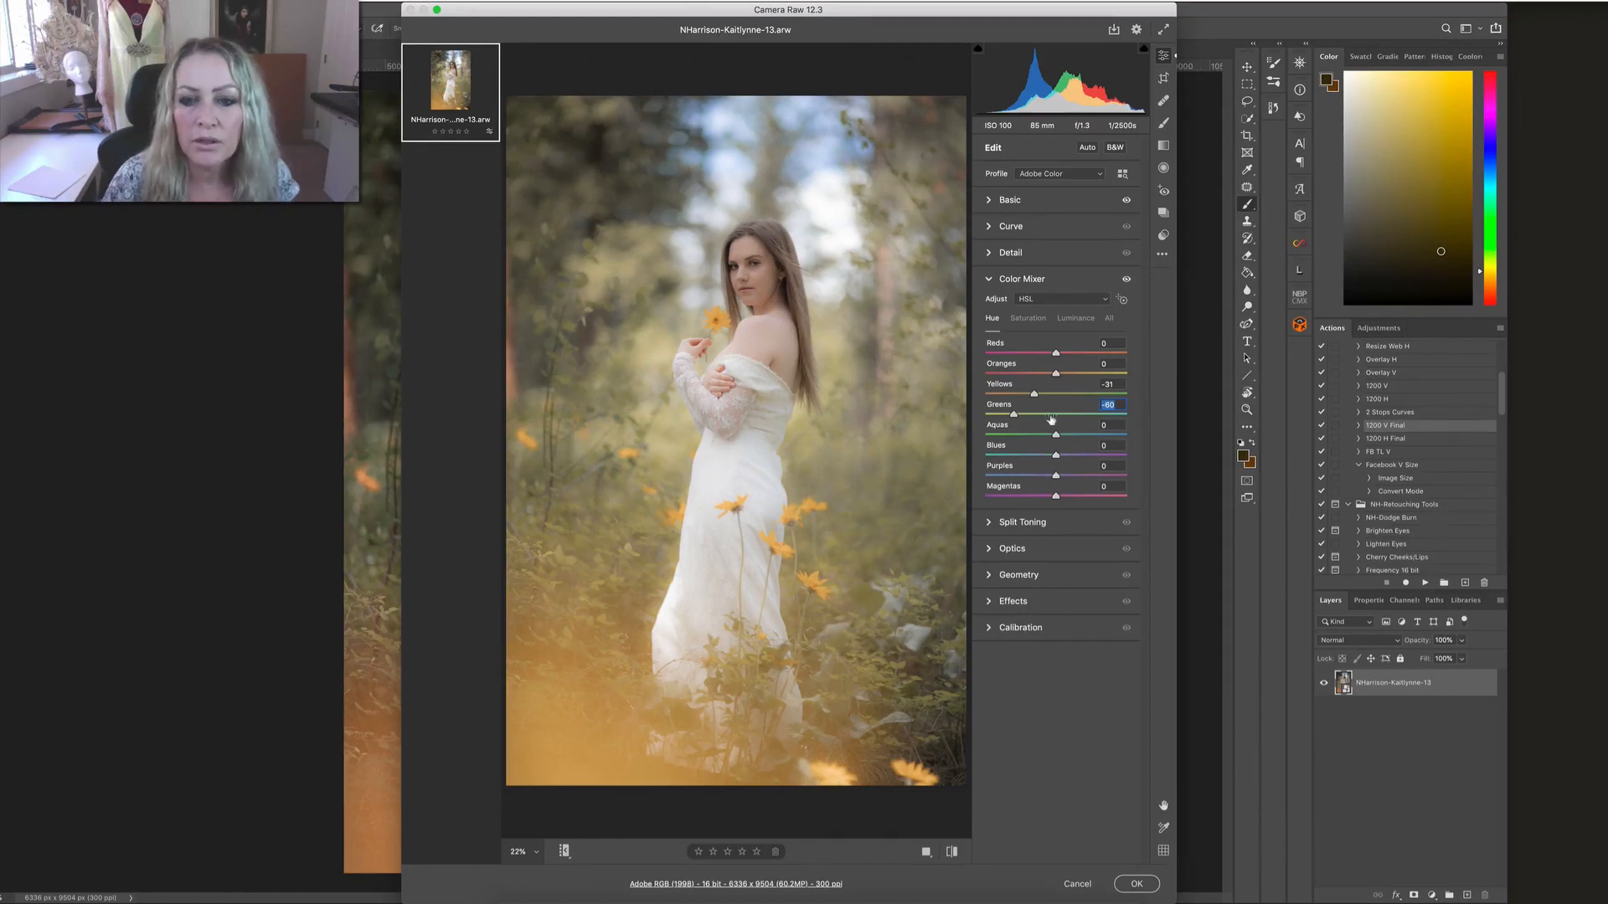
pyautogui.moveTo(1055, 457); pyautogui.dragTo(1039, 455)
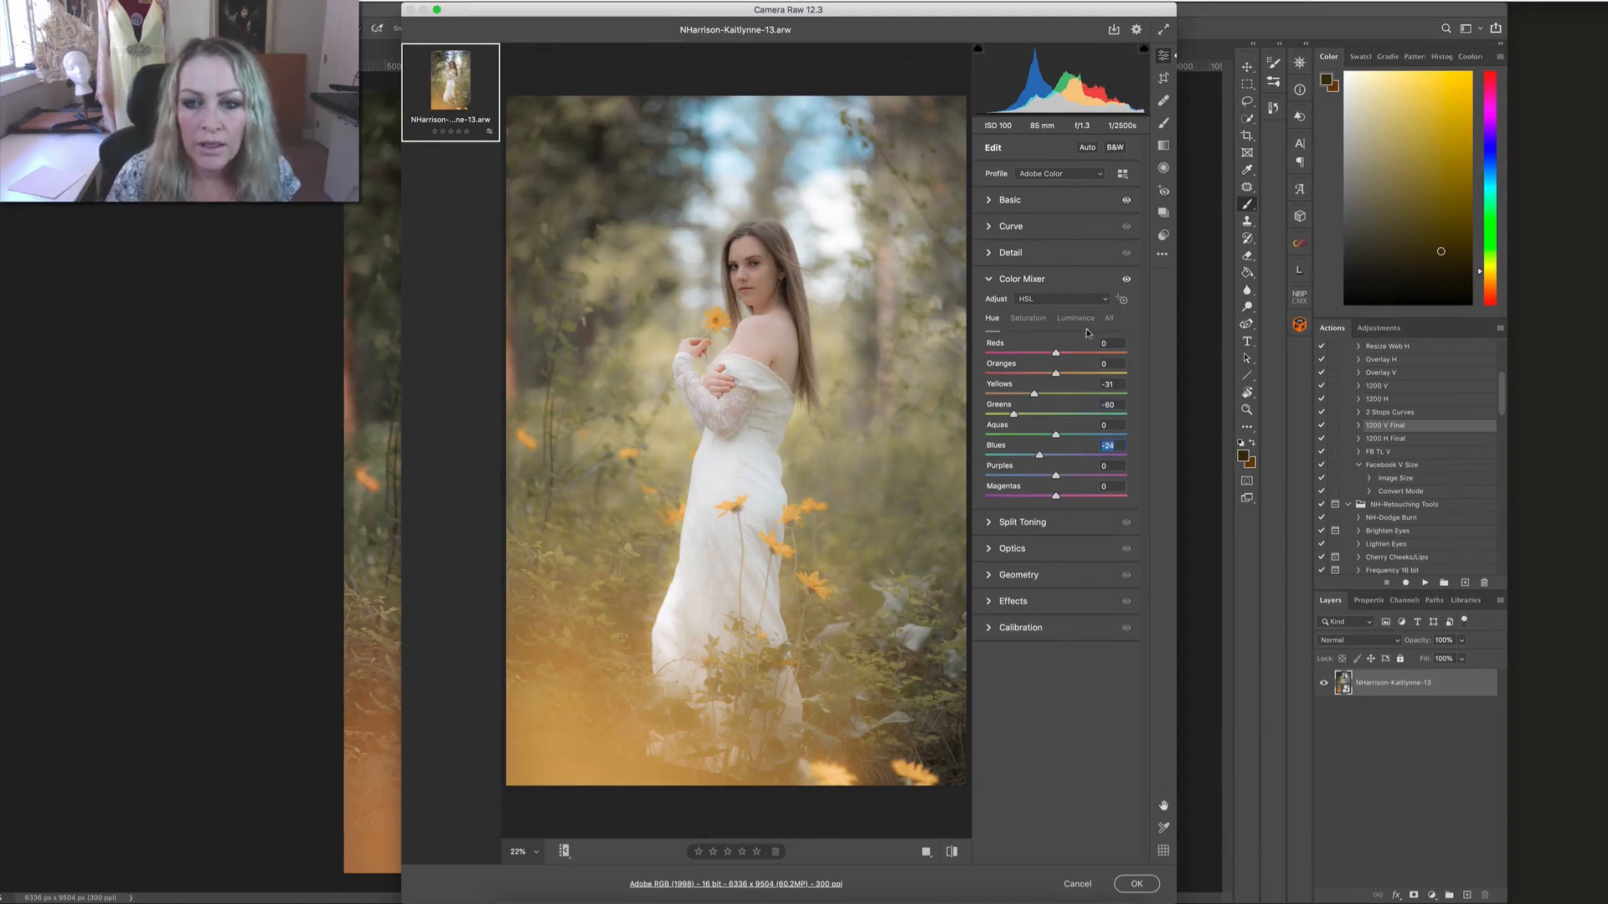
# Step: Brighten the foliage in the Color Mixer with Yellows luminance +19 and Greens luminance +25
pyautogui.click(1072, 319)
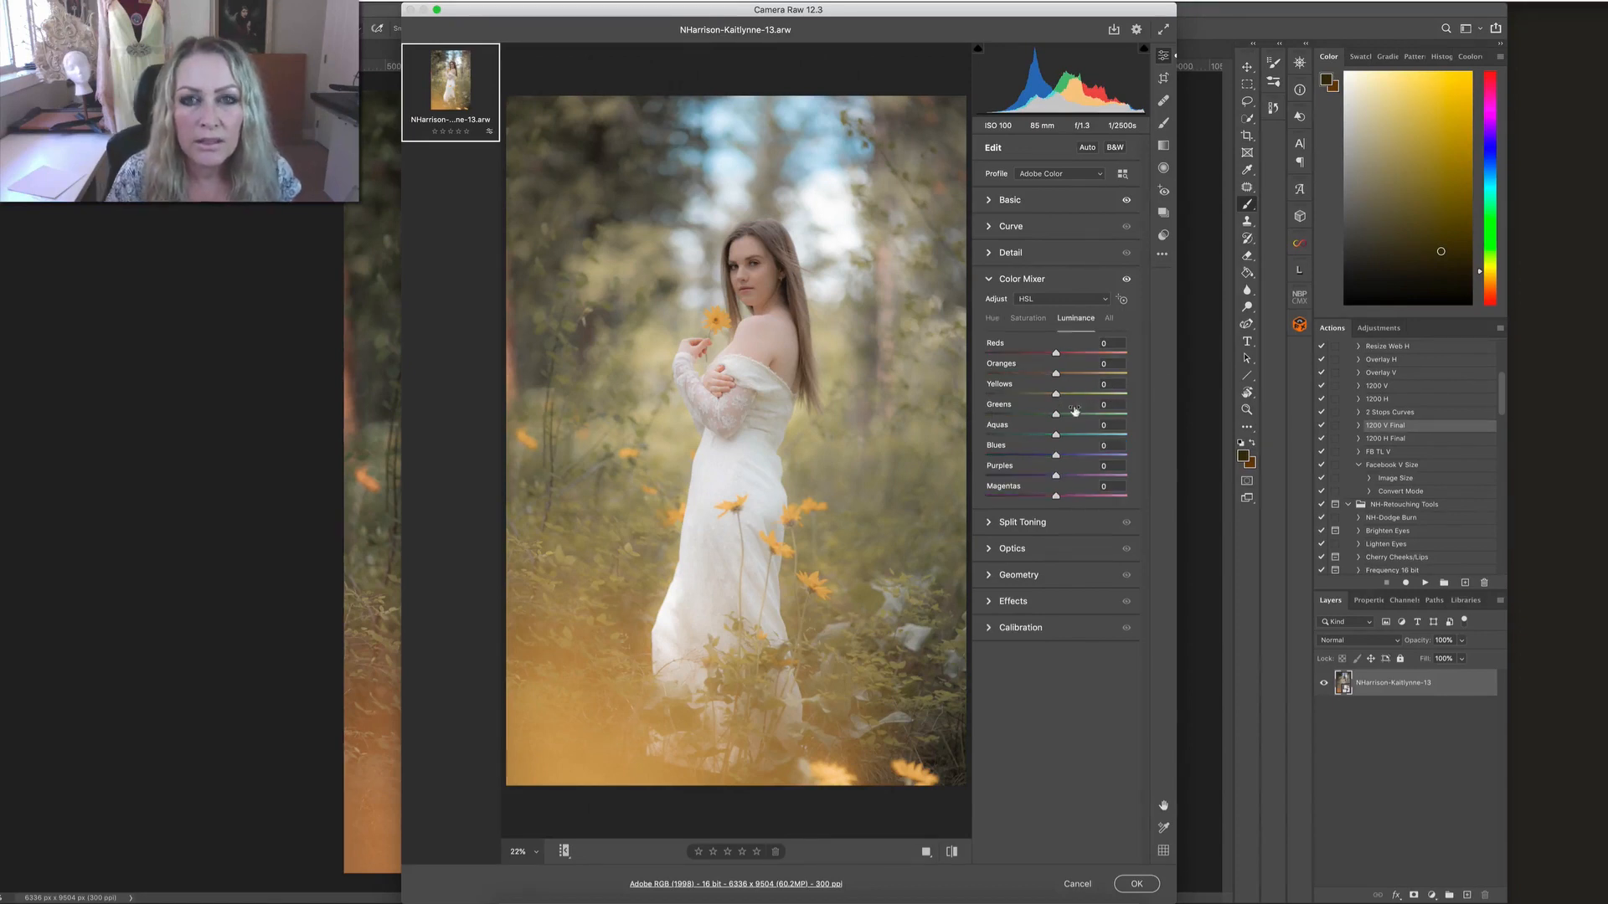
pyautogui.moveTo(1055, 394)
pyautogui.mouseDown()
pyautogui.moveTo(1107, 393)
pyautogui.moveTo(994, 394)
pyautogui.moveTo(1067, 399)
pyautogui.mouseUp()
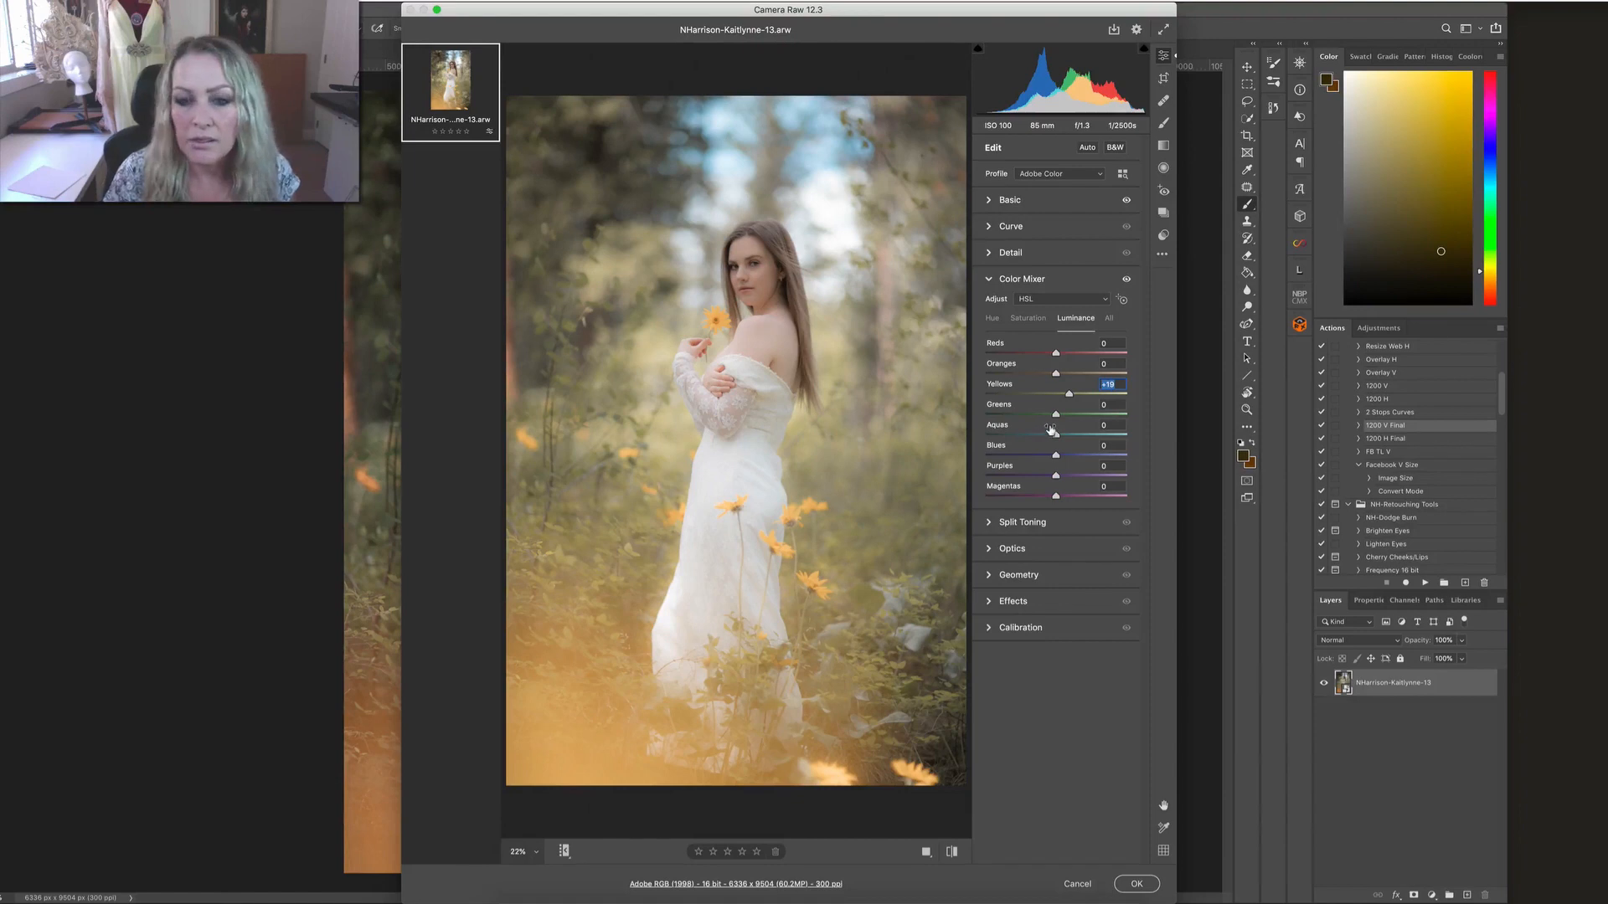
pyautogui.moveTo(1055, 413)
pyautogui.mouseDown()
pyautogui.moveTo(1093, 416)
pyautogui.moveTo(1073, 414)
pyautogui.mouseUp()
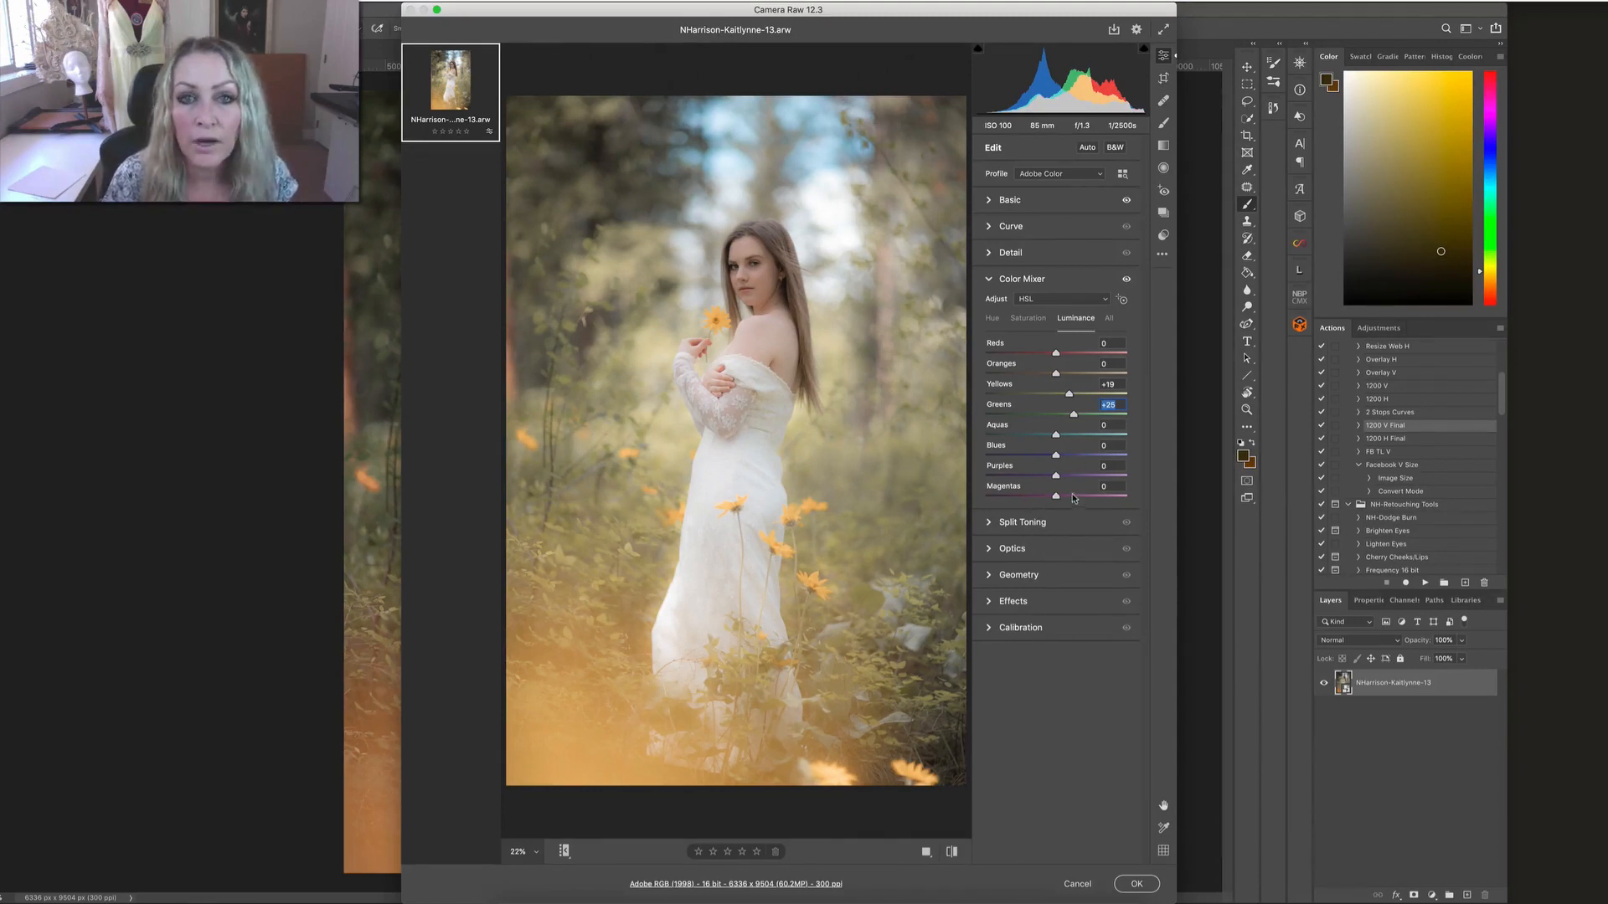
# Step: Apply the raw edits and make an independent copy of the layer with New Smart Object via Copy
pyautogui.click(1136, 883)
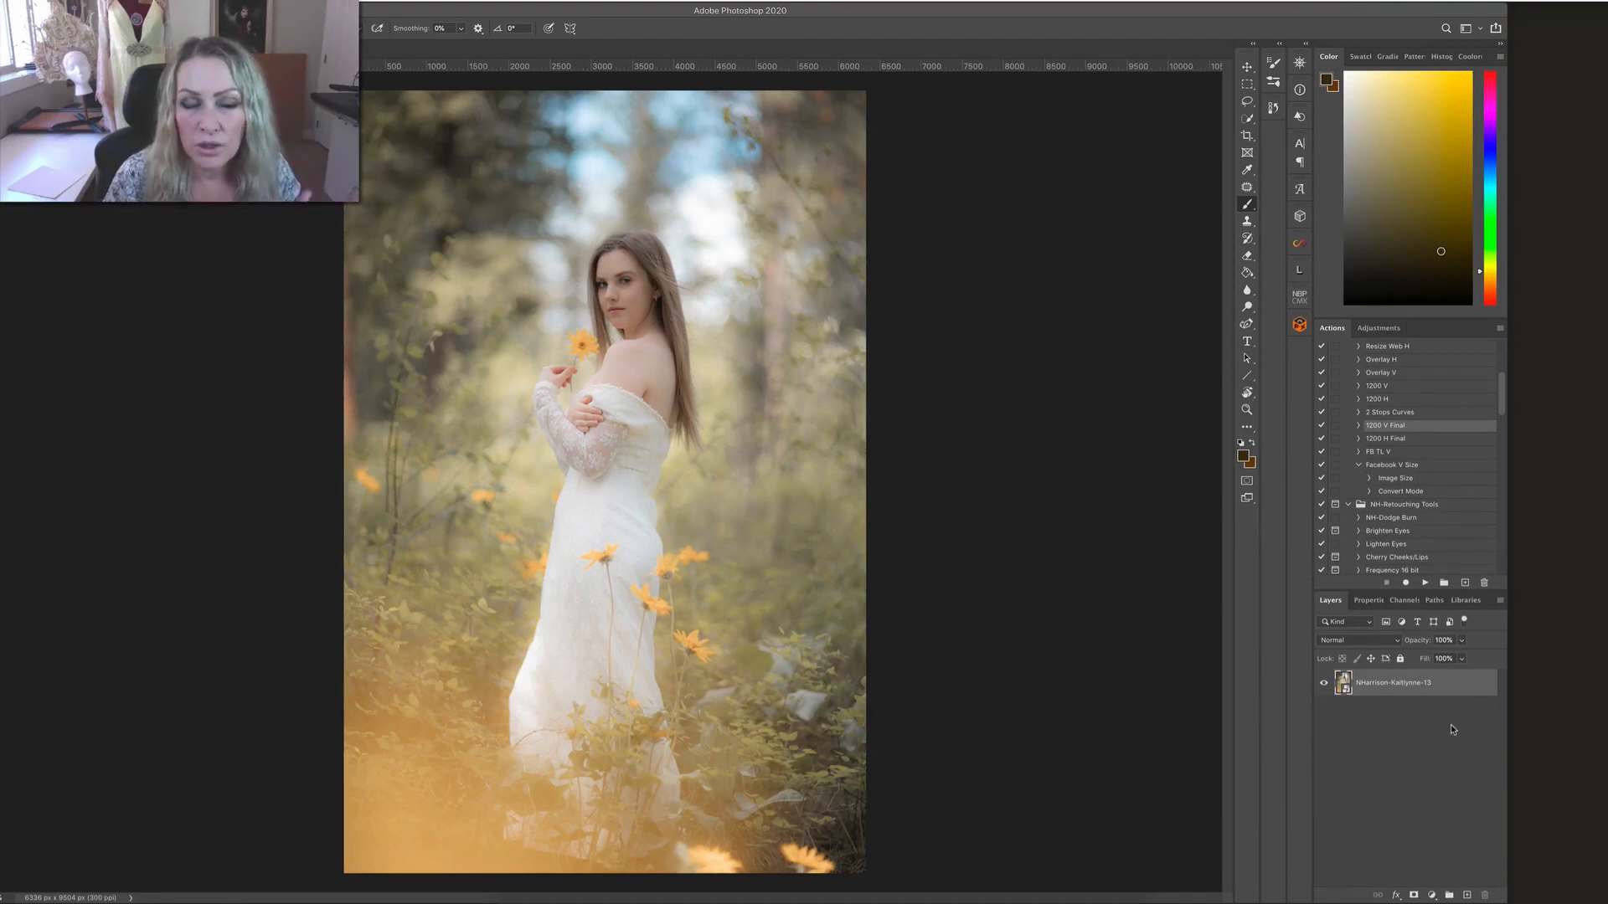
pyautogui.rightClick(1397, 685)
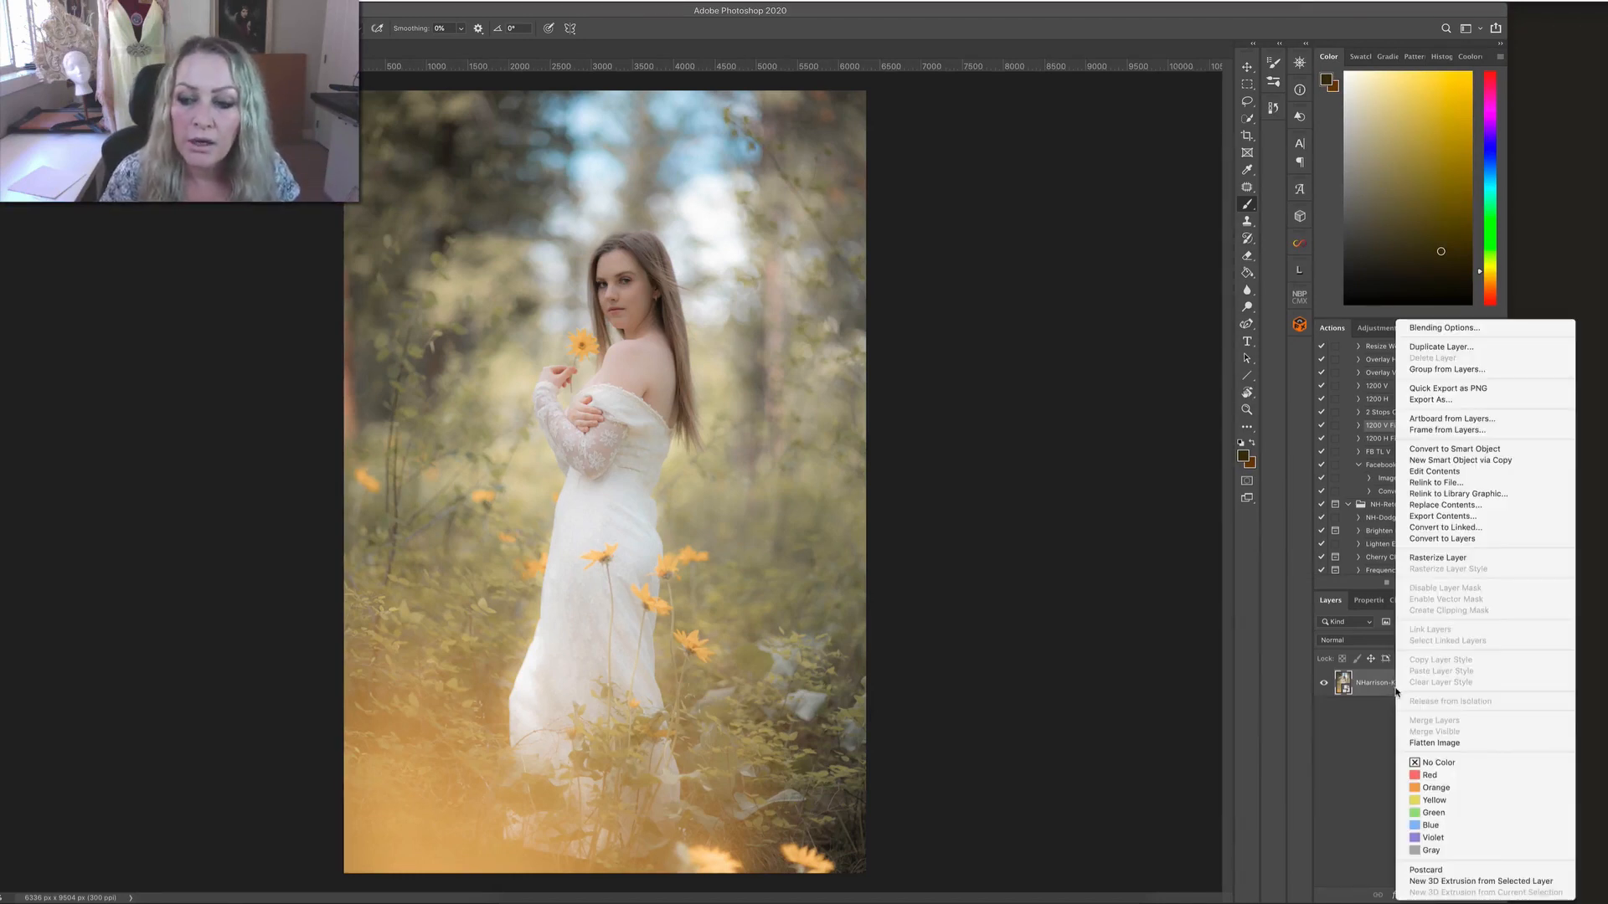
pyautogui.click(1461, 461)
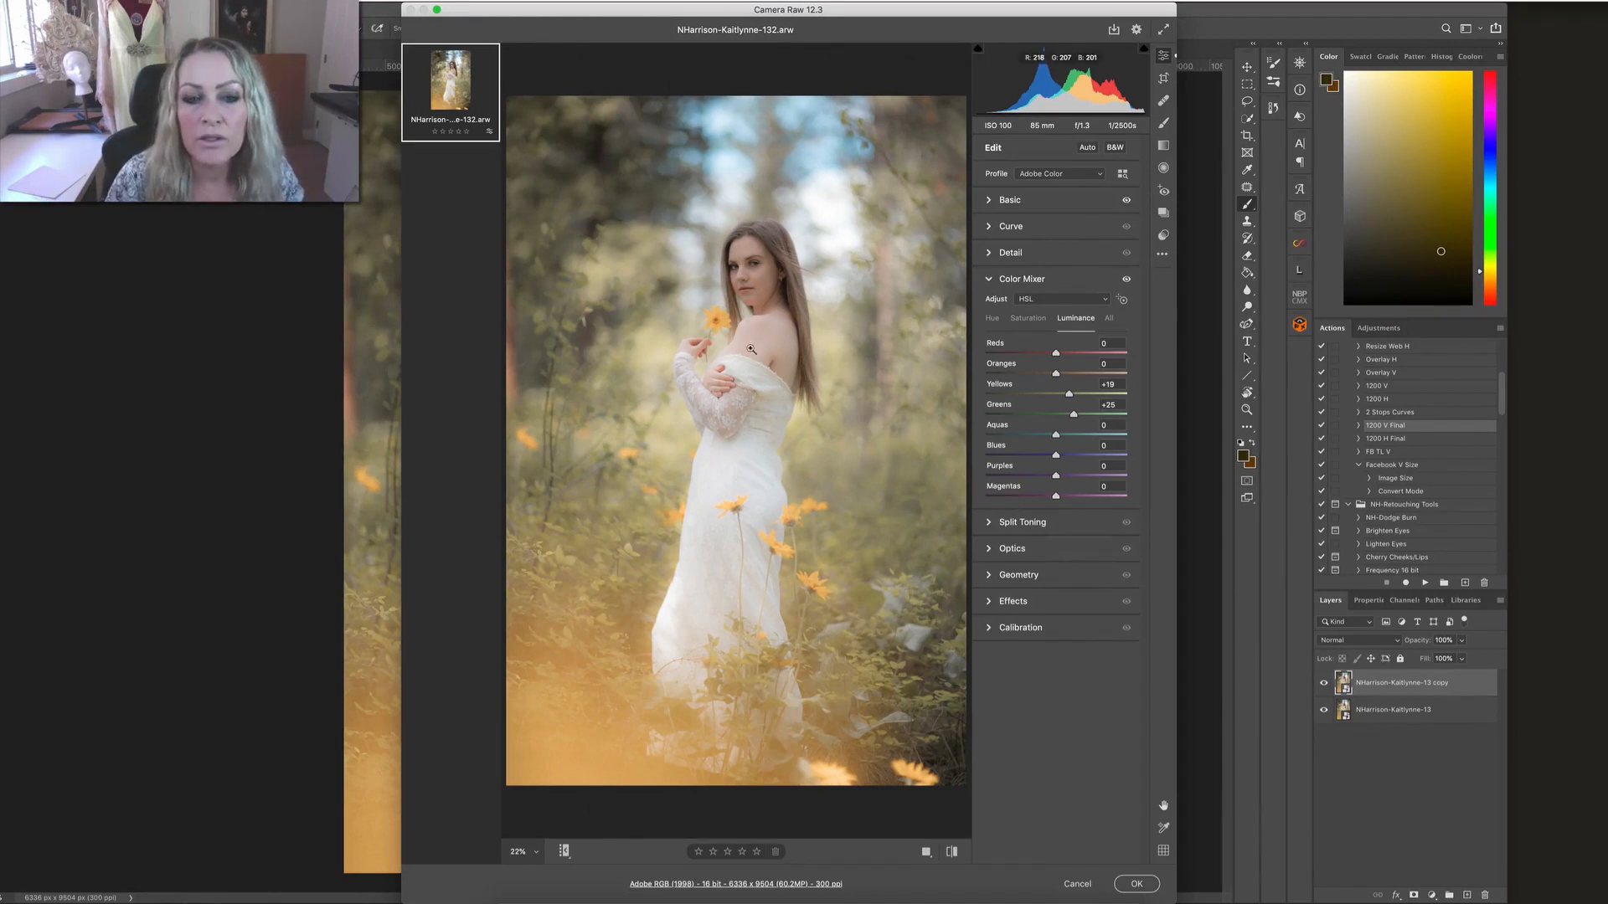
# Step: Reset the copied smart object's raw settings to default
pyautogui.click(1163, 256)
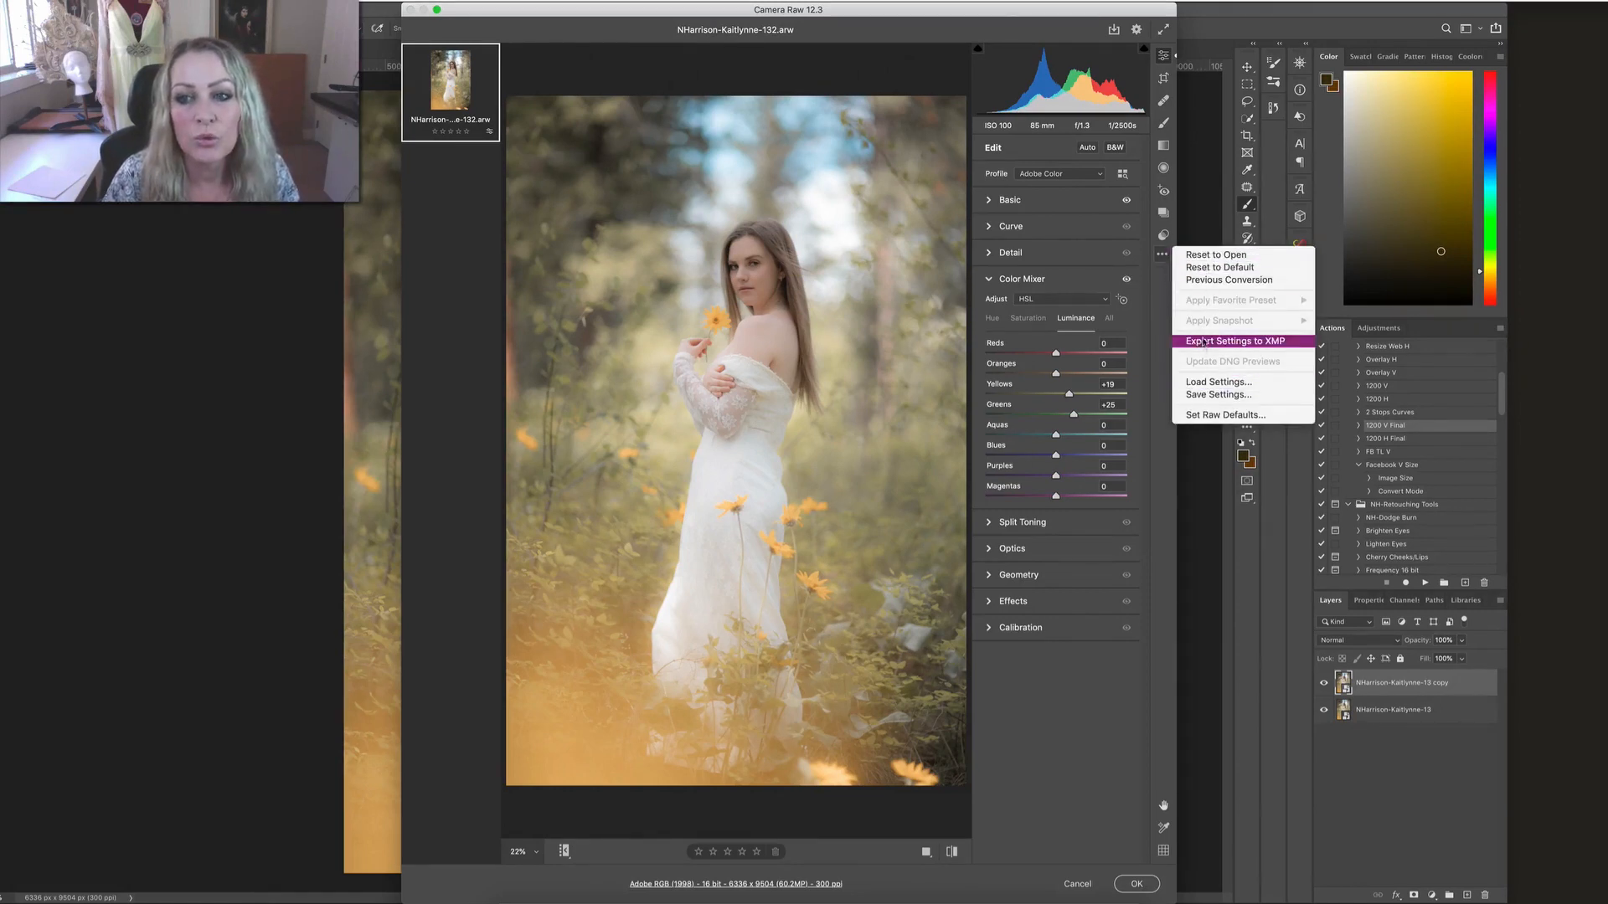
pyautogui.click(1206, 268)
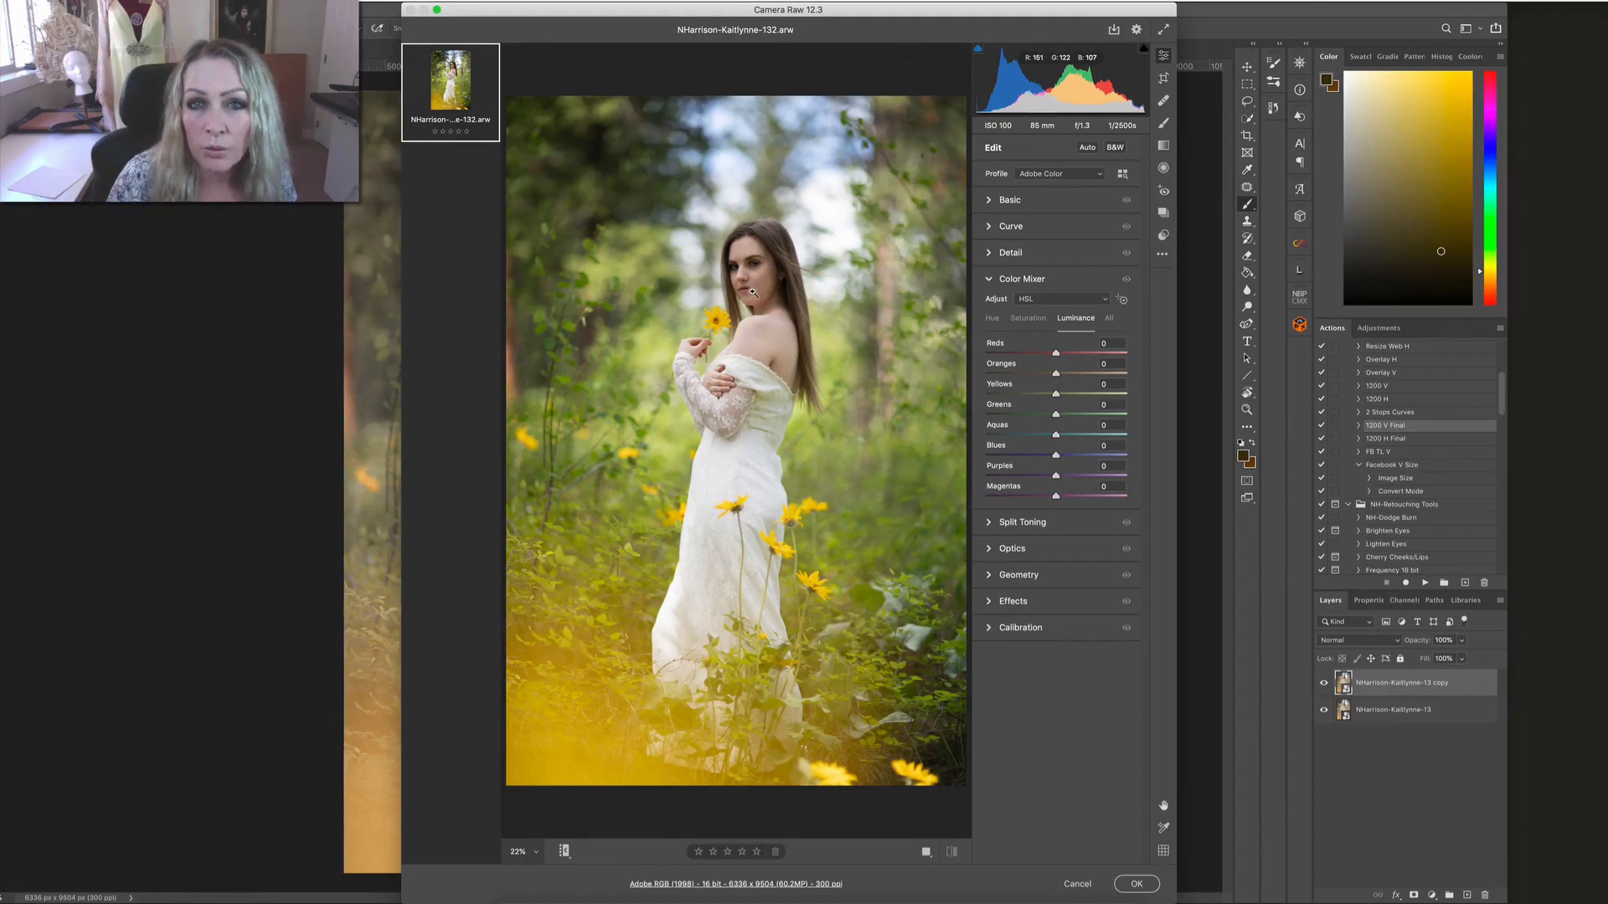
# Step: Set the copy's basic adjustments to Shadows +42, Blacks +25, Highlights -31, Contrast -14 and Temperature 6400
pyautogui.click(992, 200)
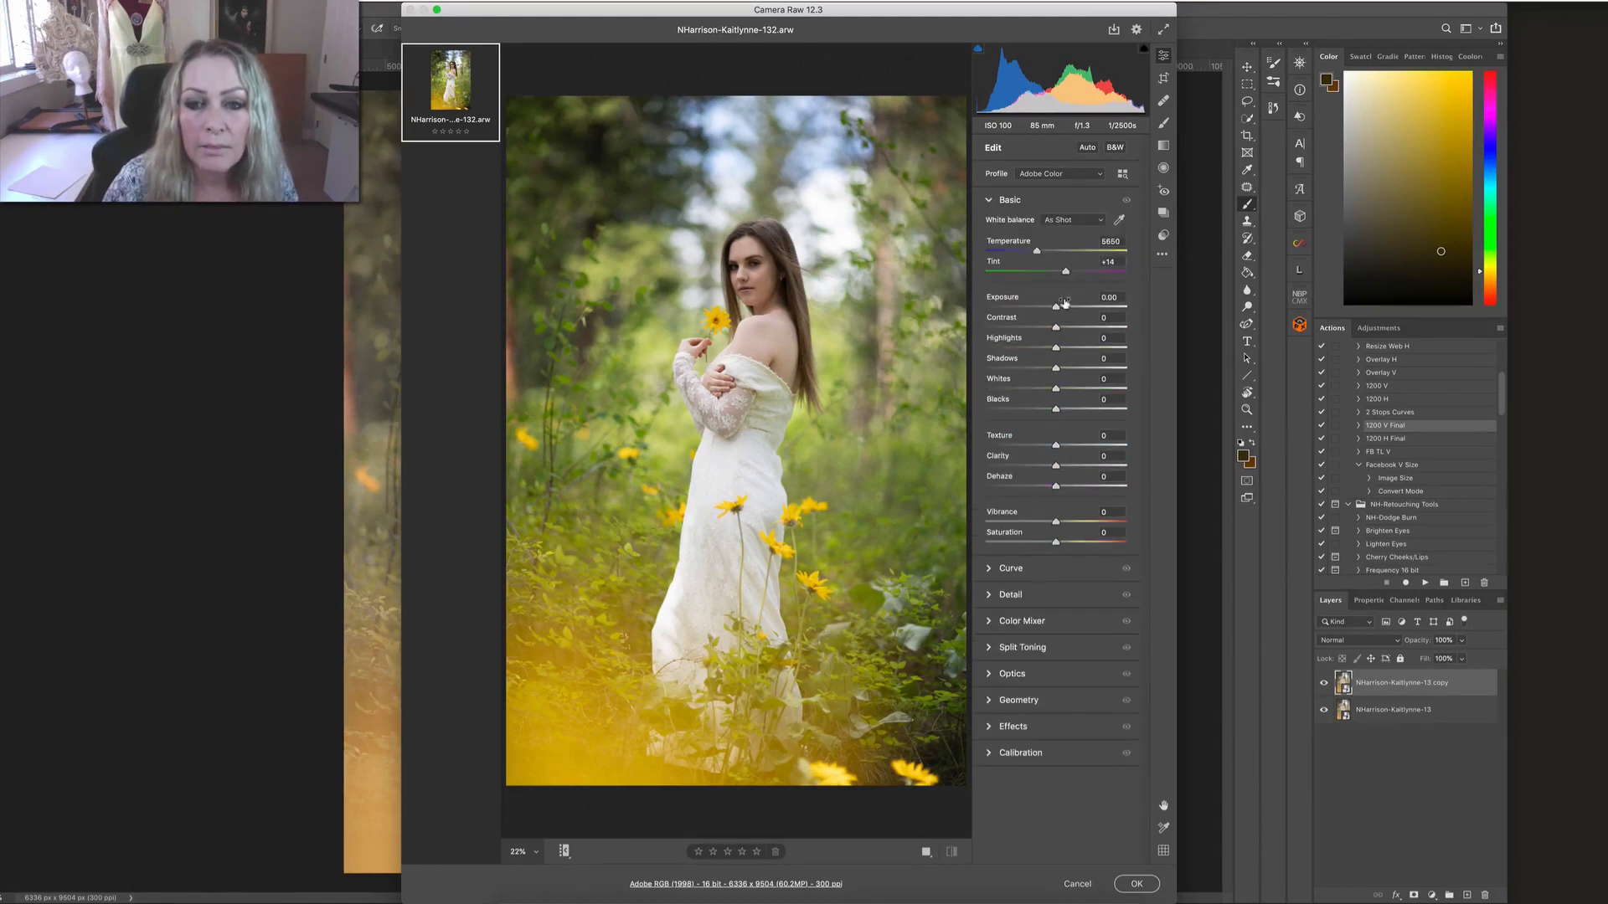
pyautogui.moveTo(1056, 368); pyautogui.dragTo(1075, 411)
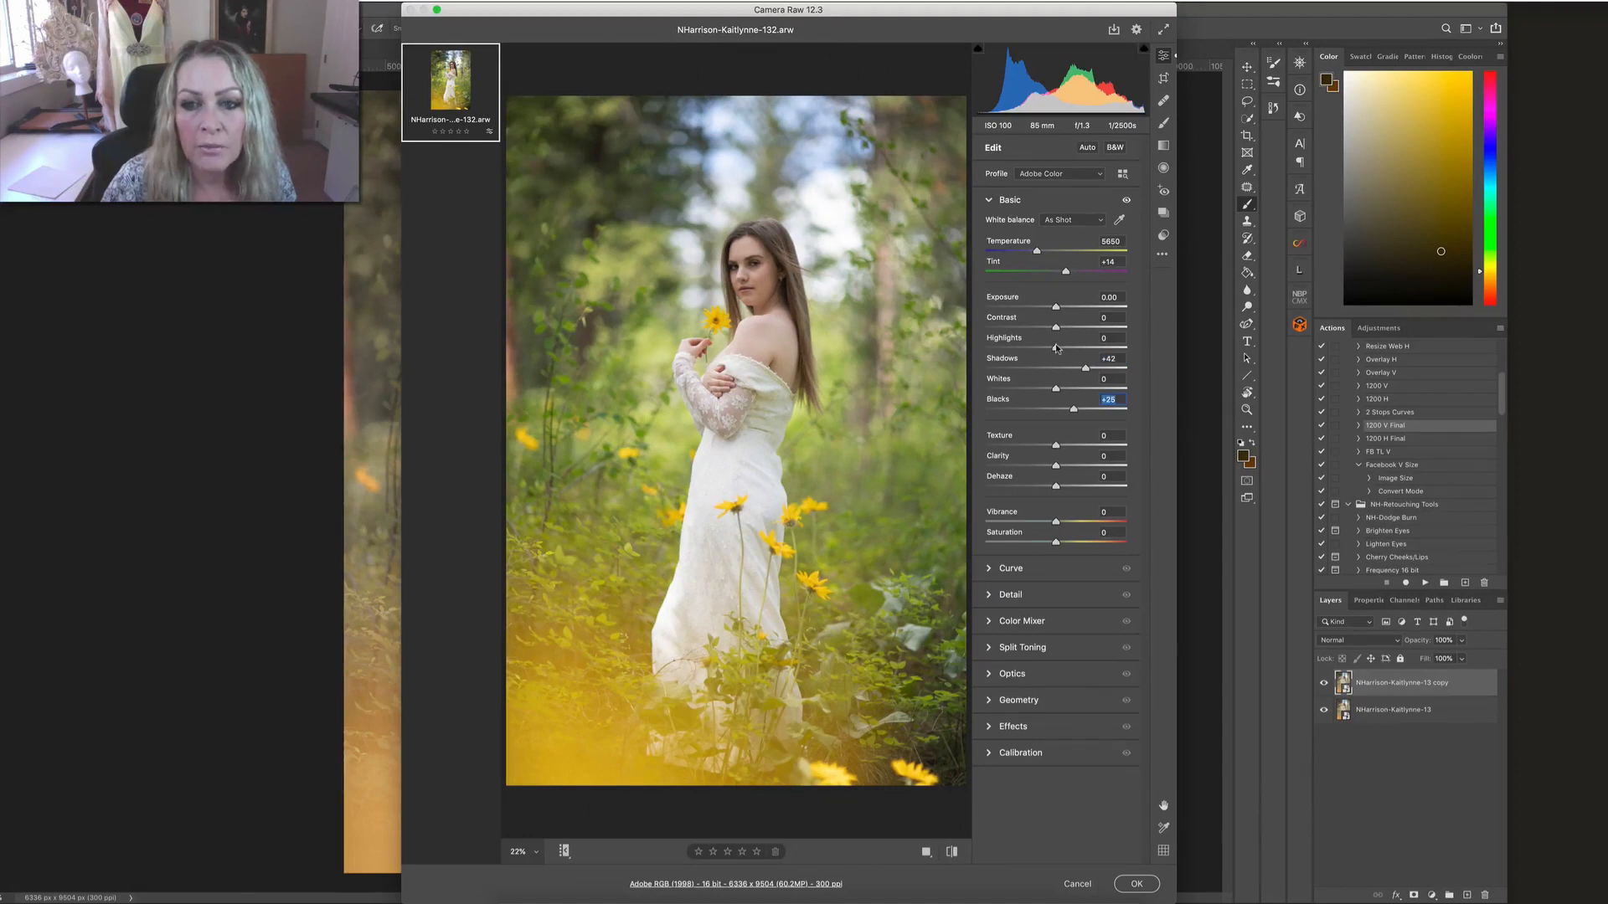
pyautogui.moveTo(1056, 347); pyautogui.dragTo(1034, 347)
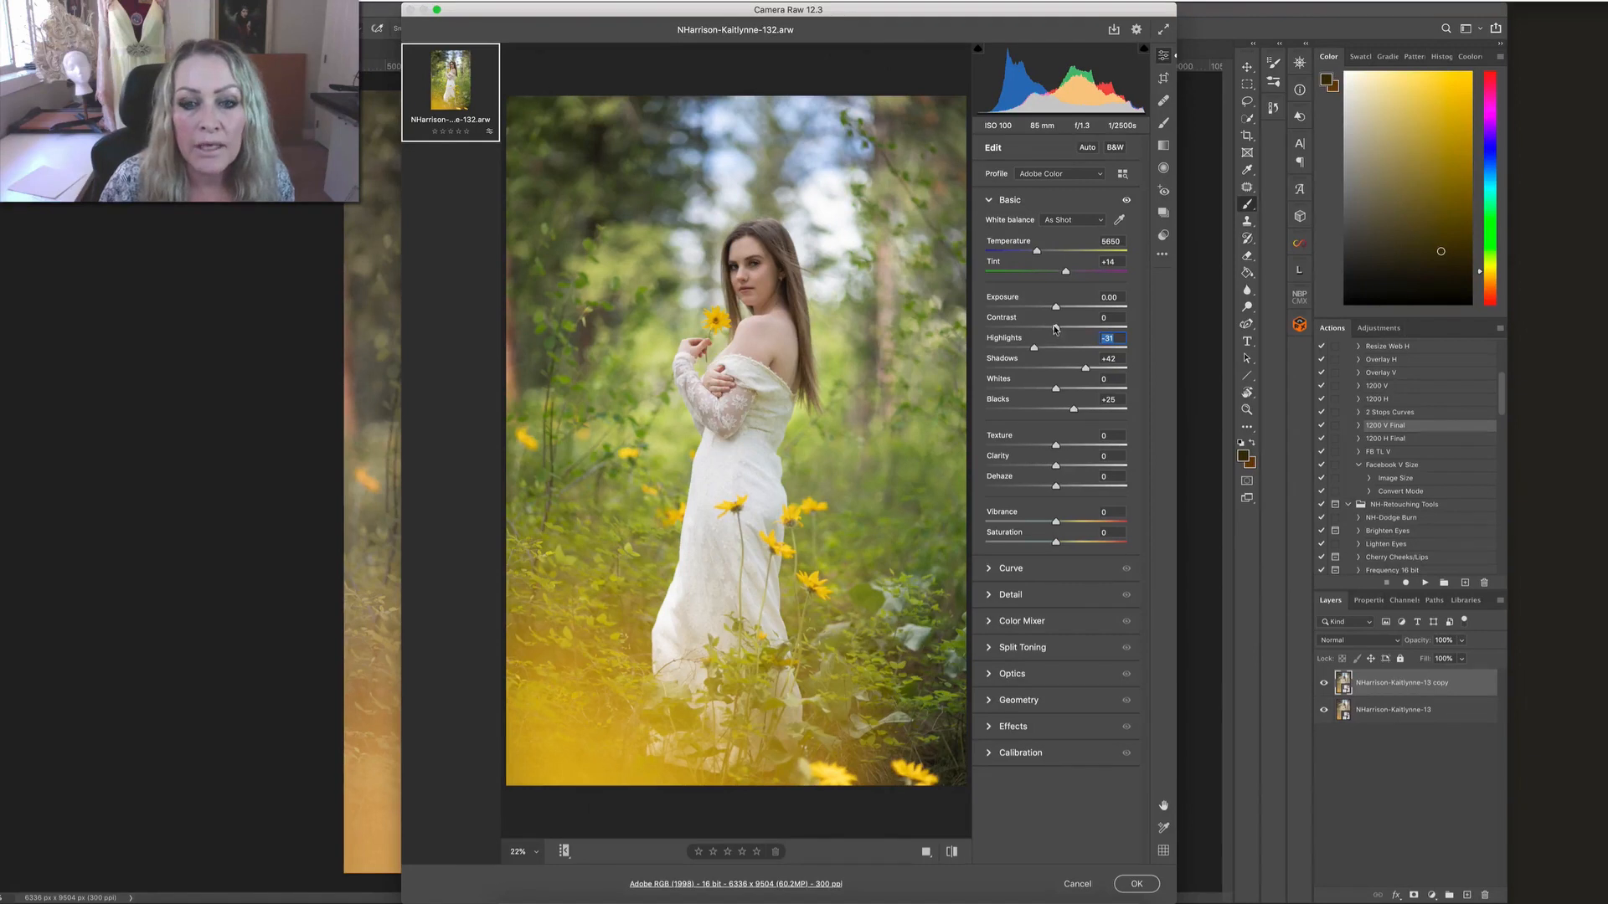
pyautogui.moveTo(1056, 327); pyautogui.dragTo(1045, 328)
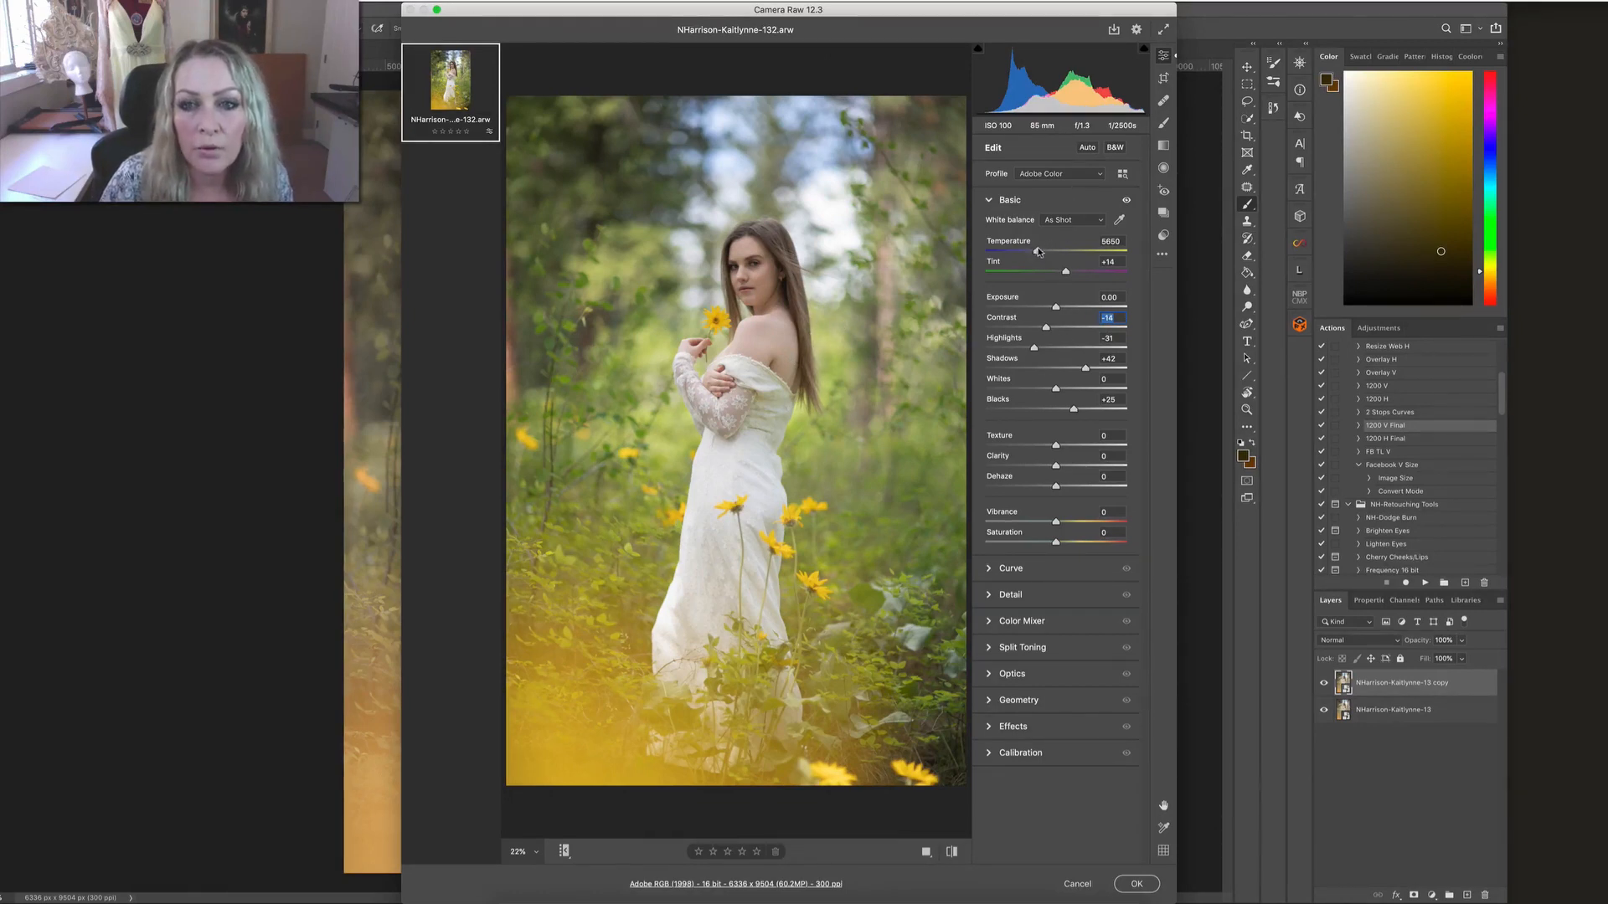
pyautogui.moveTo(1036, 251); pyautogui.dragTo(1049, 255)
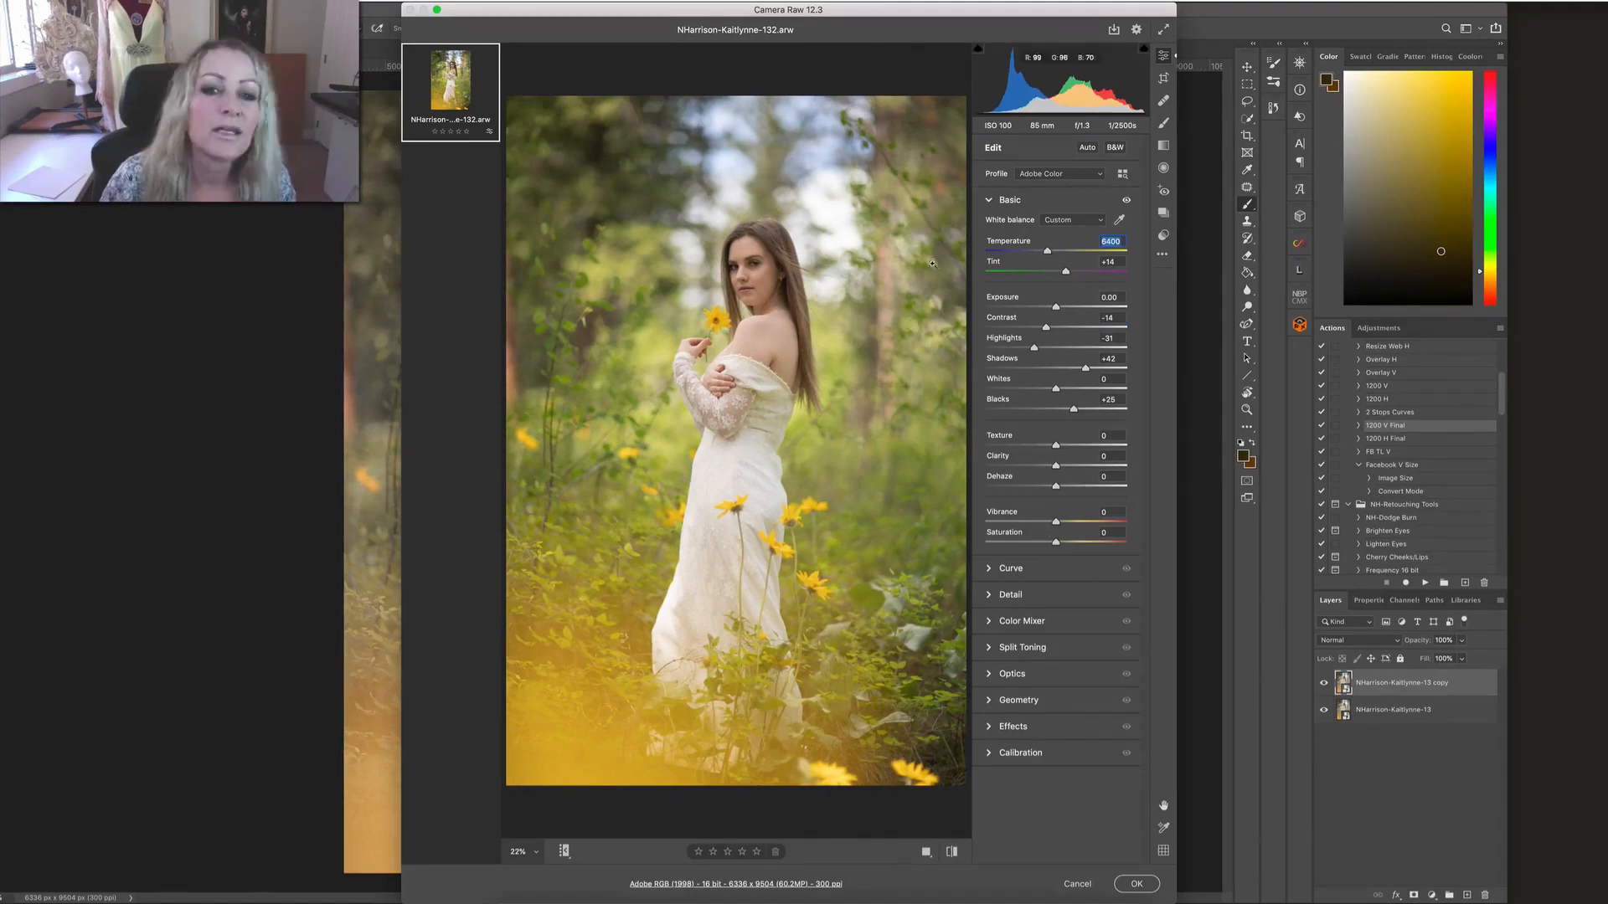
# Step: Inspect the subject's face up close and set Noise Reduction to 43 in the raw detail settings
pyautogui.click(955, 245)
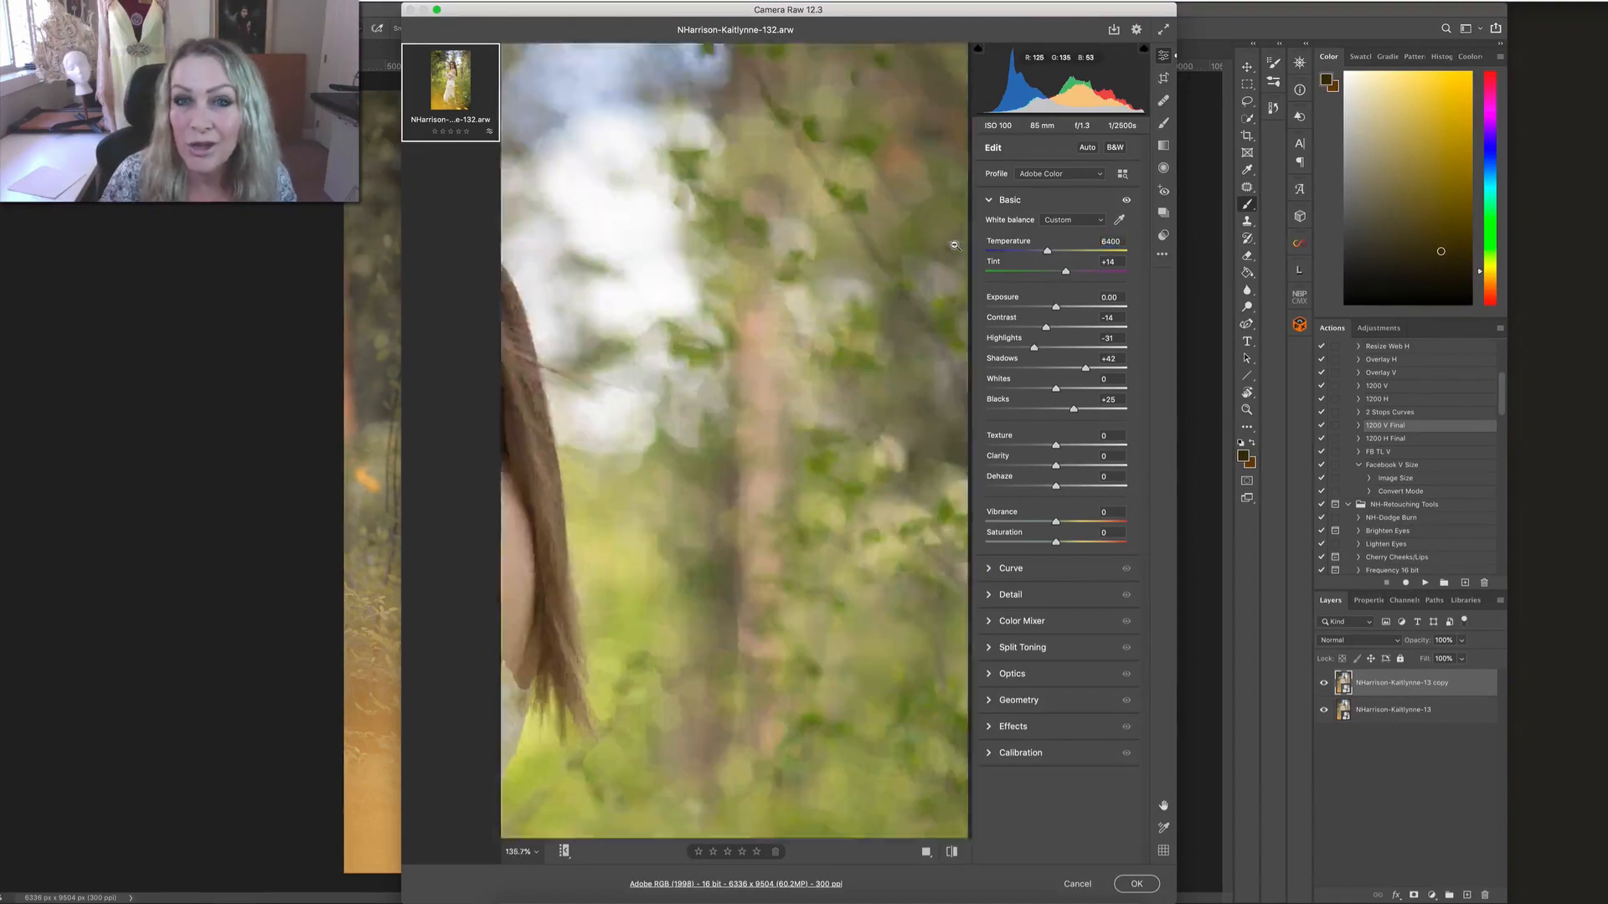
pyautogui.moveTo(672, 288); pyautogui.dragTo(638, 297)
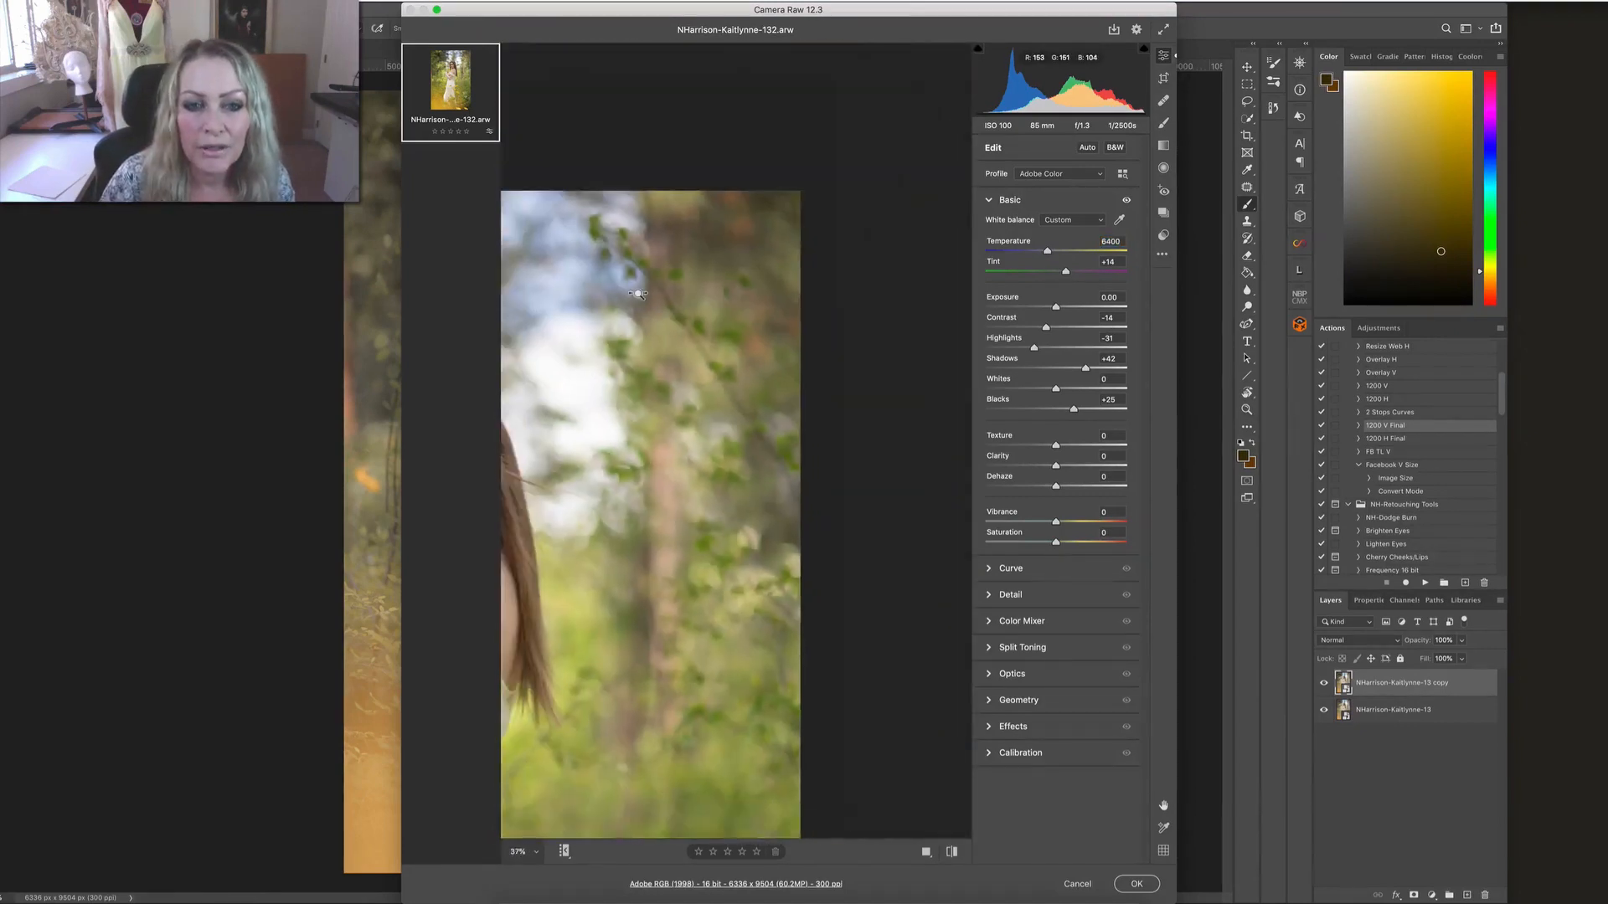
pyautogui.moveTo(527, 396); pyautogui.dragTo(853, 284)
pyautogui.moveTo(738, 359); pyautogui.dragTo(904, 464)
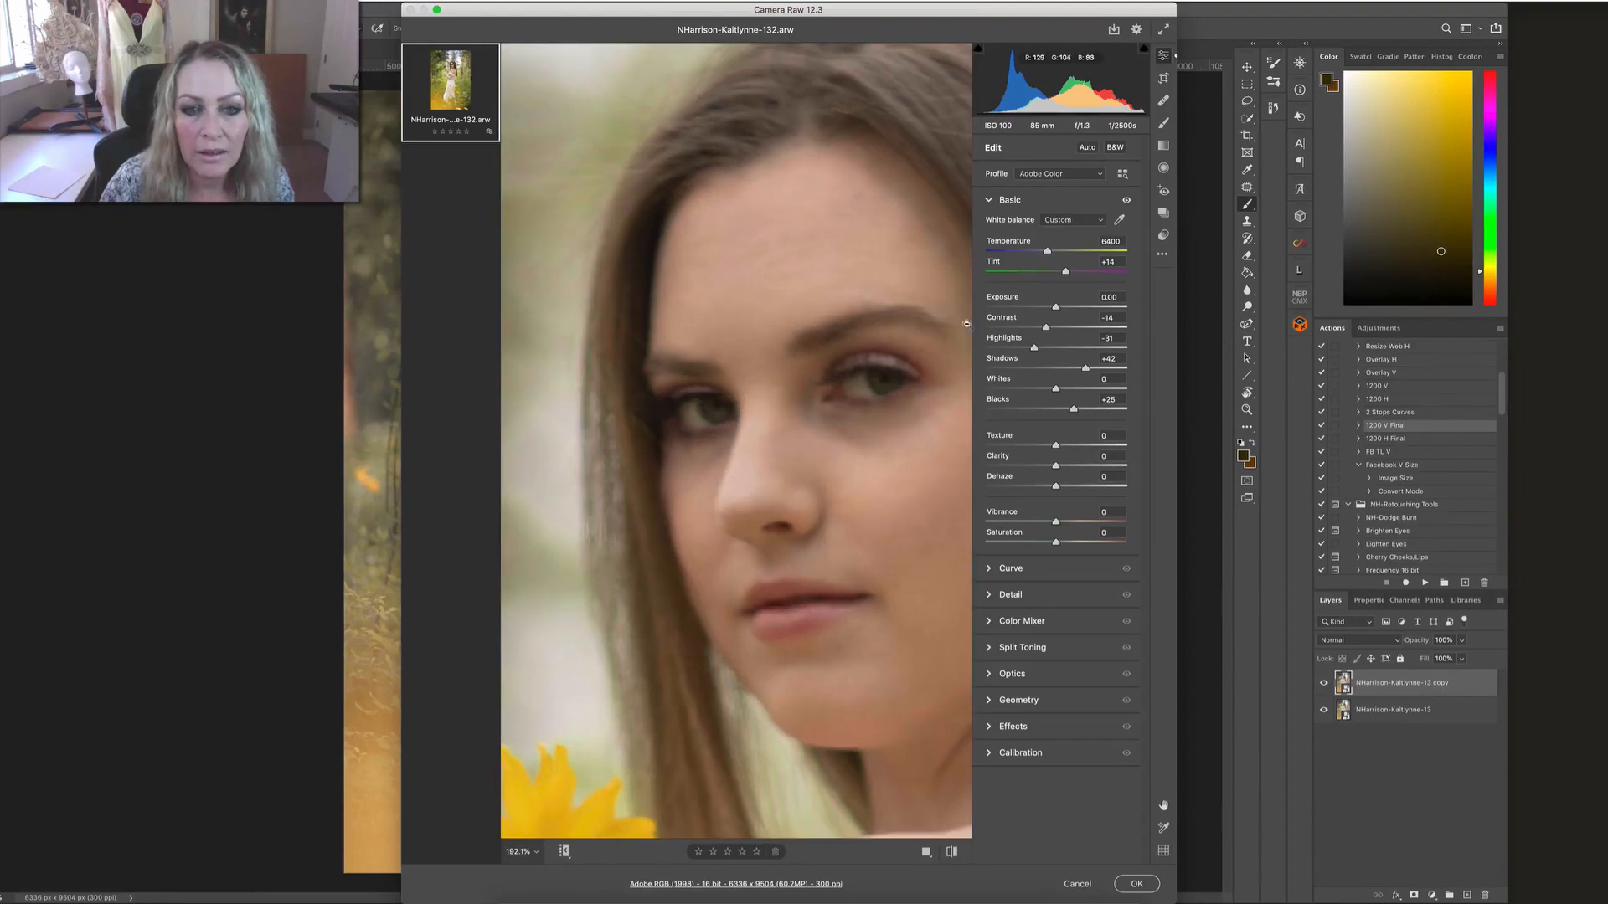
pyautogui.keyDown('alt'); pyautogui.click(894, 459); pyautogui.keyUp('alt')
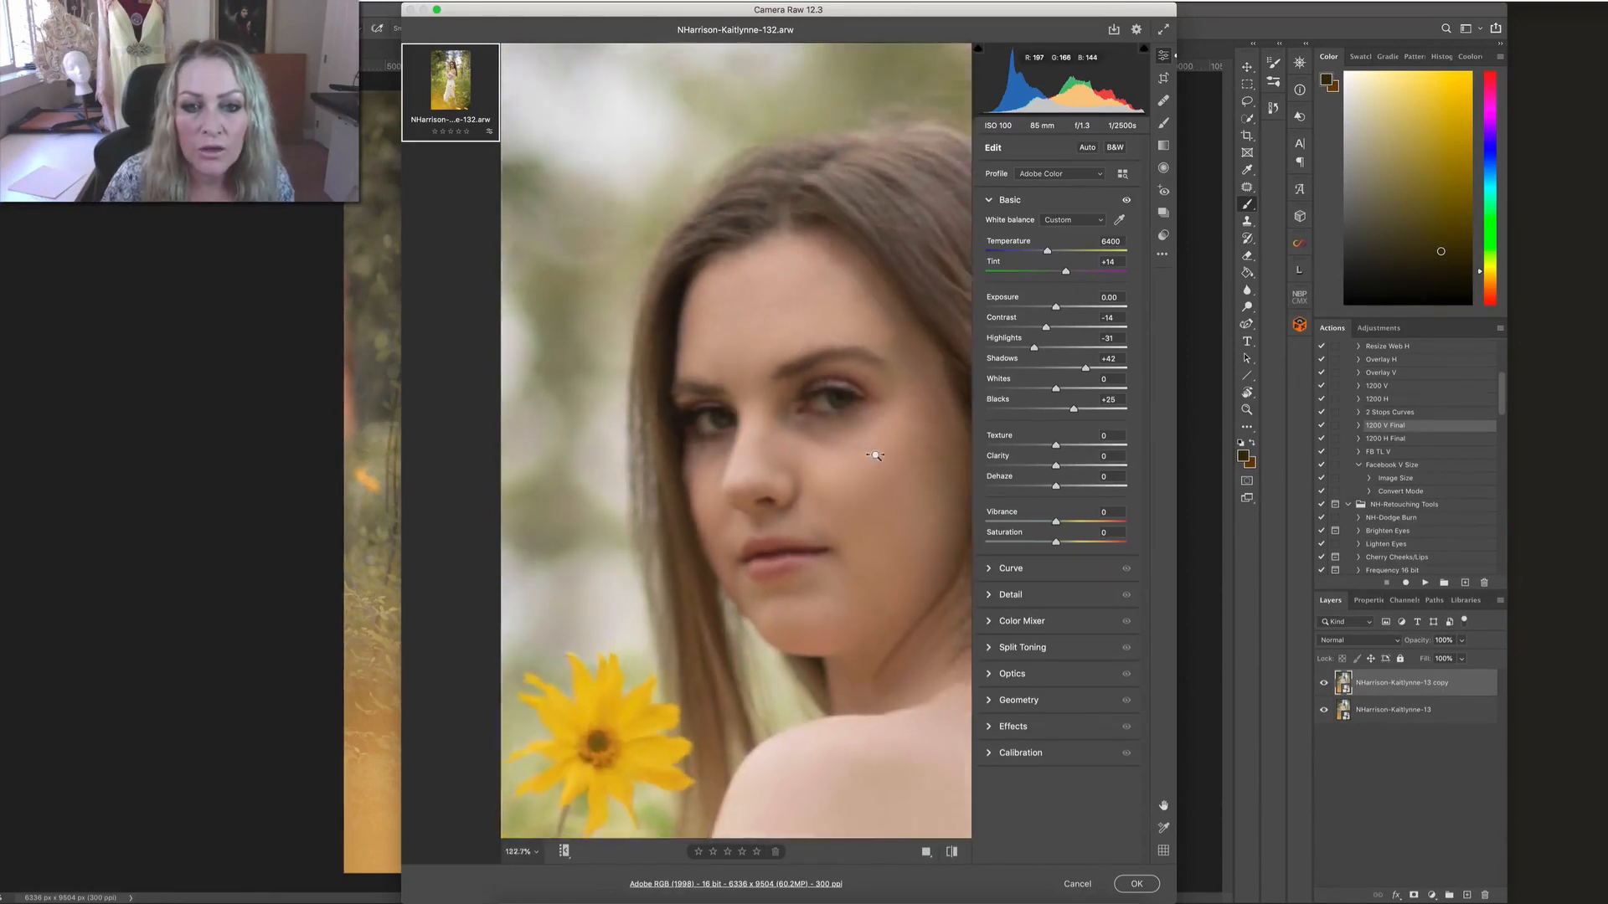
pyautogui.moveTo(894, 474); pyautogui.dragTo(809, 379)
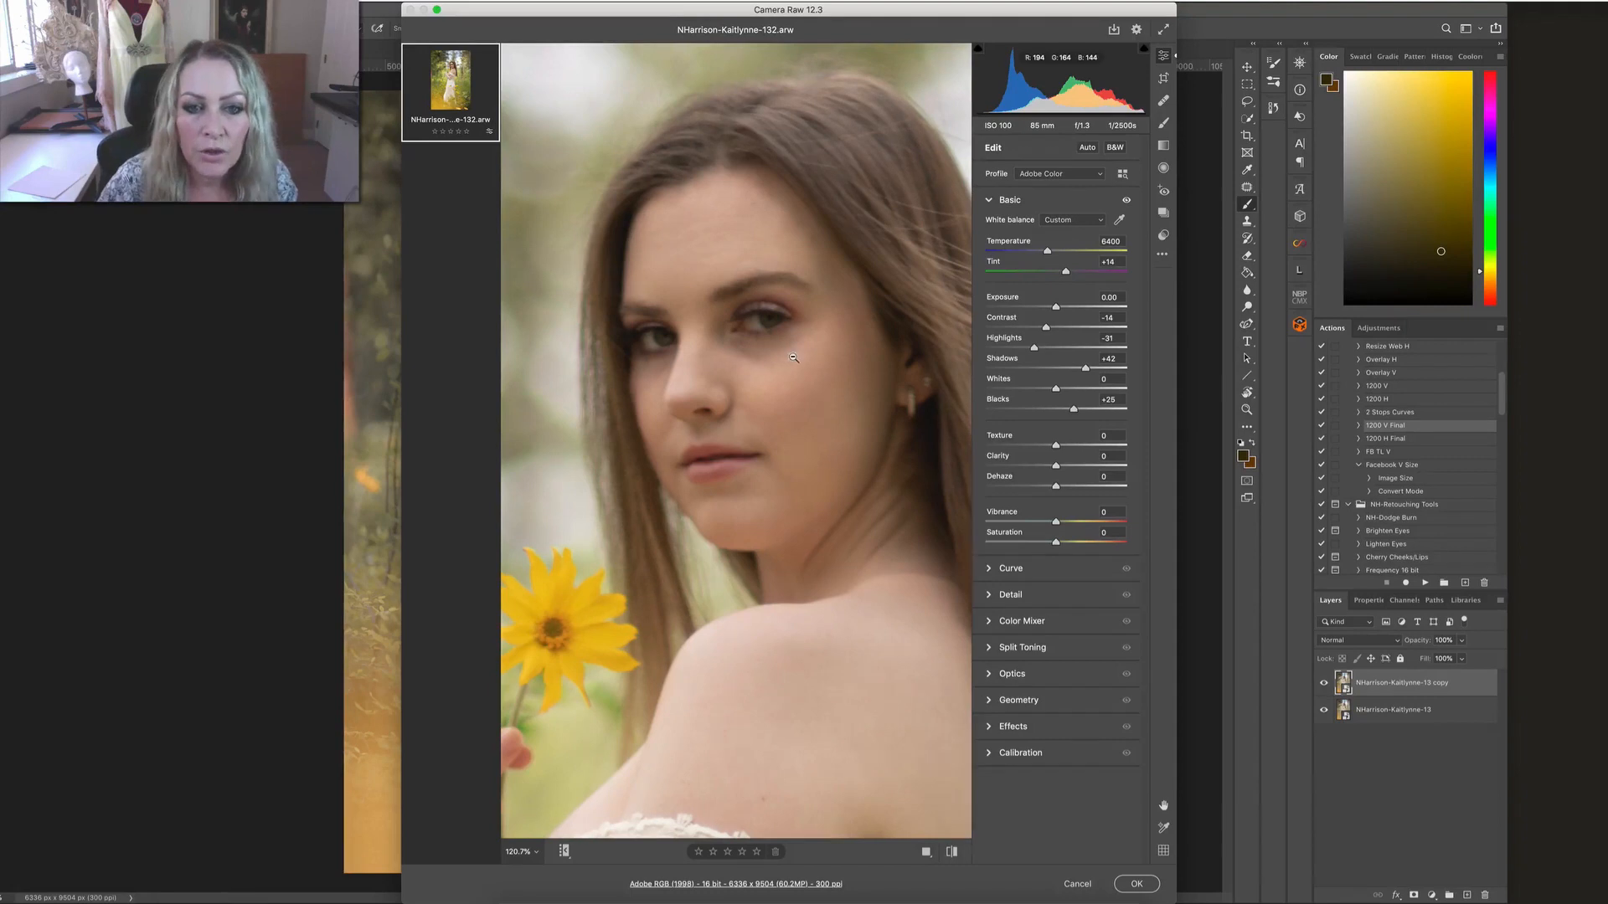
pyautogui.scroll(5, 810, 343)
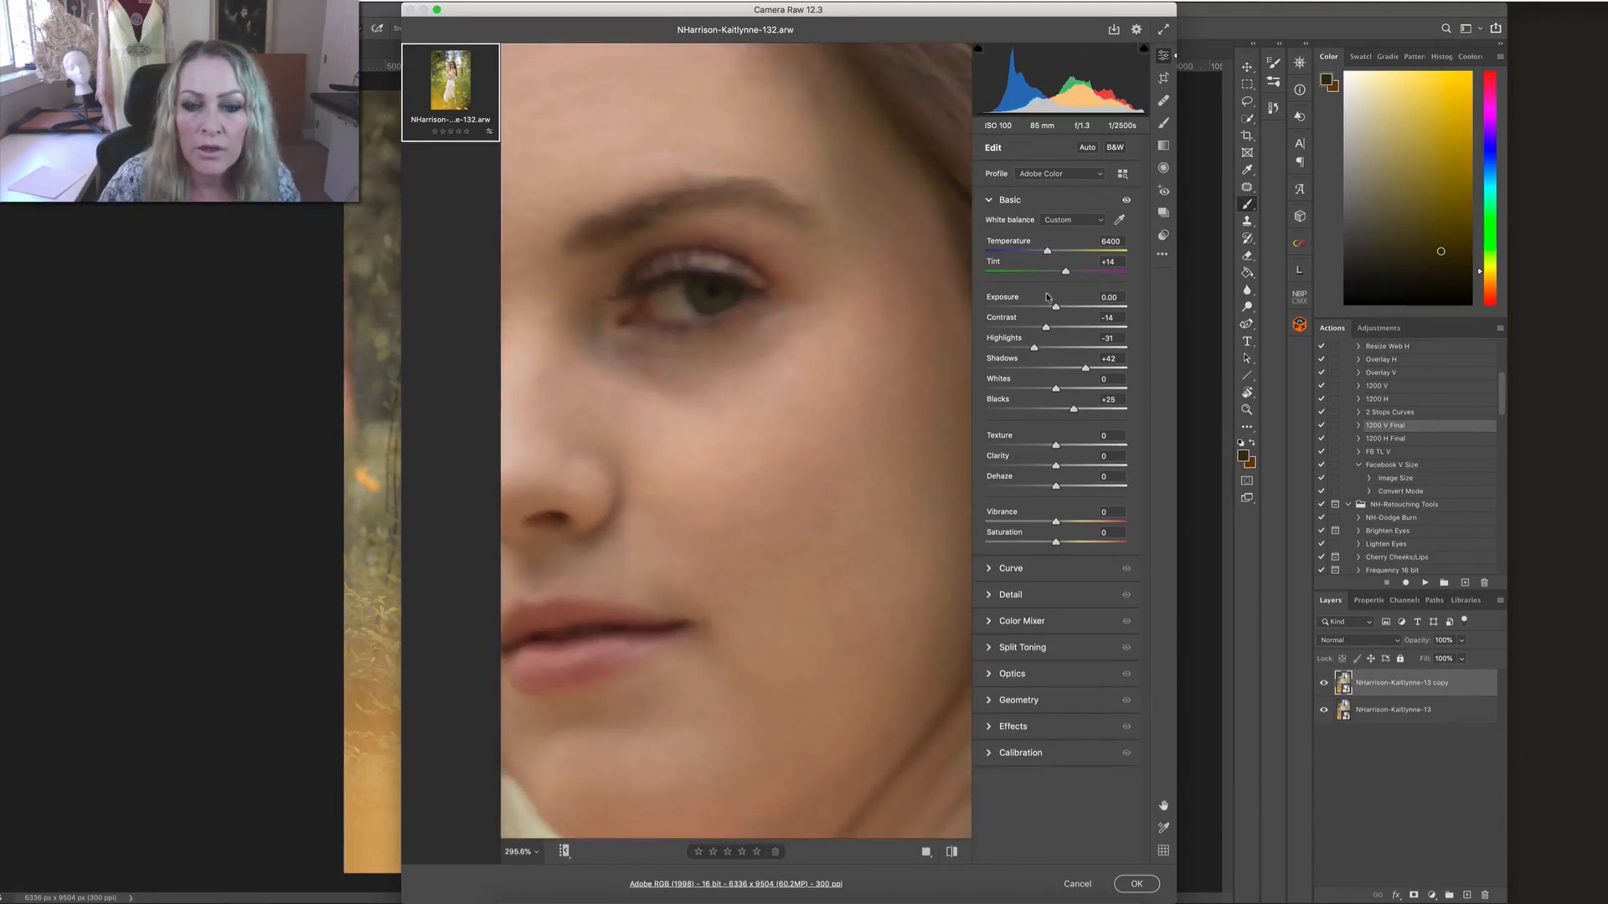
pyautogui.click(1003, 594)
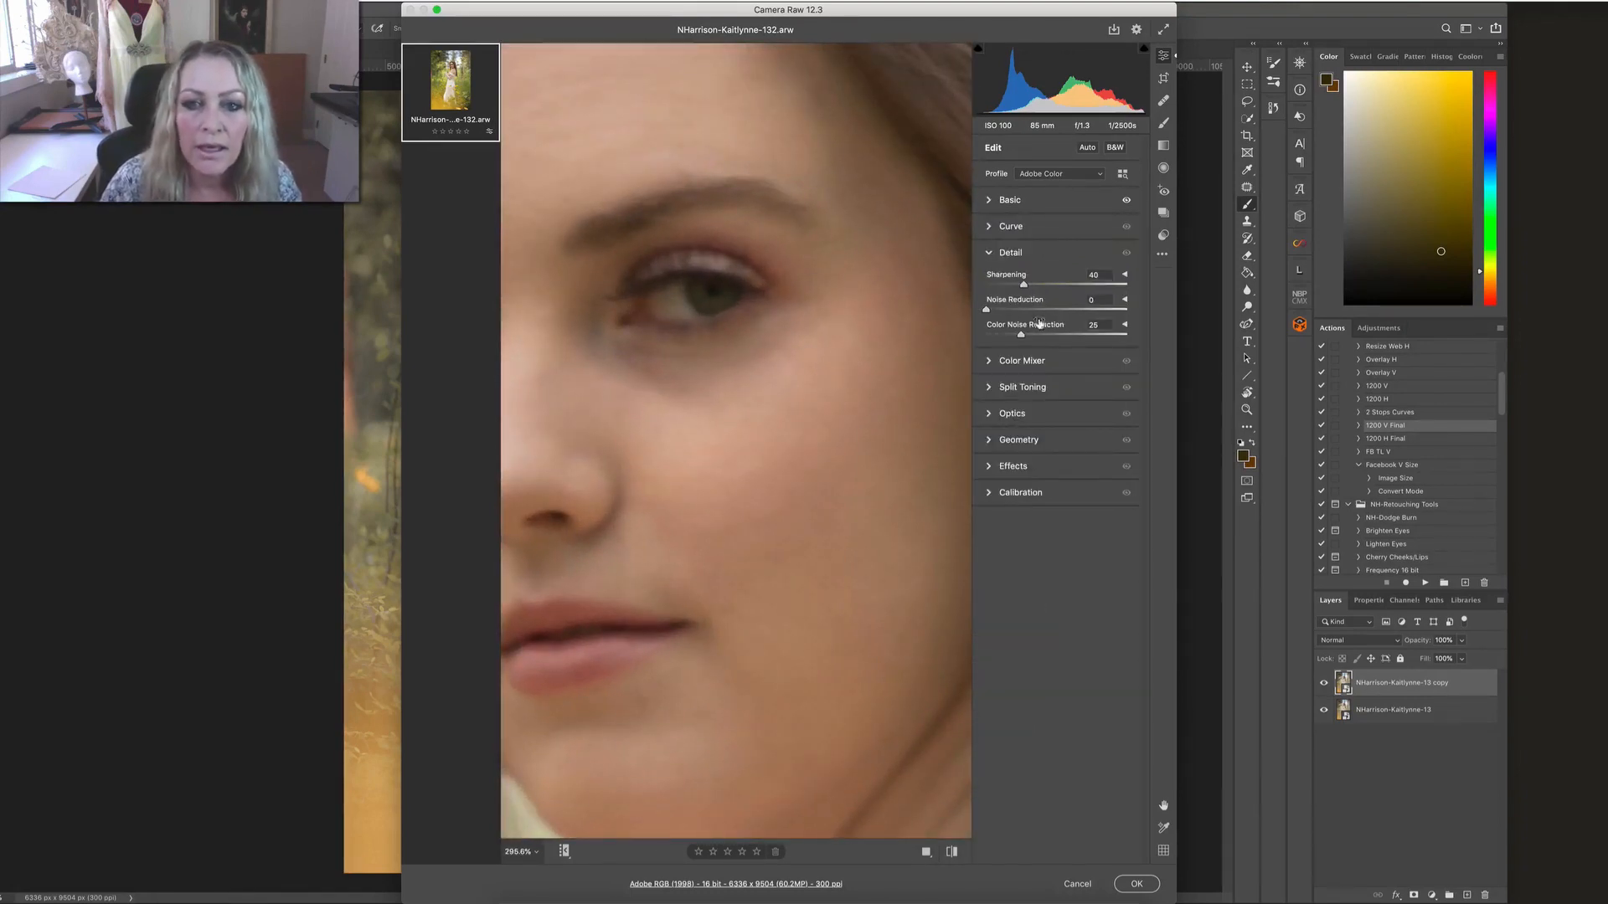
pyautogui.moveTo(991, 310); pyautogui.dragTo(1036, 311)
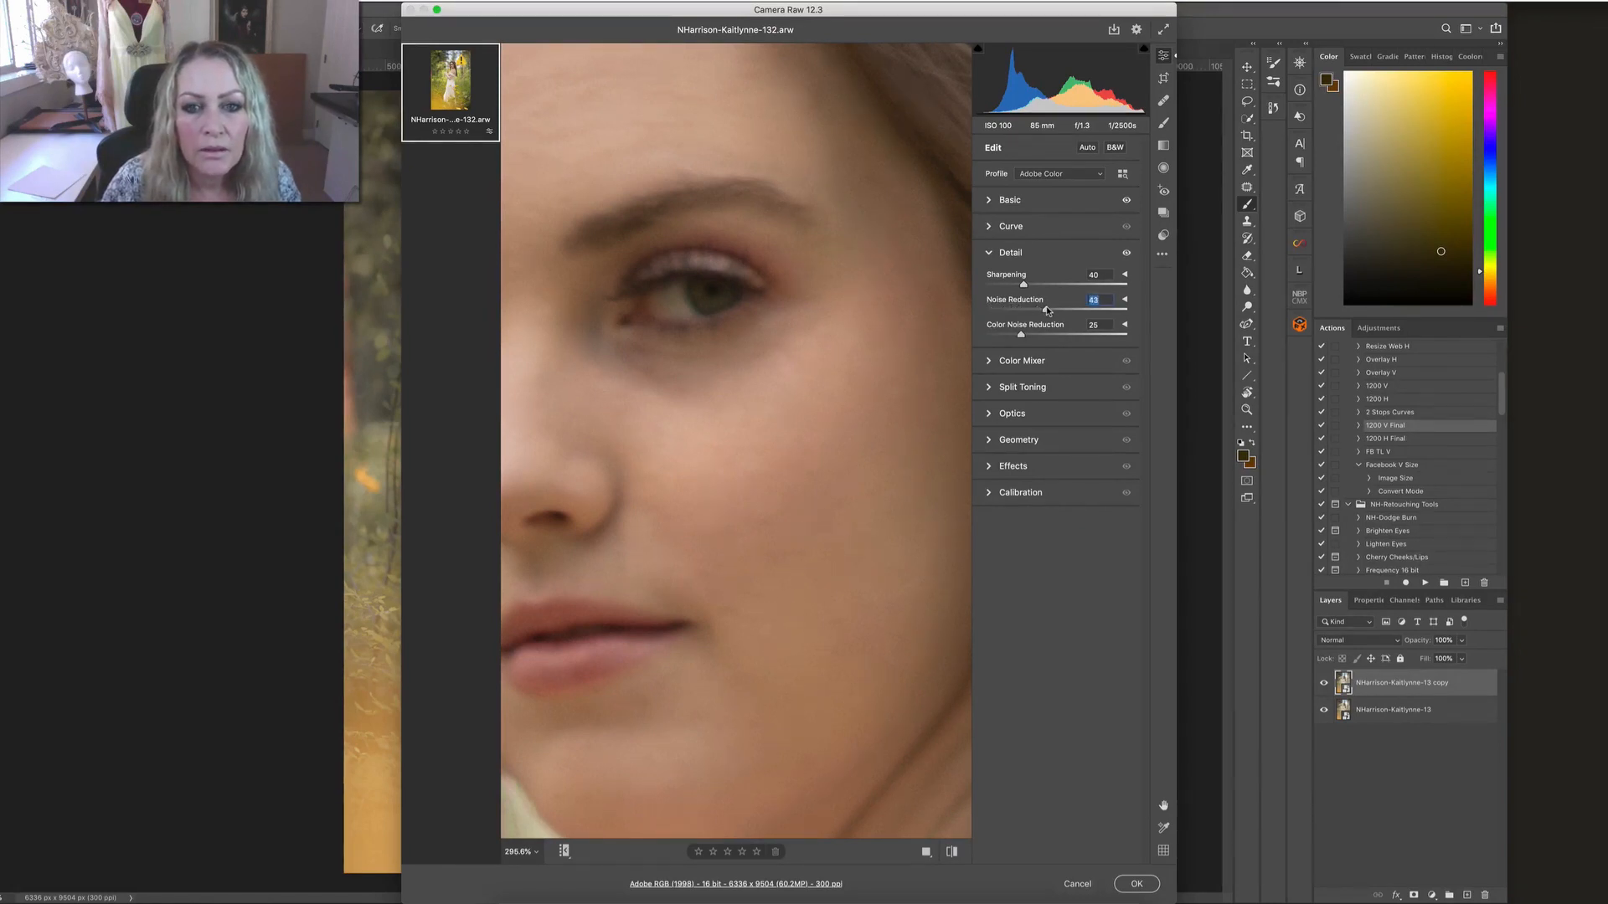
# Step: Set Sharpening to 33 and Color Noise Reduction to 17, check the face and whole portrait, and apply the raw edits
pyautogui.scroll(-5, 818, 348)
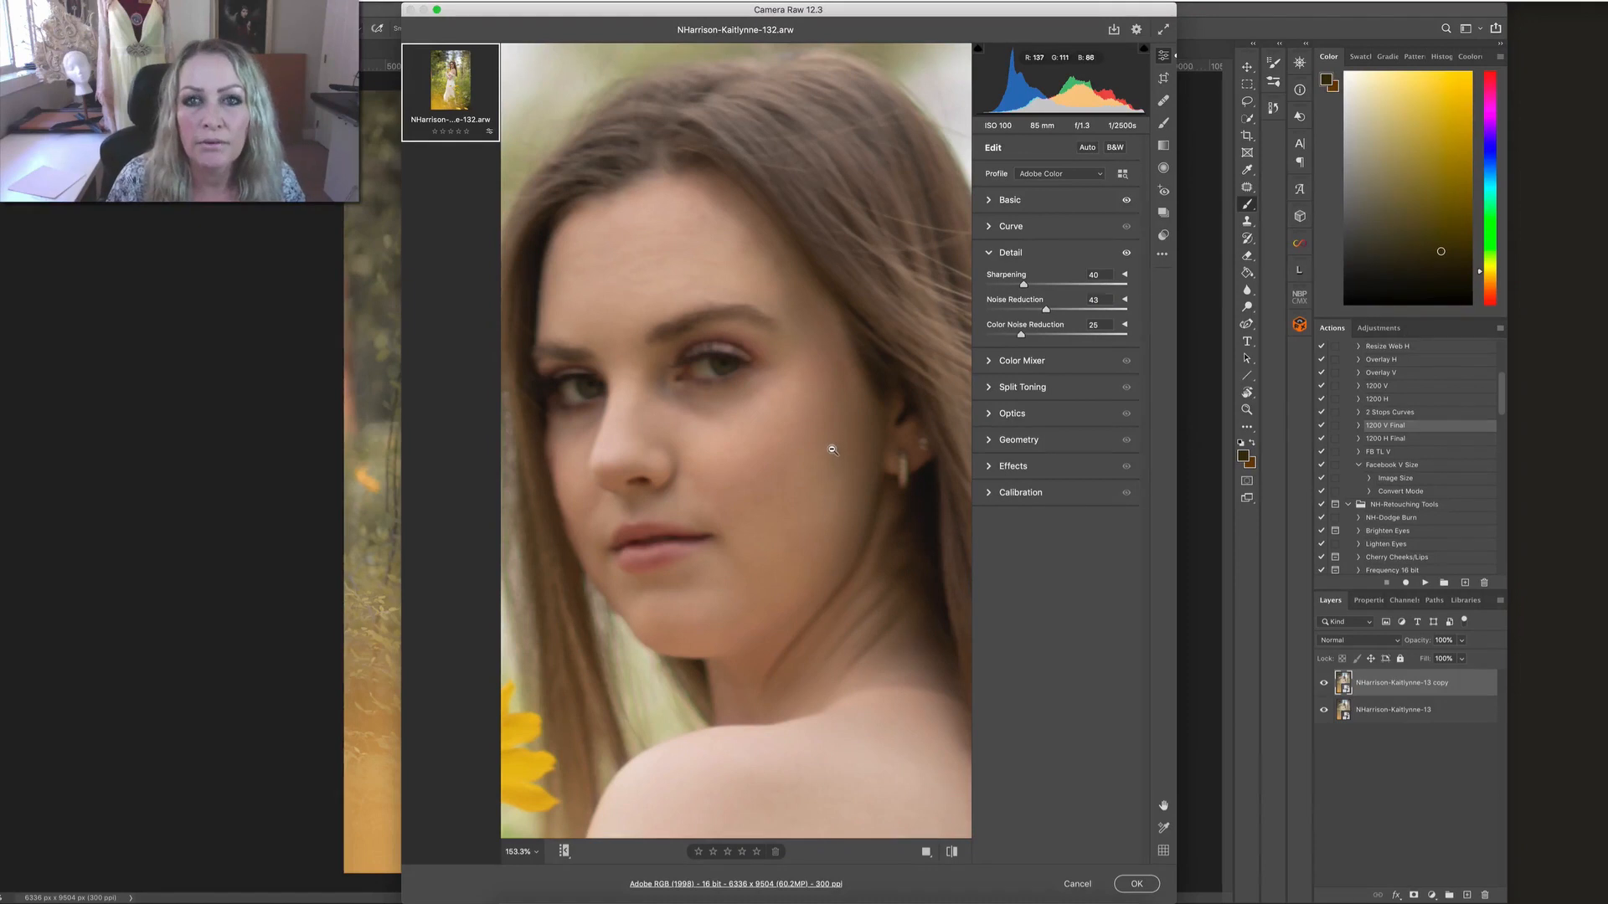
pyautogui.moveTo(1023, 286); pyautogui.dragTo(1011, 336)
pyautogui.scroll(10, 732, 329)
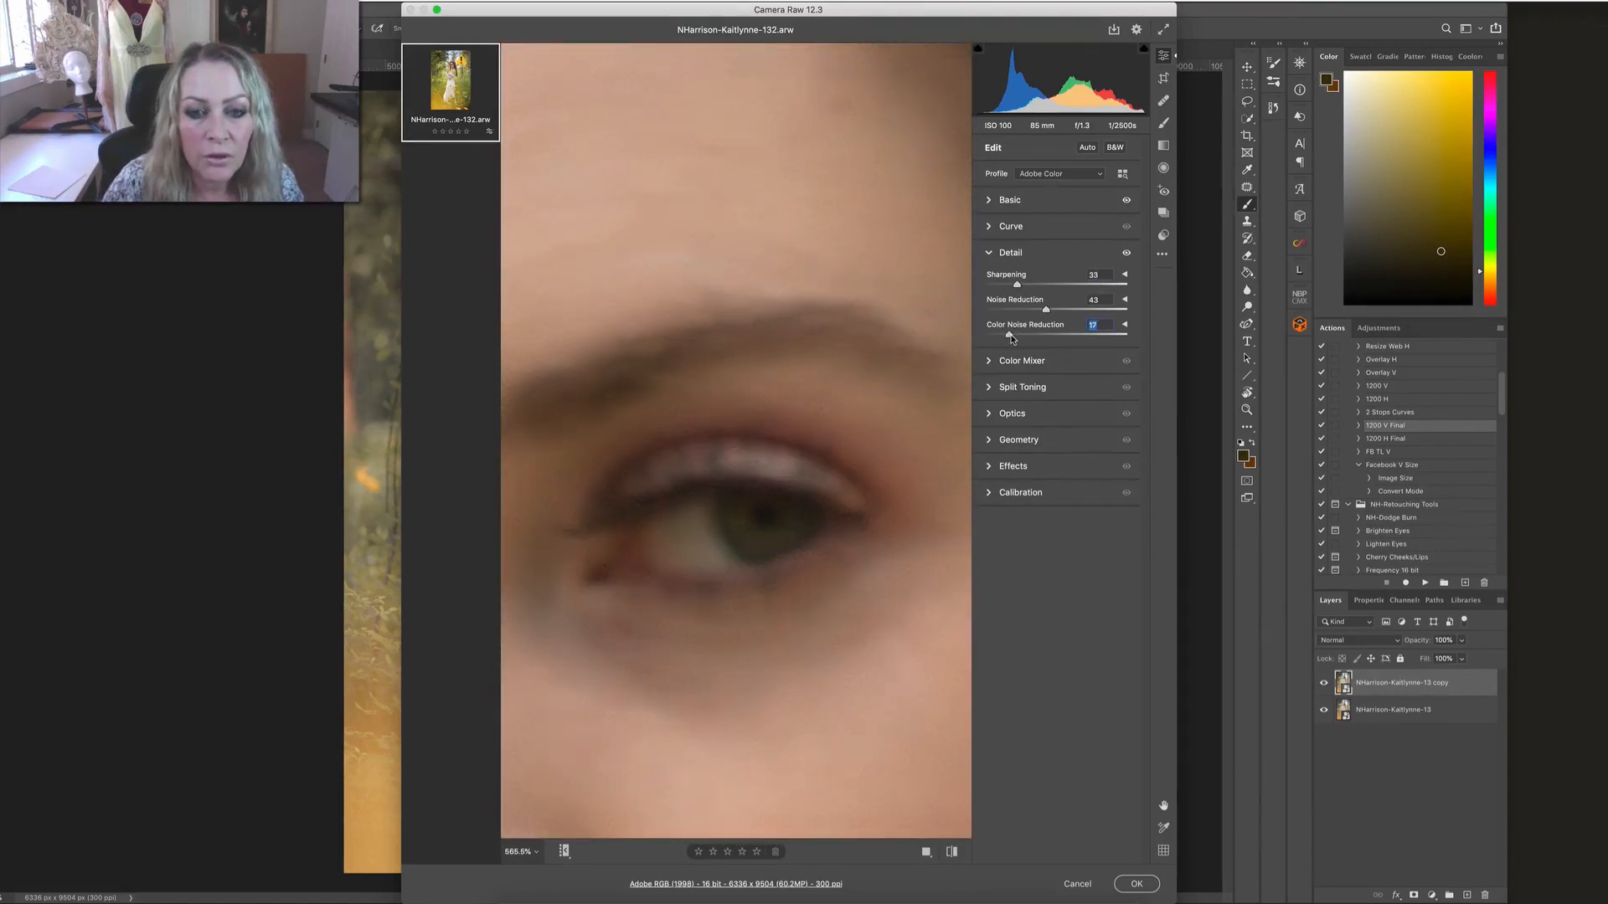
pyautogui.moveTo(864, 370); pyautogui.dragTo(797, 363)
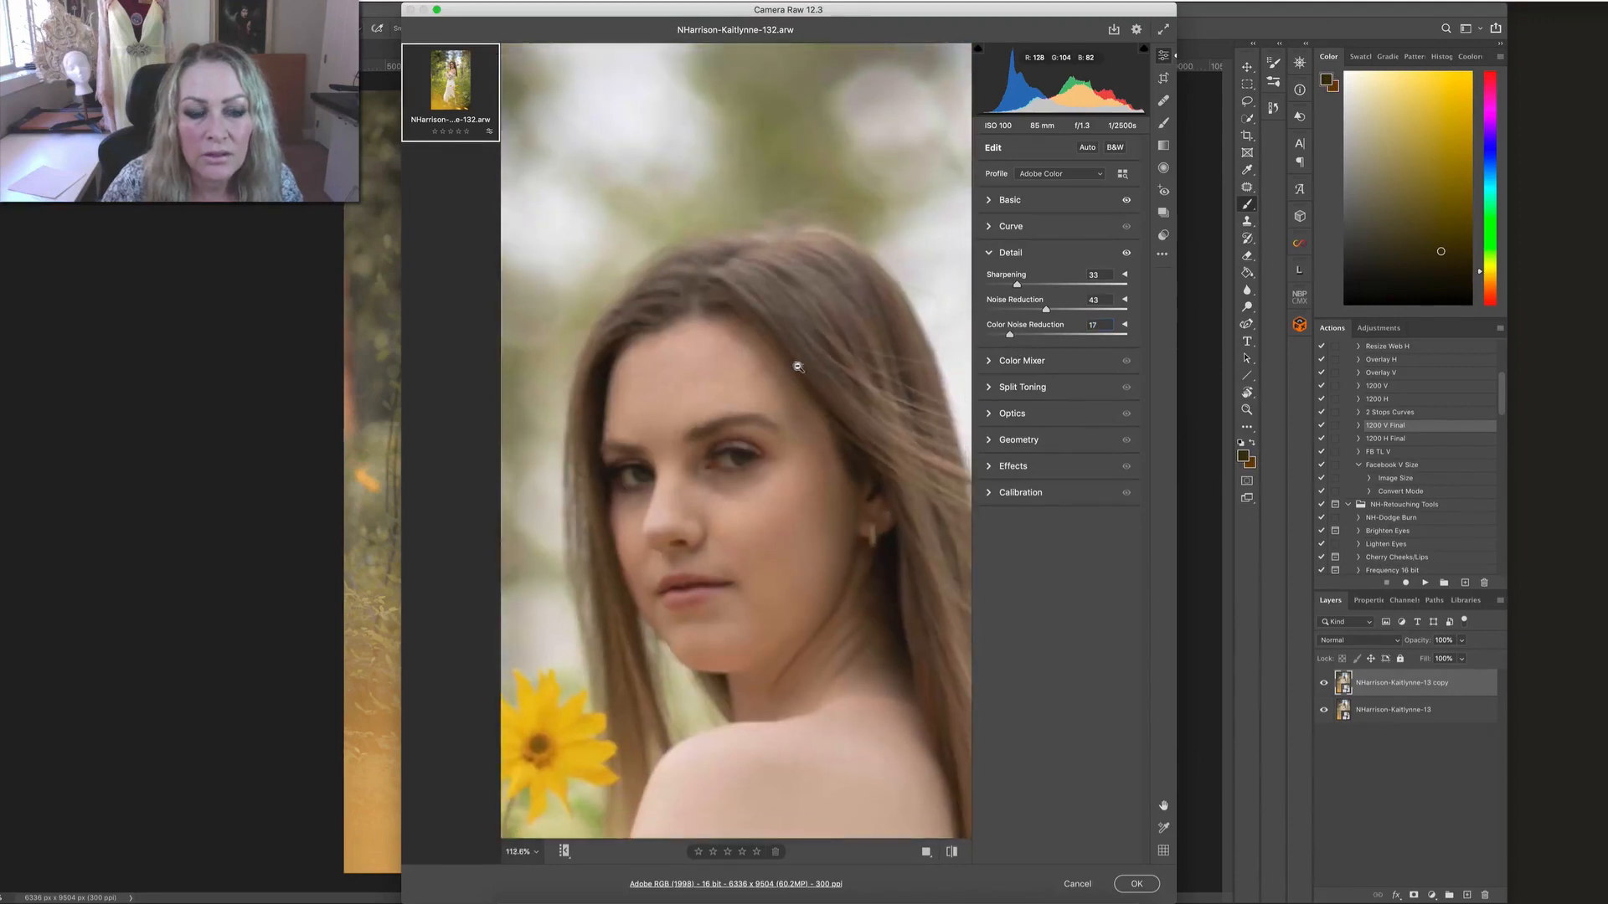
pyautogui.moveTo(751, 452); pyautogui.dragTo(762, 282)
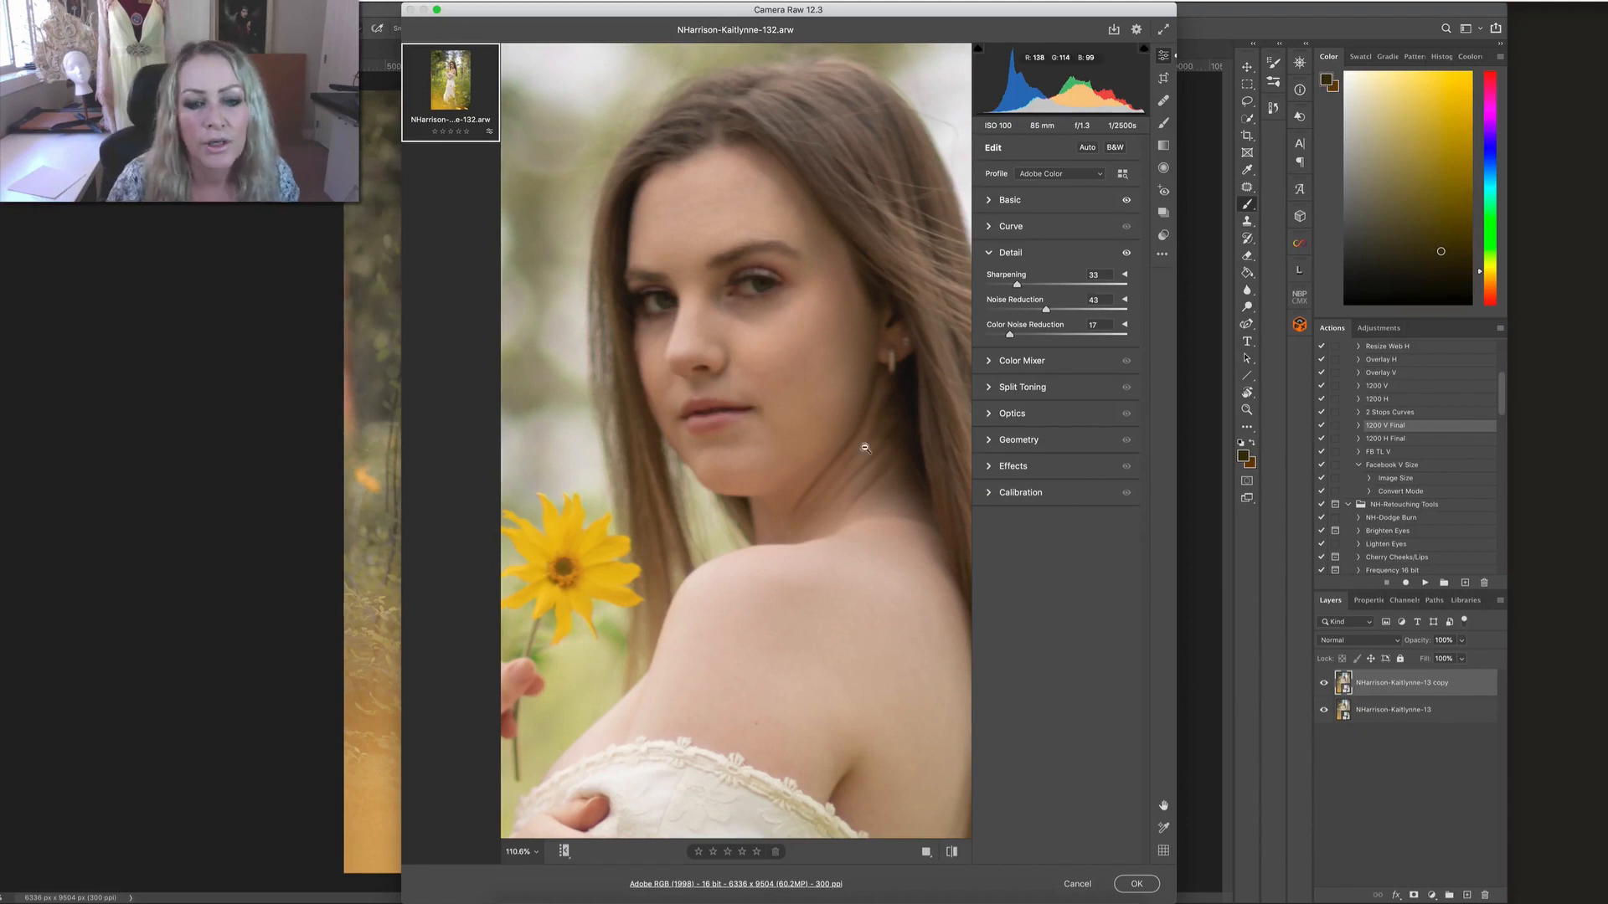
pyautogui.press('super+0')
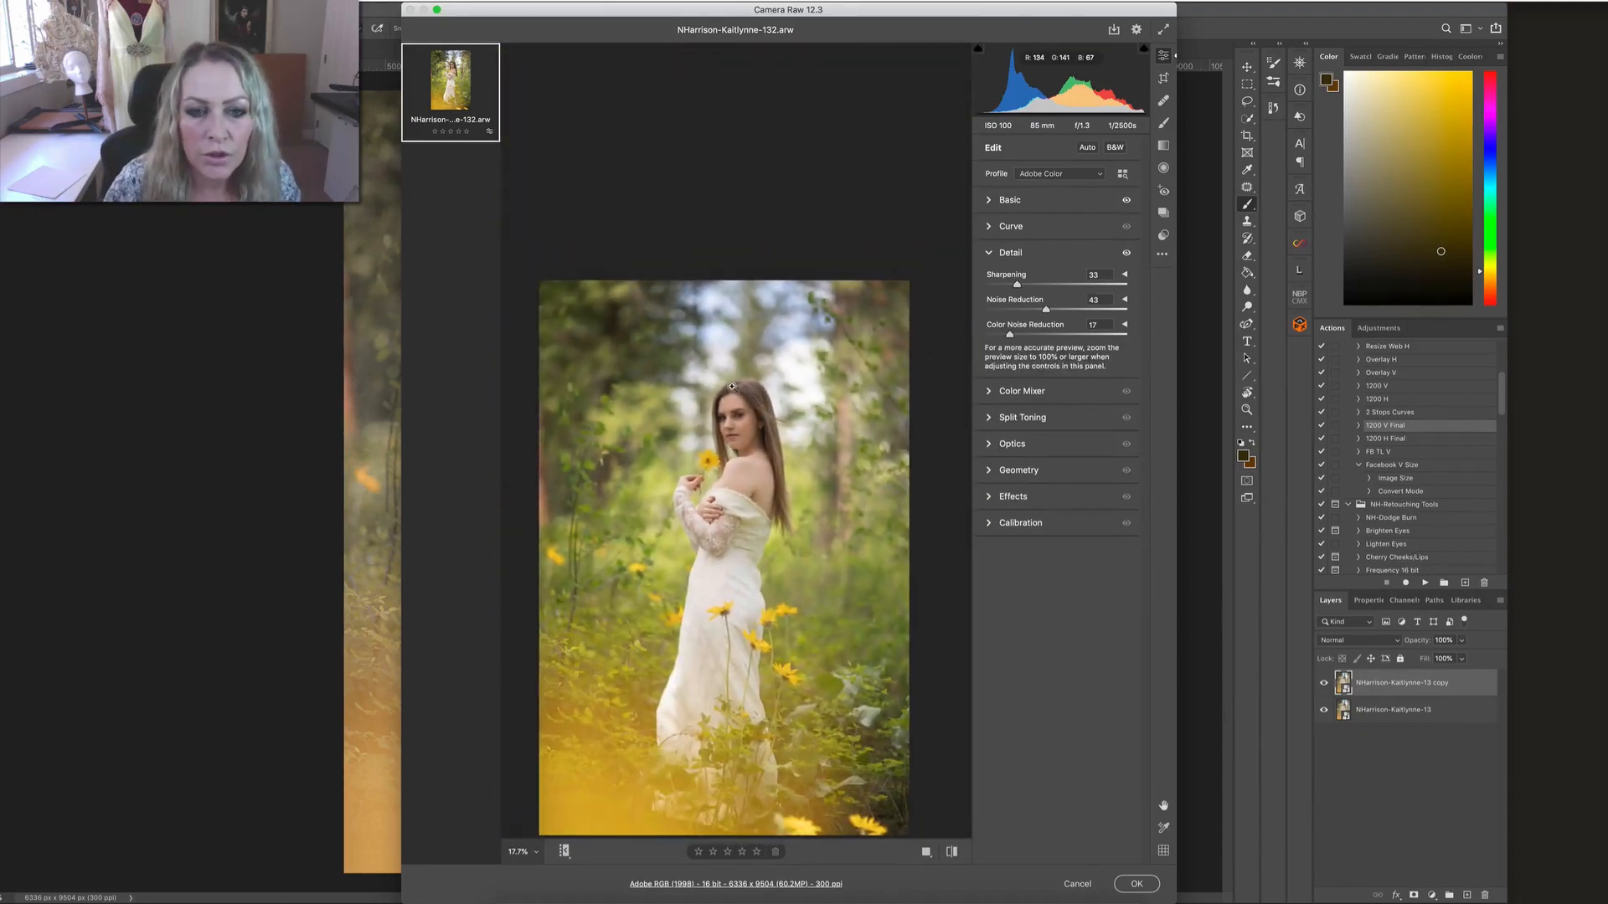
pyautogui.moveTo(754, 421); pyautogui.dragTo(800, 421)
pyautogui.press('super+0')
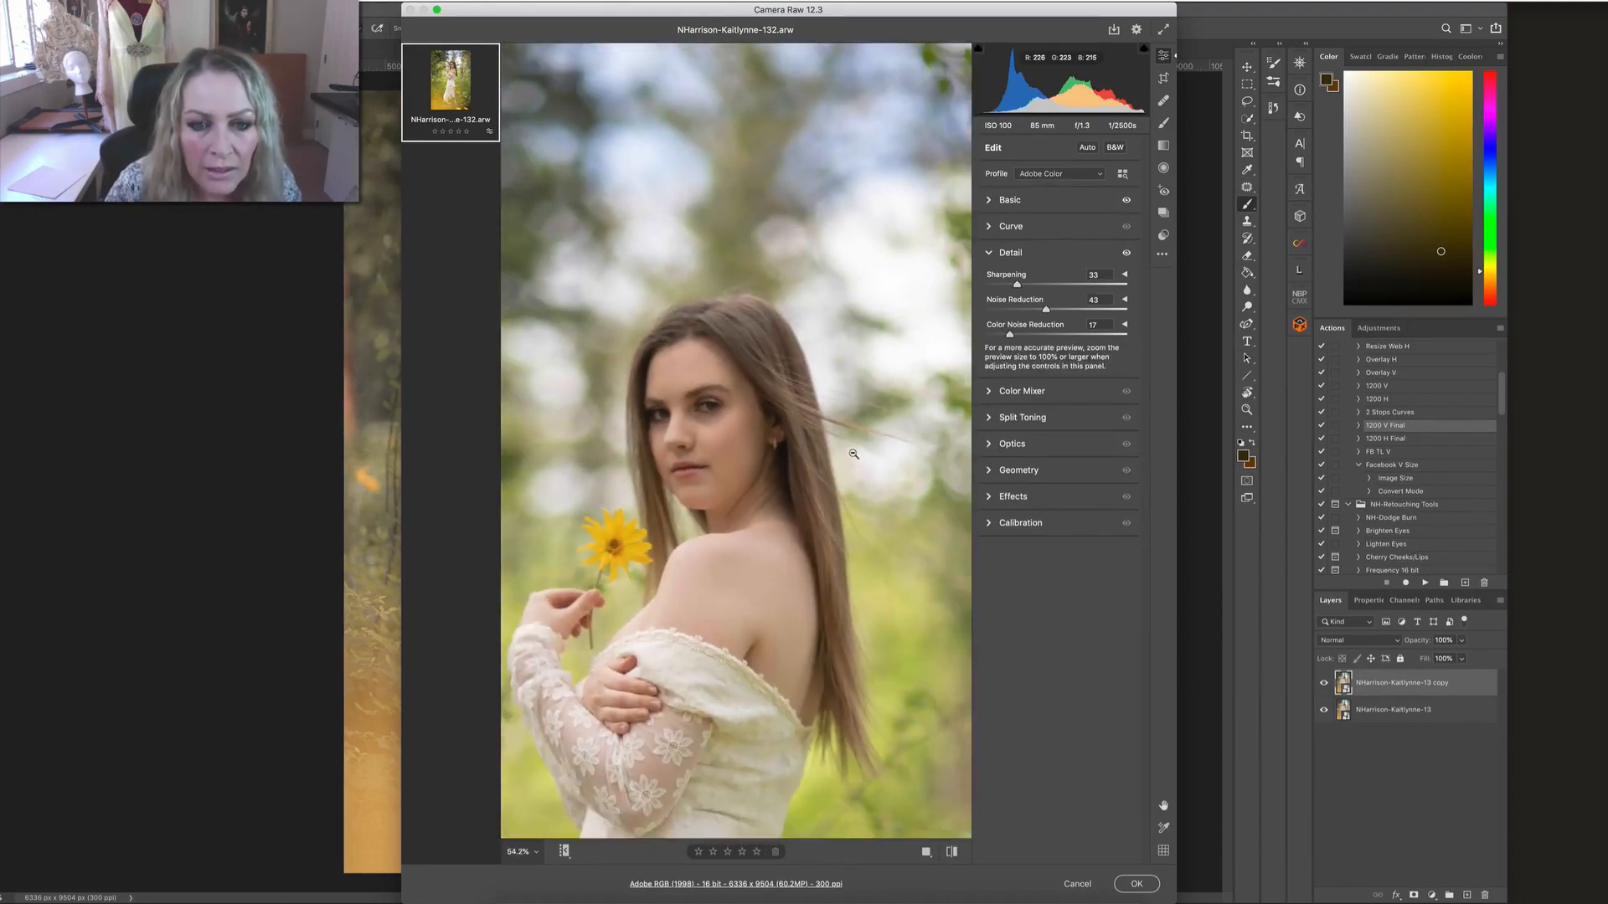
pyautogui.click(1149, 883)
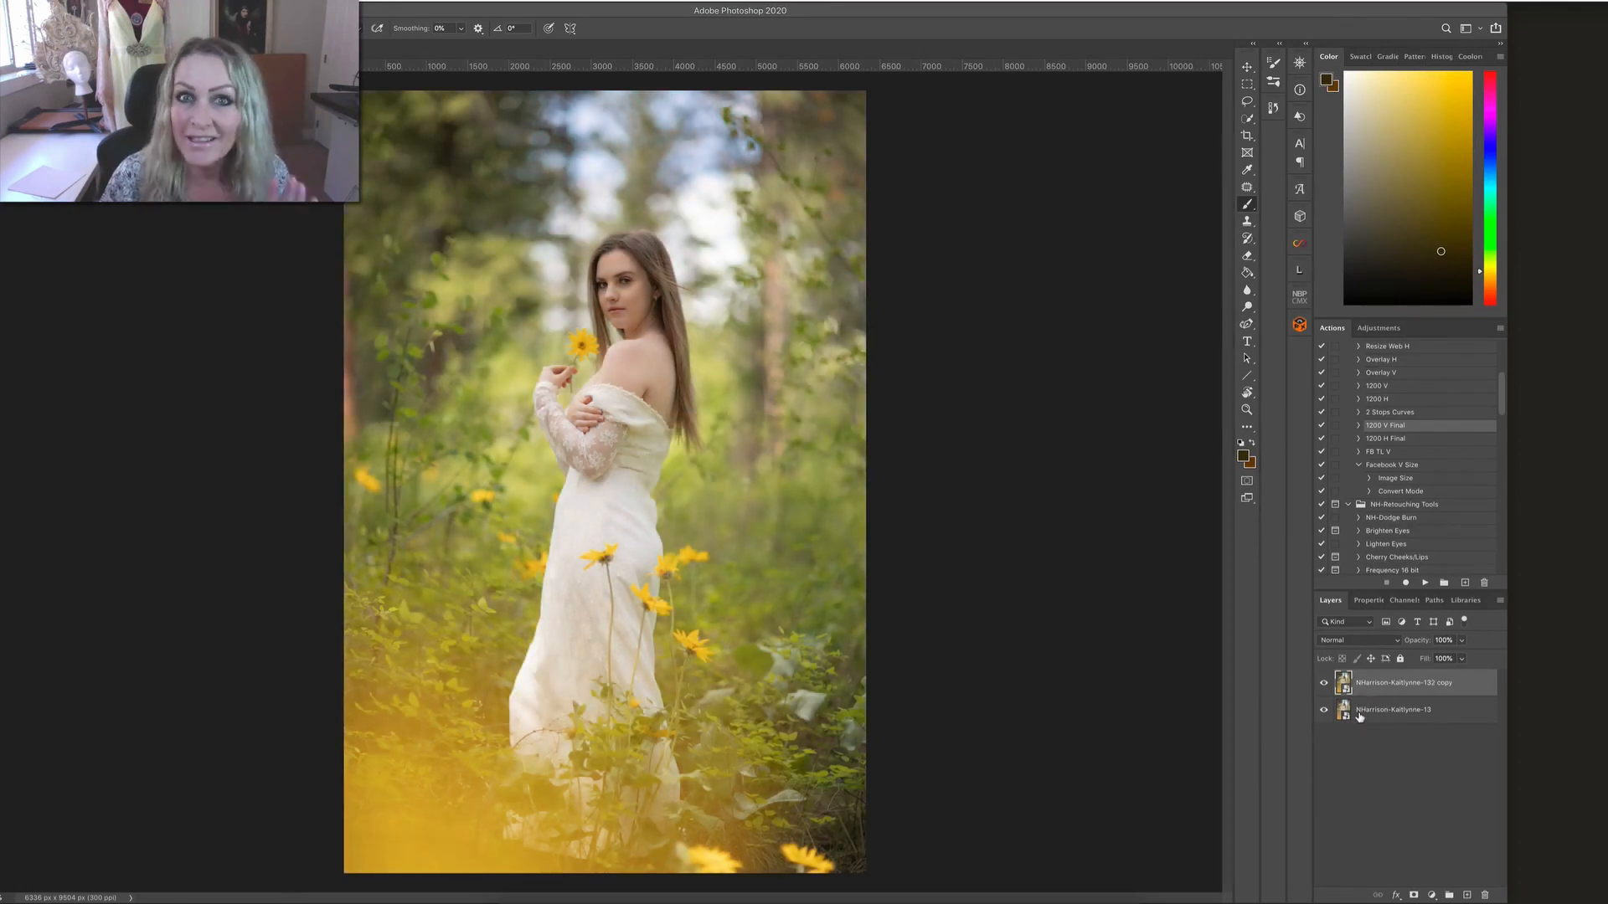
# Step: Toggle the copied layer's visibility to compare it with the toned foliage version beneath
pyautogui.click(1323, 685)
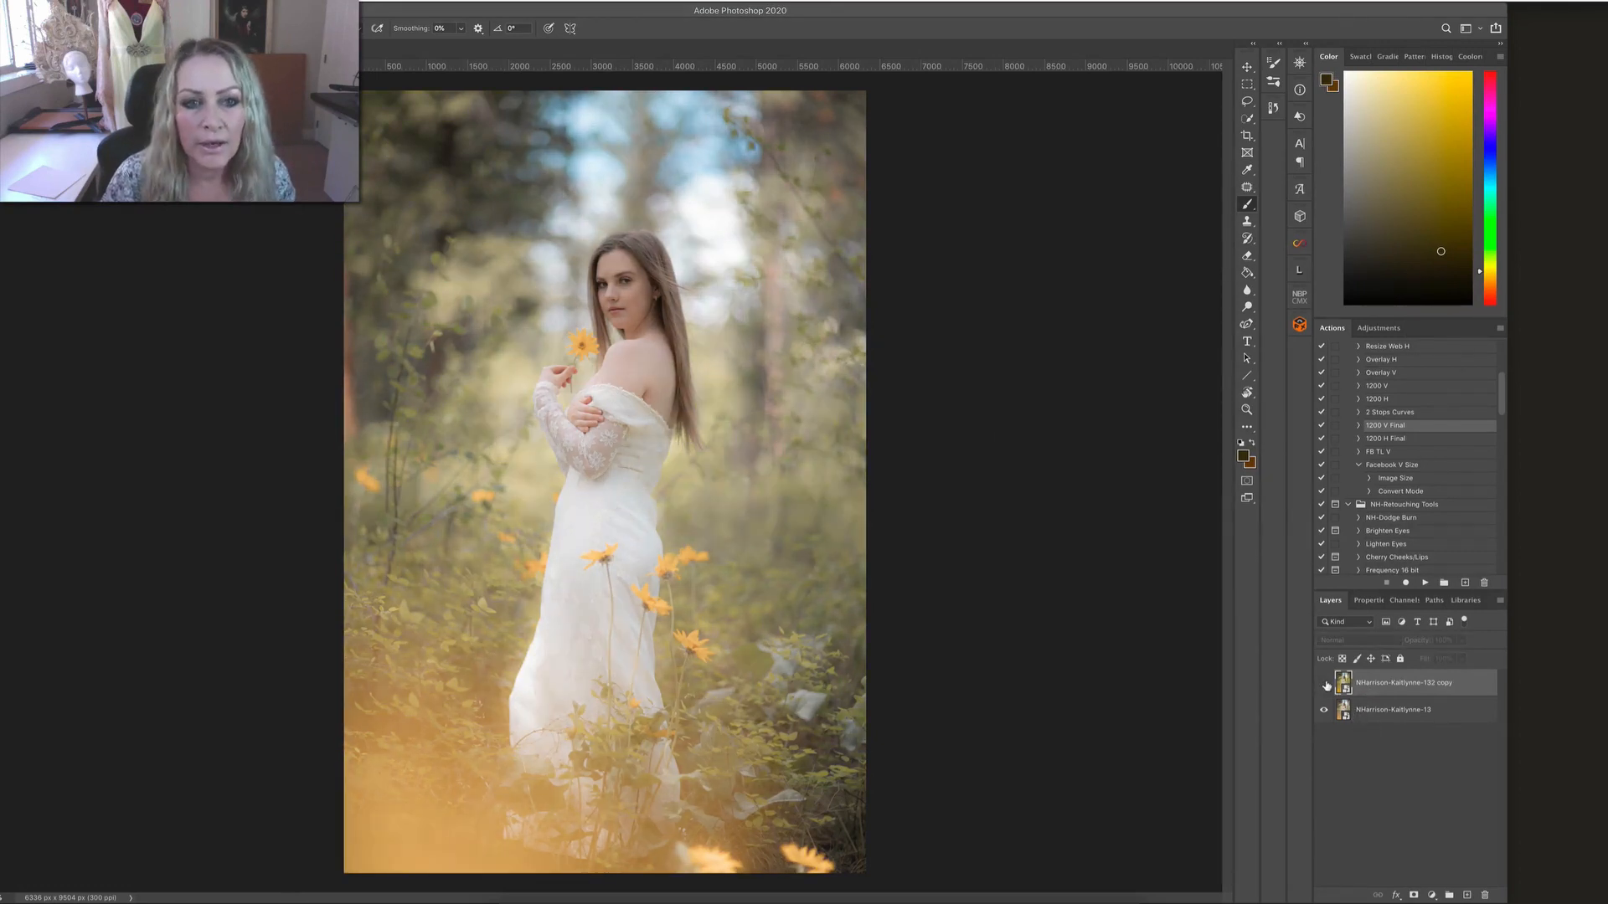
pyautogui.click(1326, 684)
pyautogui.click(1328, 682)
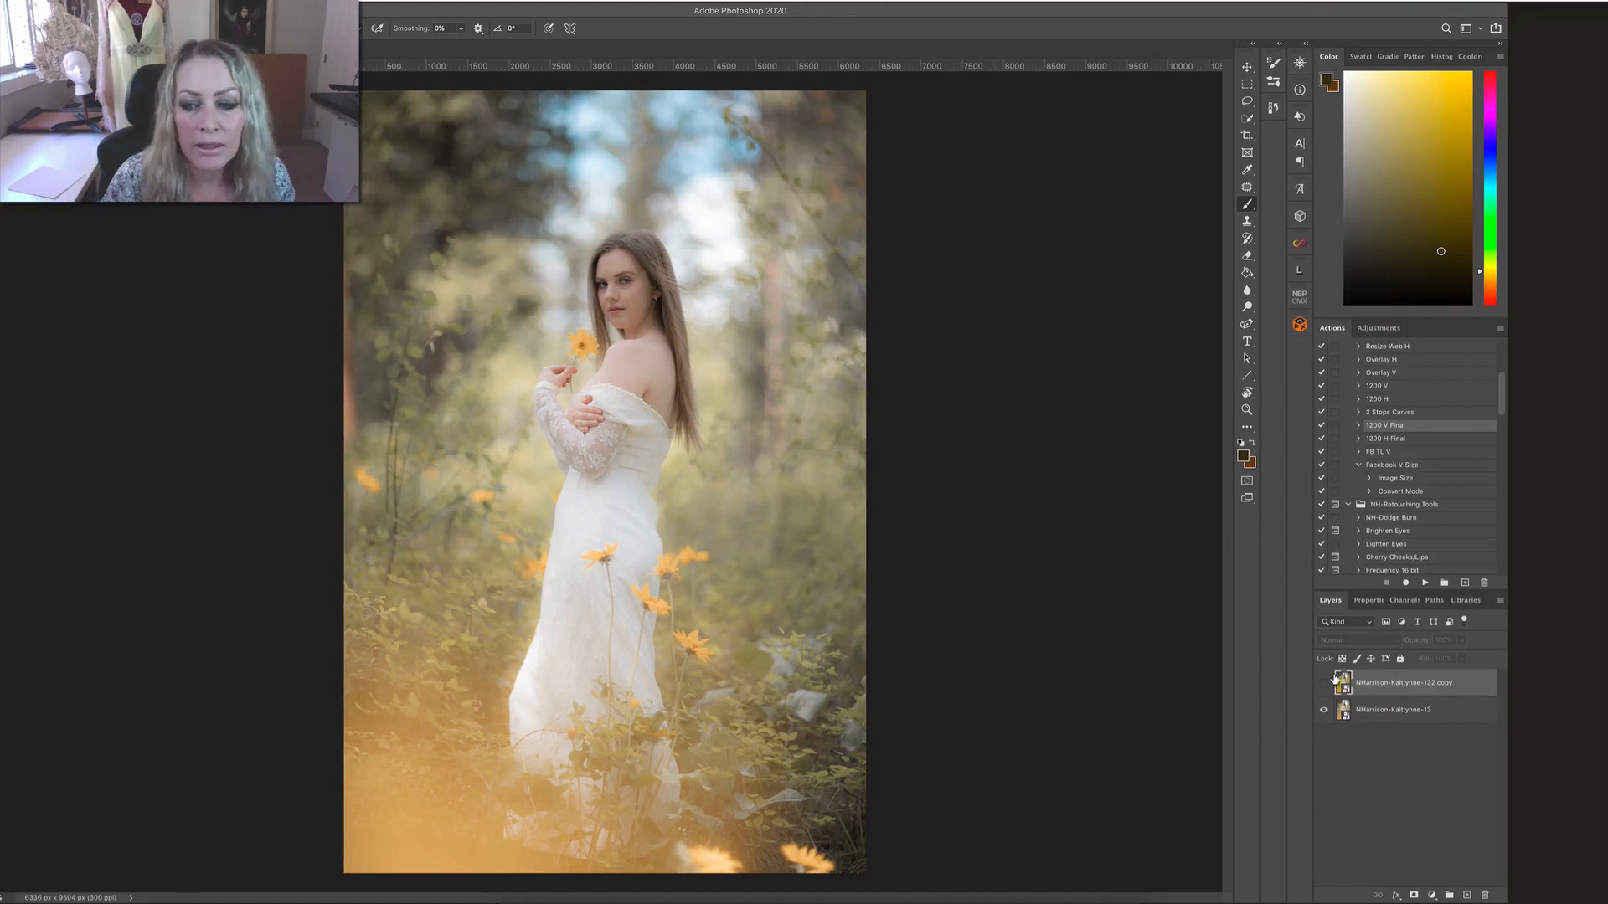
pyautogui.click(1327, 684)
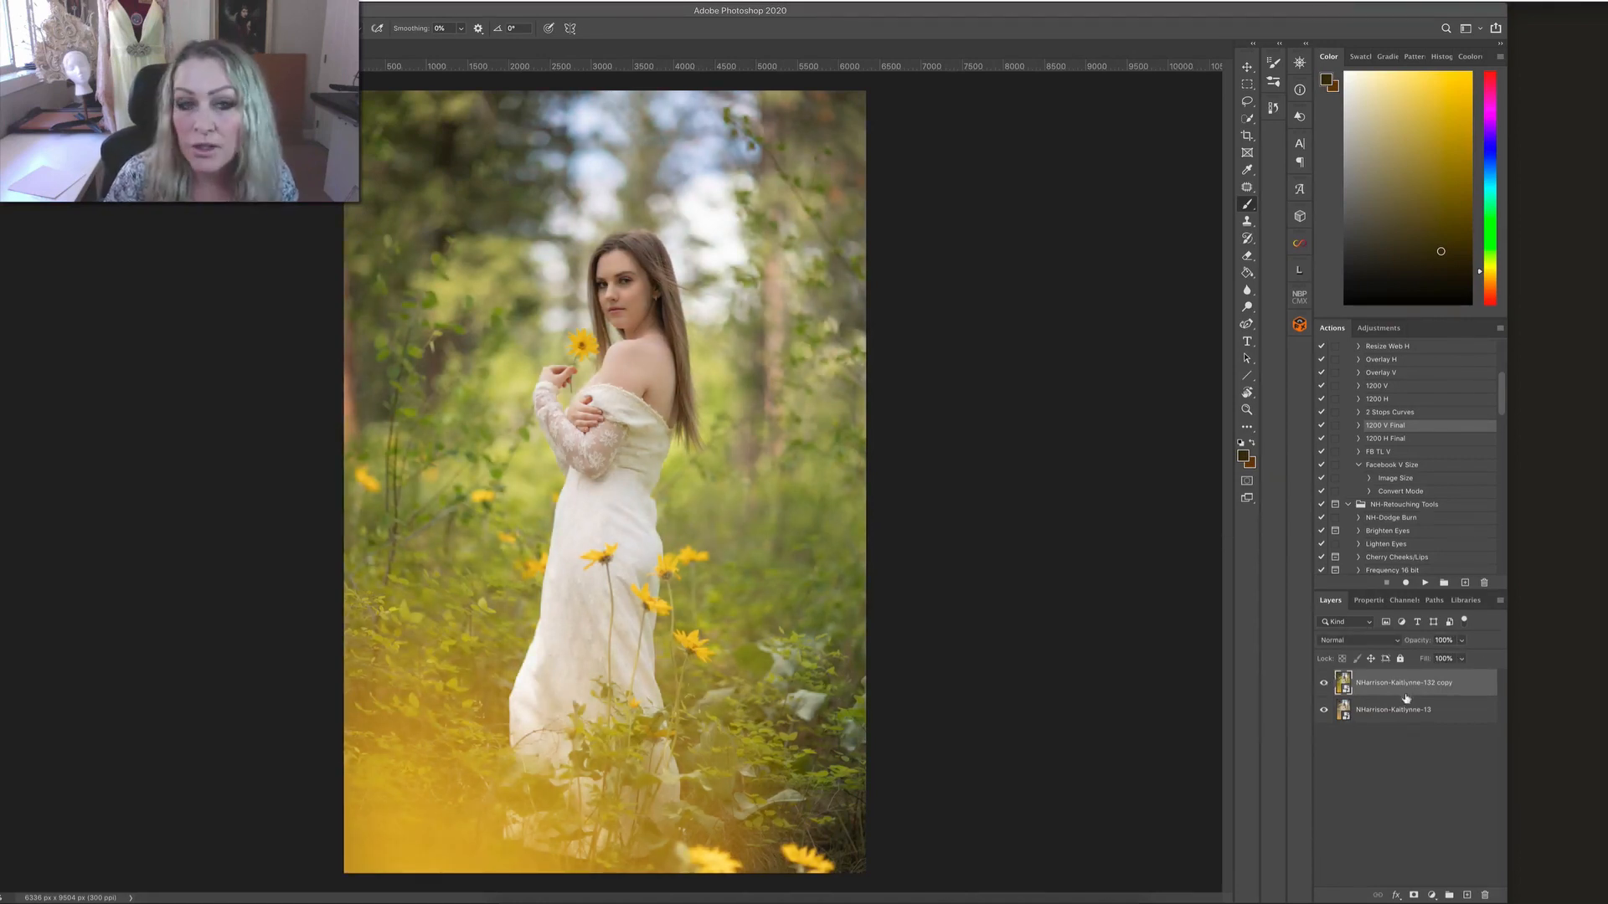
# Step: Make another independent copy of the subject layer with New Smart Object via Copy
pyautogui.keyDown('alt'); pyautogui.click(1413, 895); pyautogui.keyUp('alt')
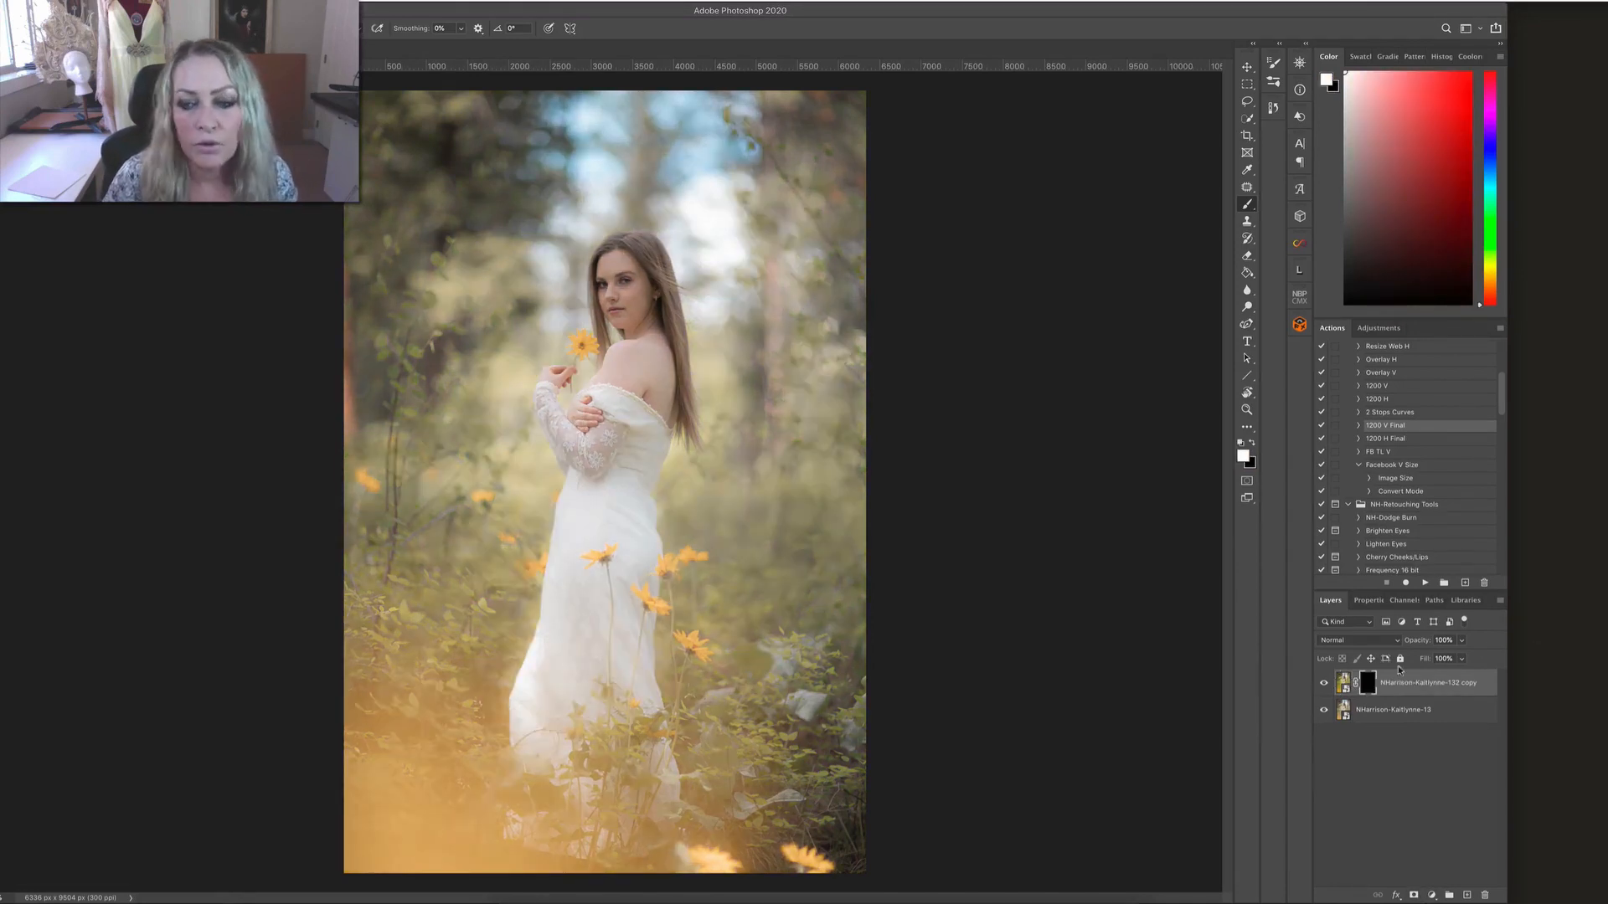
pyautogui.press('super+z')
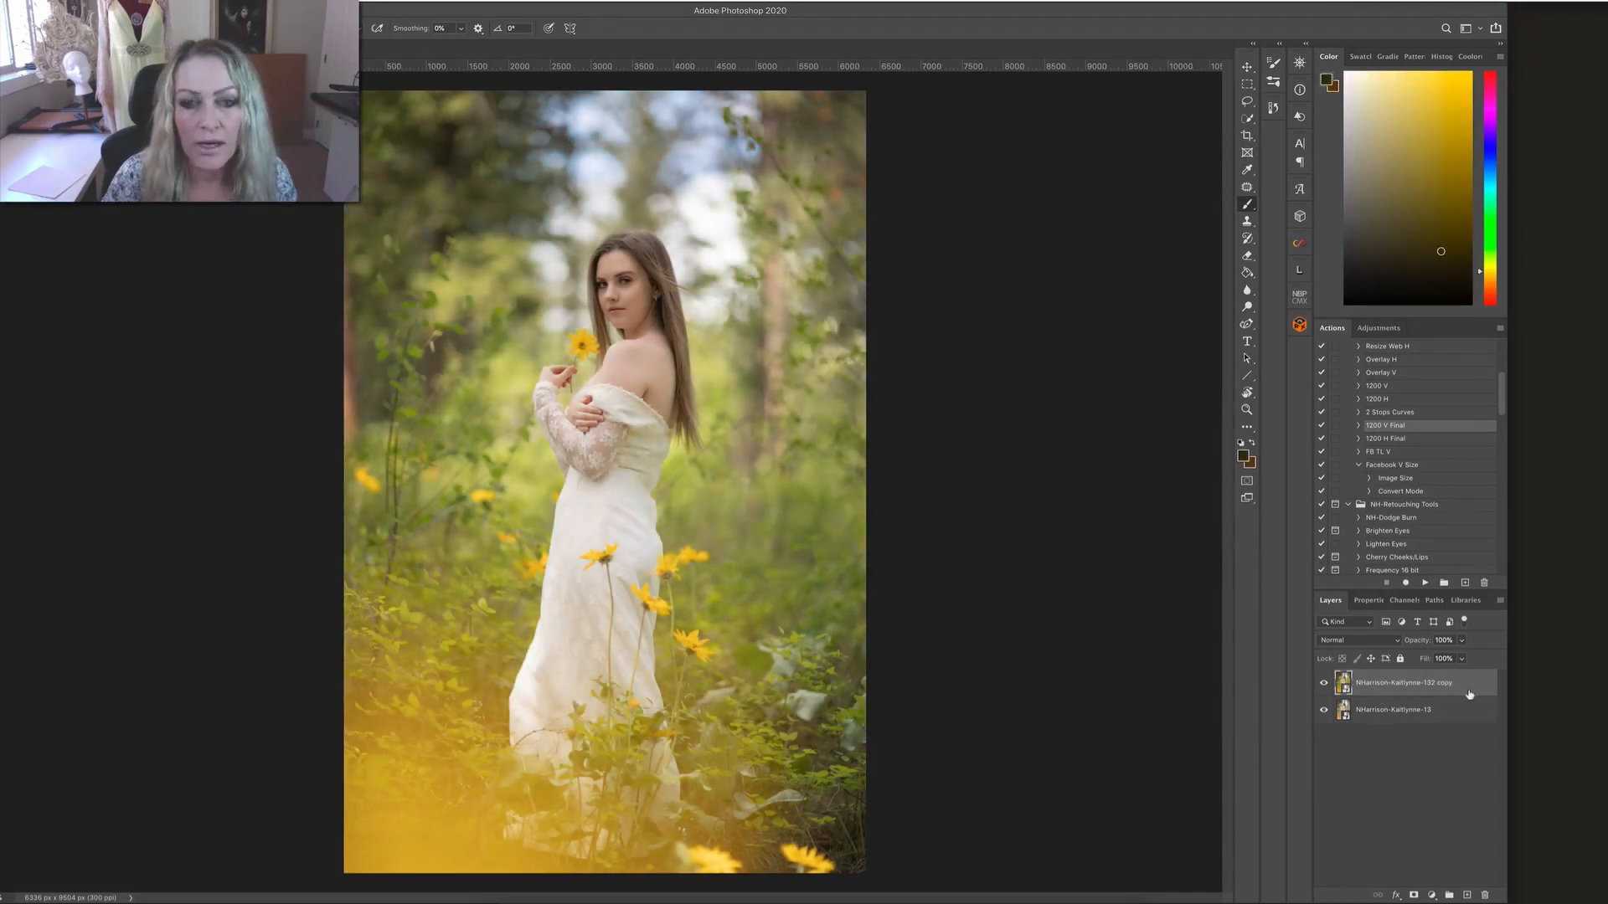
pyautogui.rightClick(1400, 689)
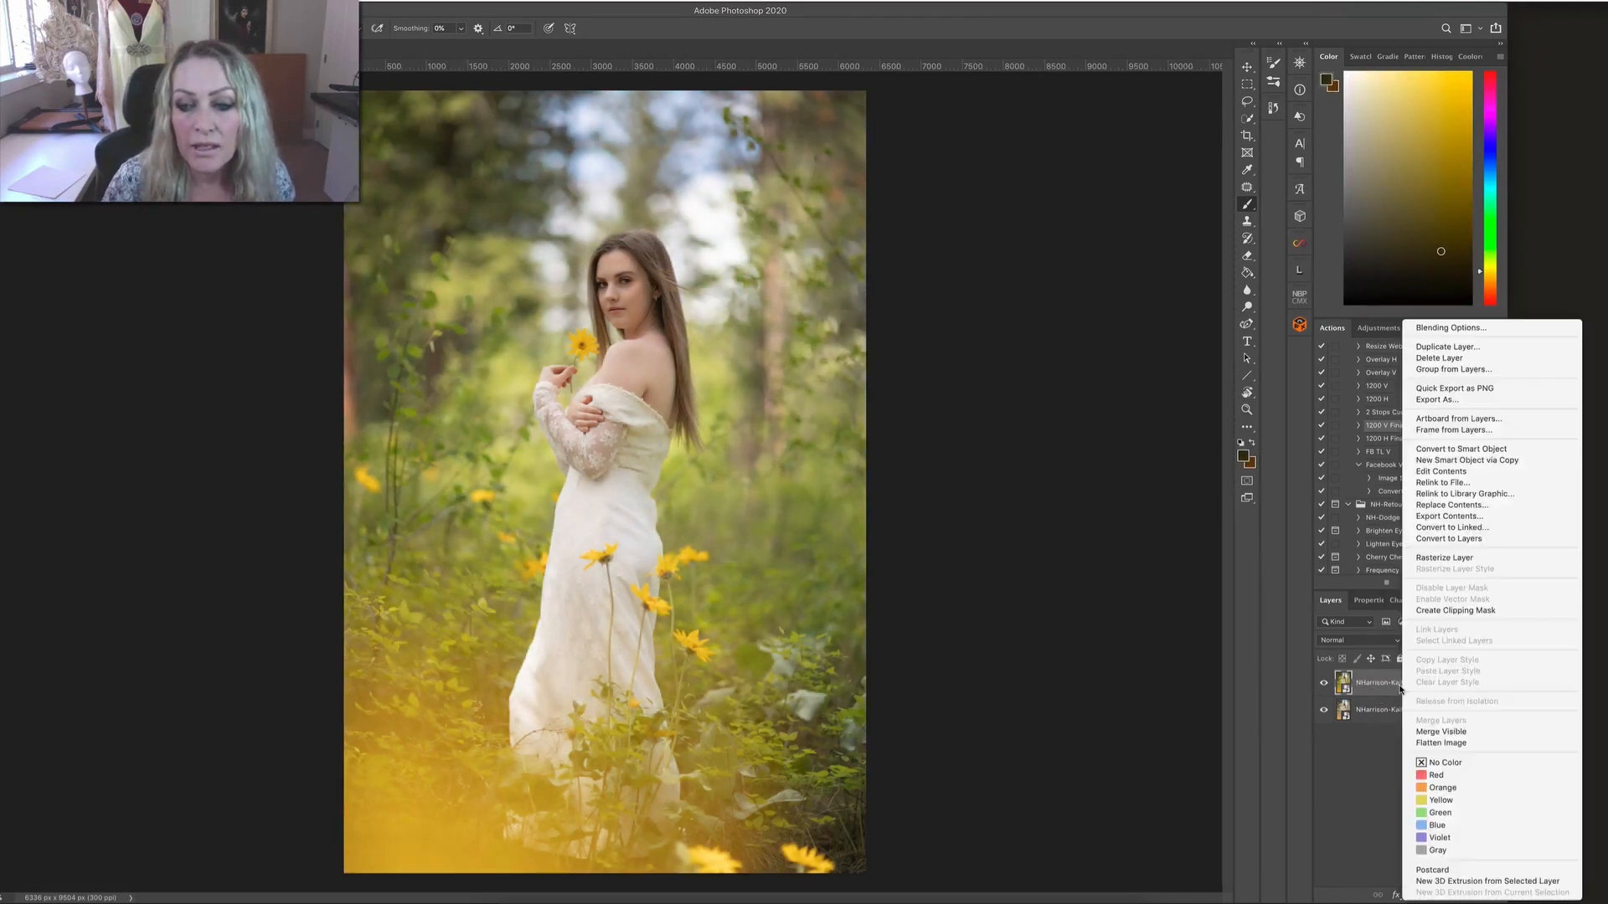
pyautogui.click(1473, 462)
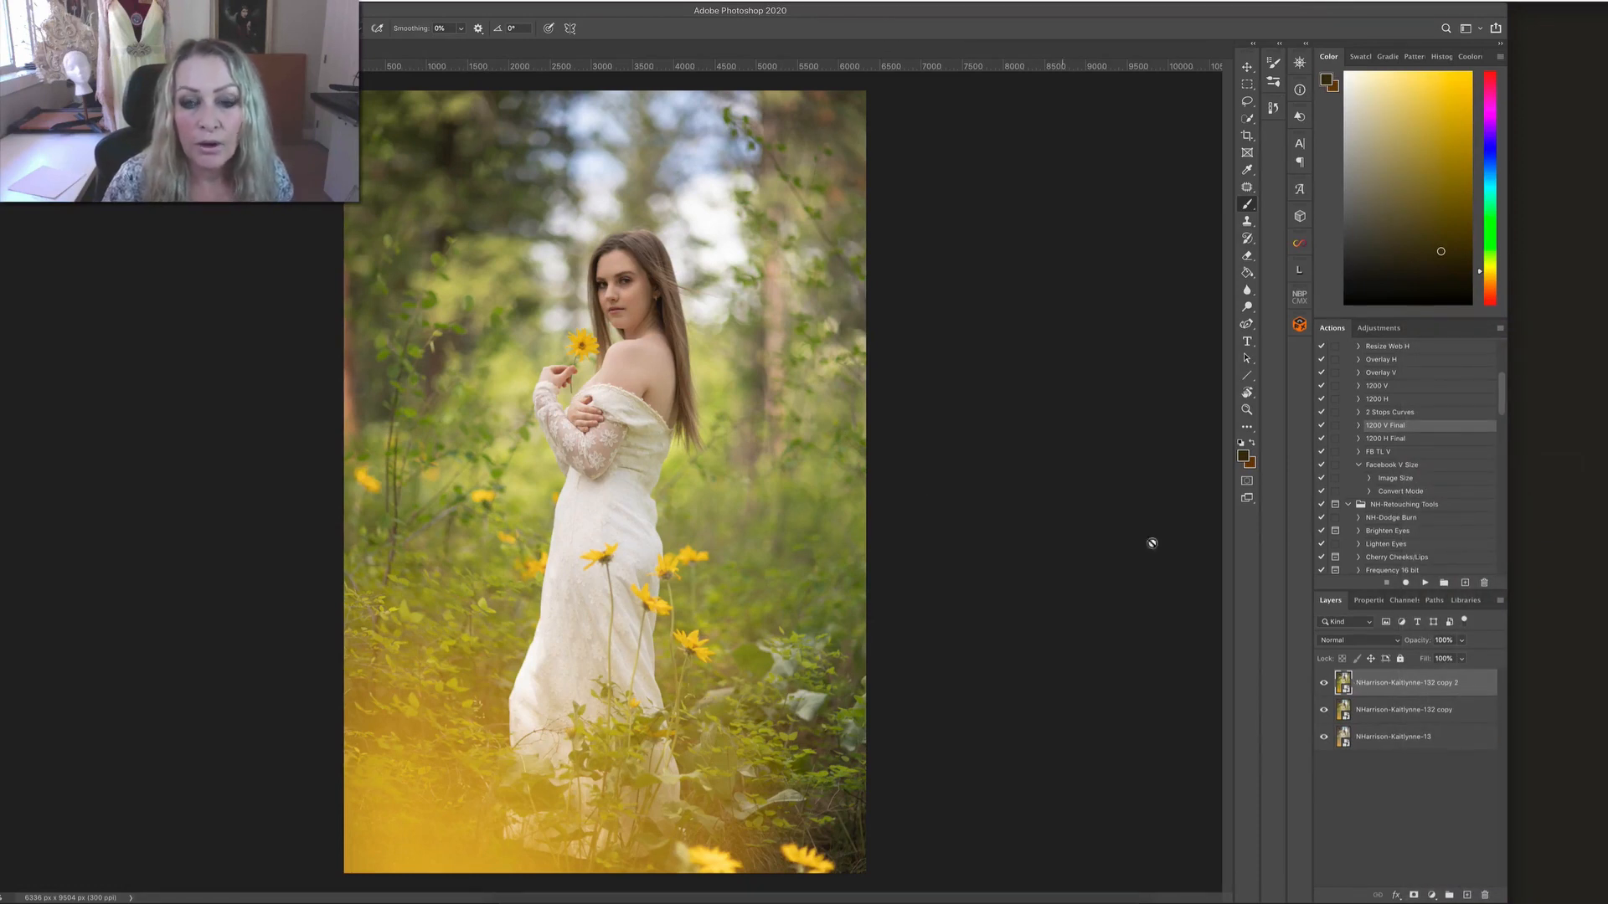
# Step: Darken the newest copy's raw settings with Exposure -0.45, Whites -57, Highlights -63 and Contrast -6
pyautogui.doubleClick(1346, 688)
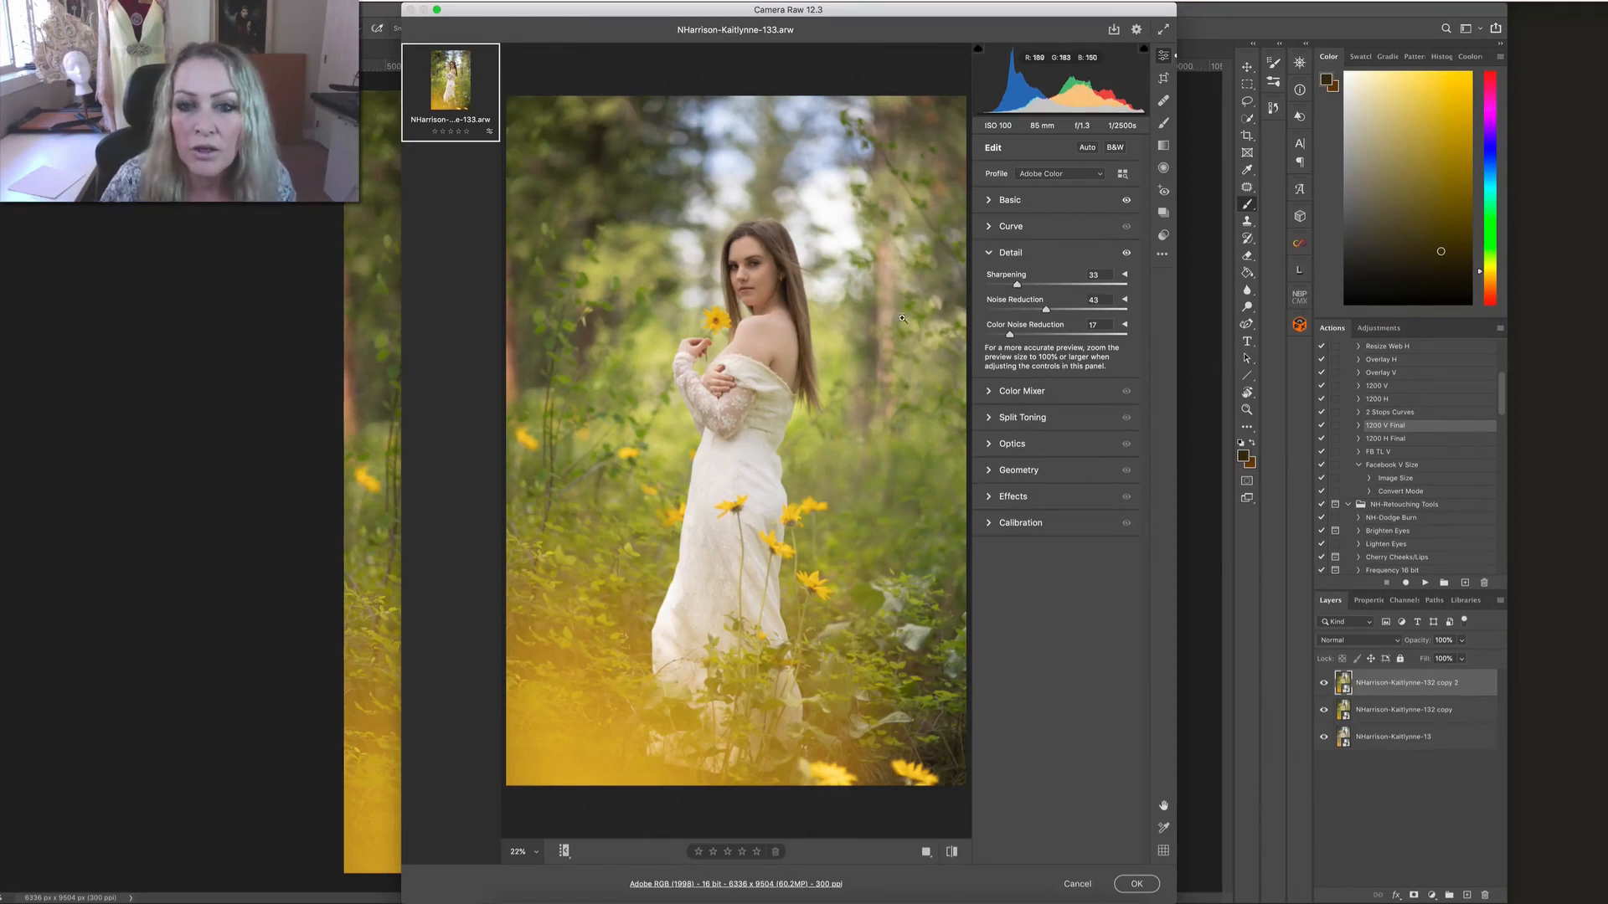
pyautogui.click(991, 201)
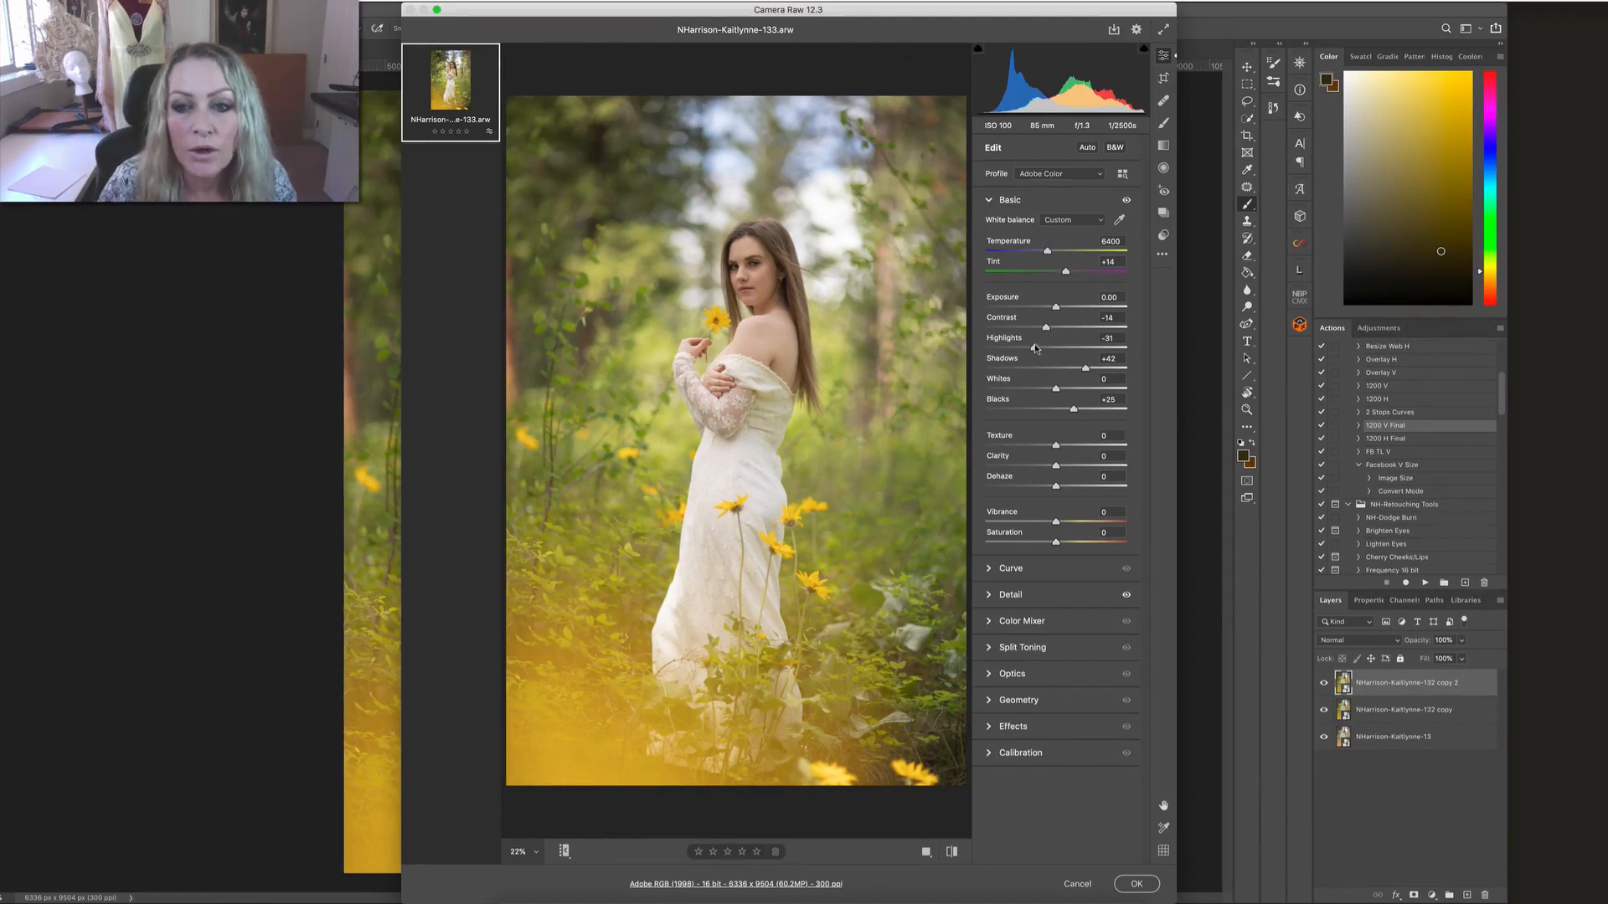
pyautogui.moveTo(1056, 308); pyautogui.dragTo(1049, 308)
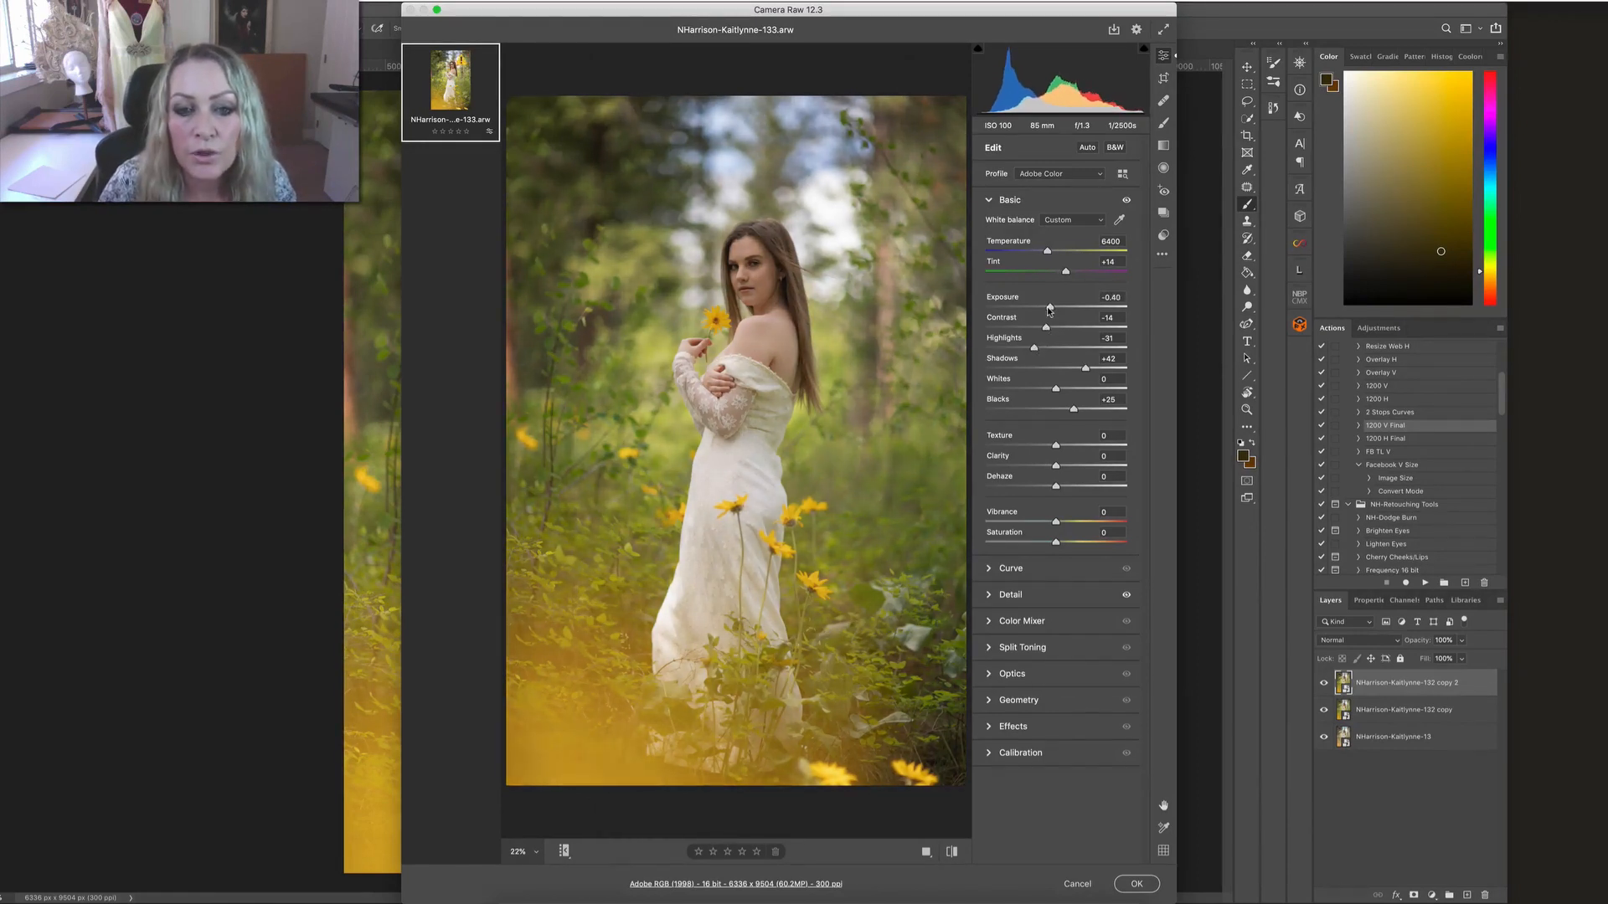
pyautogui.moveTo(1059, 389); pyautogui.dragTo(1018, 388)
pyautogui.moveTo(1034, 347)
pyautogui.mouseDown()
pyautogui.moveTo(1013, 346)
pyautogui.moveTo(1052, 326)
pyautogui.mouseUp()
pyautogui.click(1046, 327)
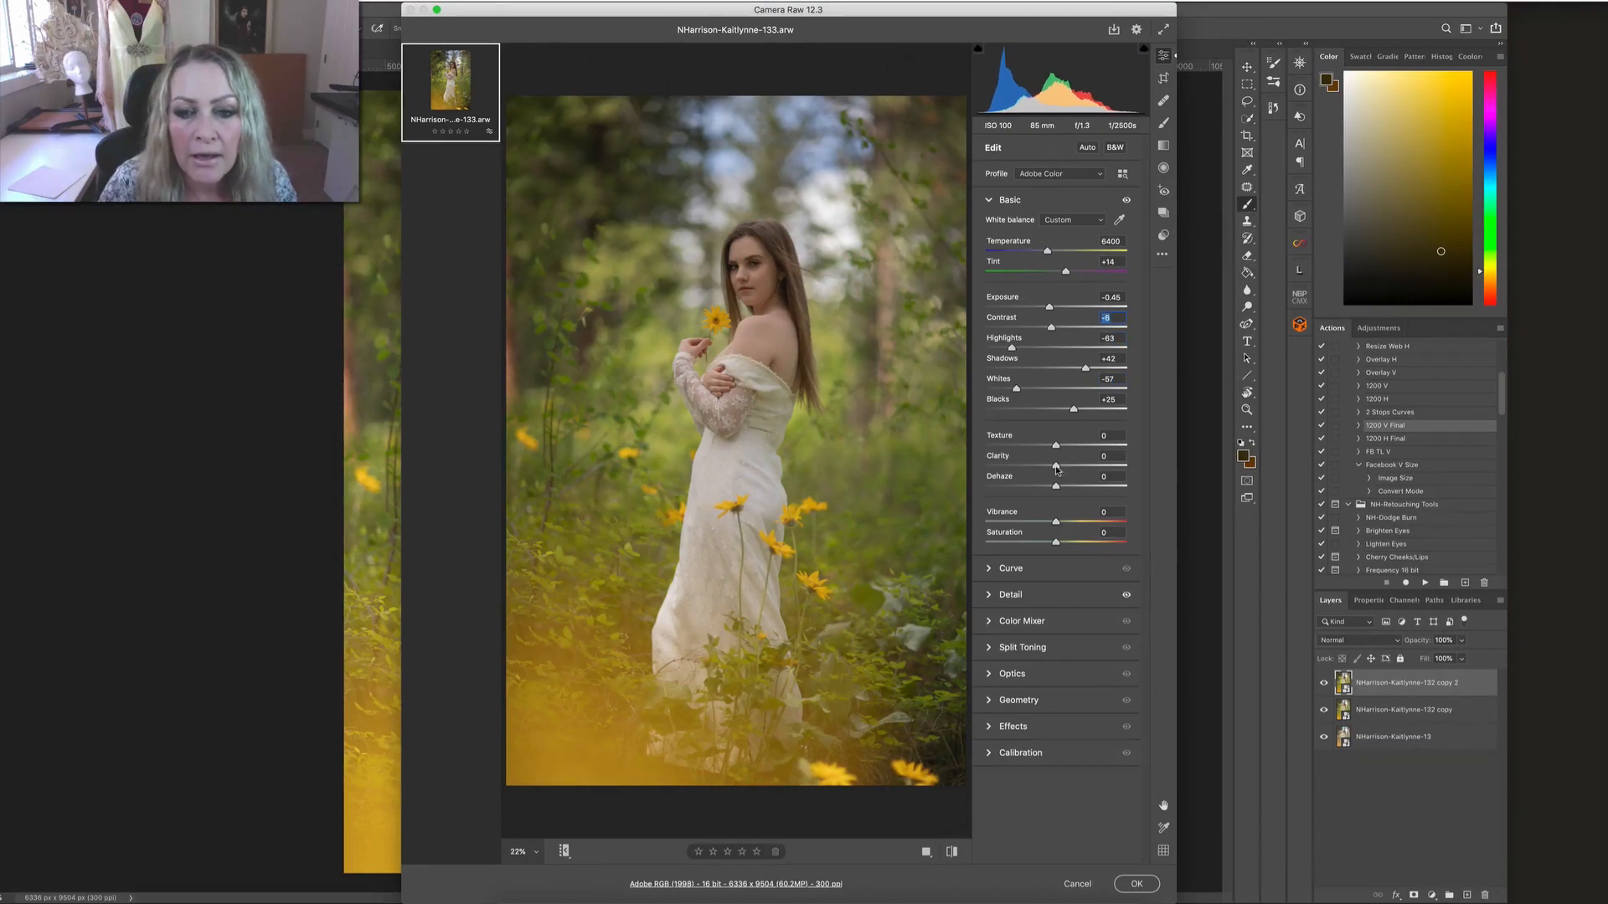
# Step: Bring out the dress's lace with Clarity +8 and Texture +62, and apply the raw edits
pyautogui.moveTo(1057, 470); pyautogui.dragTo(1061, 470)
pyautogui.moveTo(822, 469); pyautogui.dragTo(856, 467)
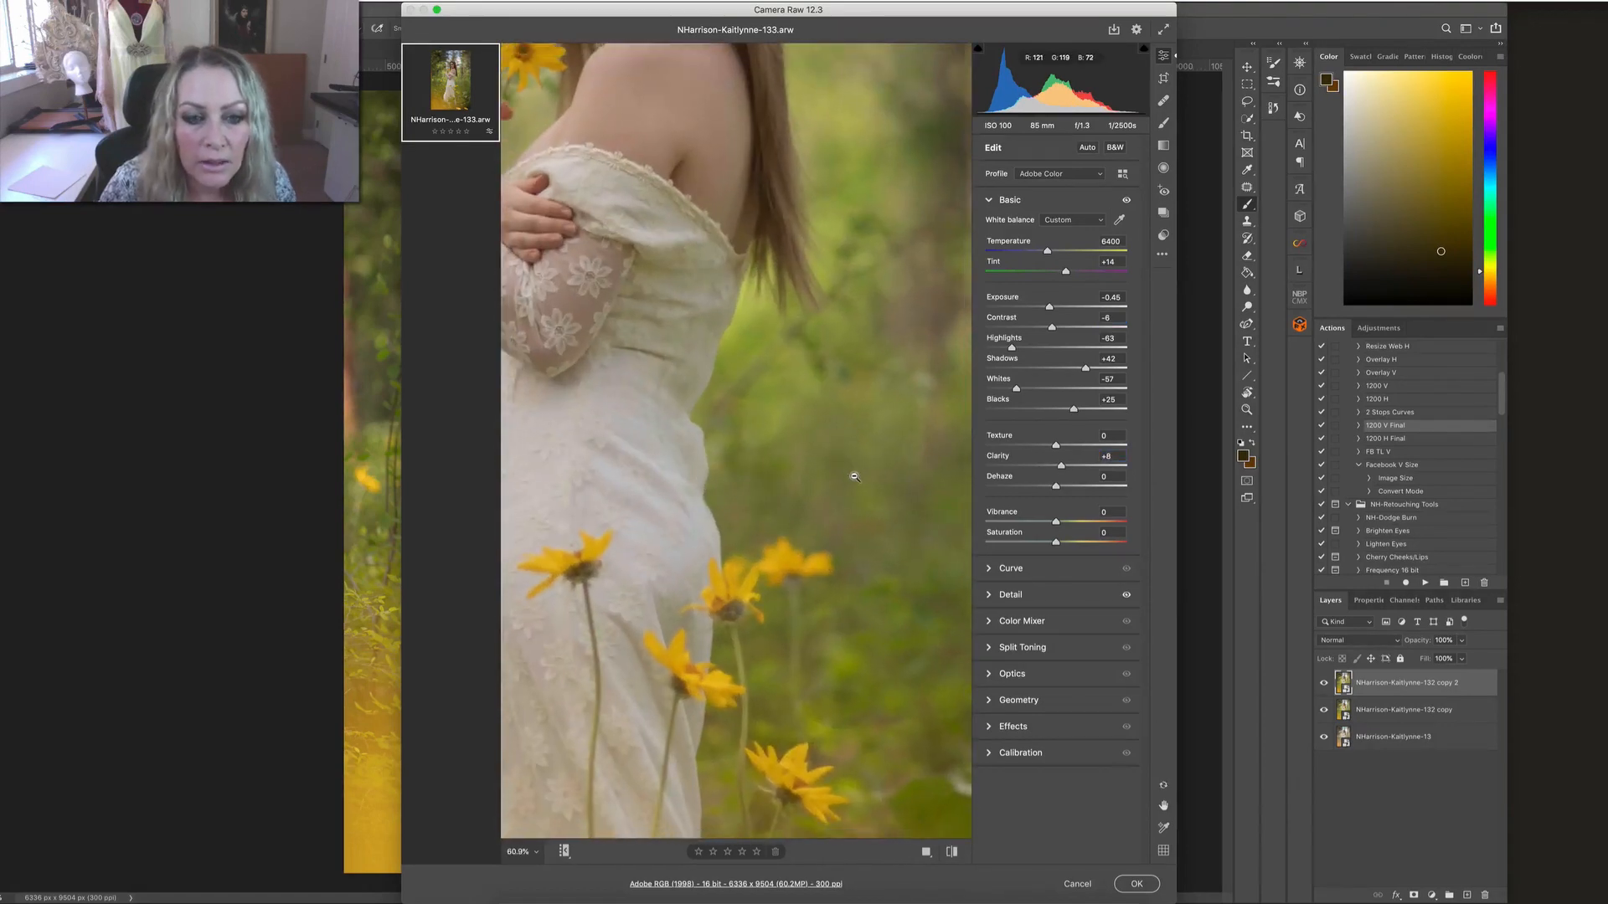
pyautogui.press('b')
pyautogui.moveTo(779, 402); pyautogui.dragTo(860, 370)
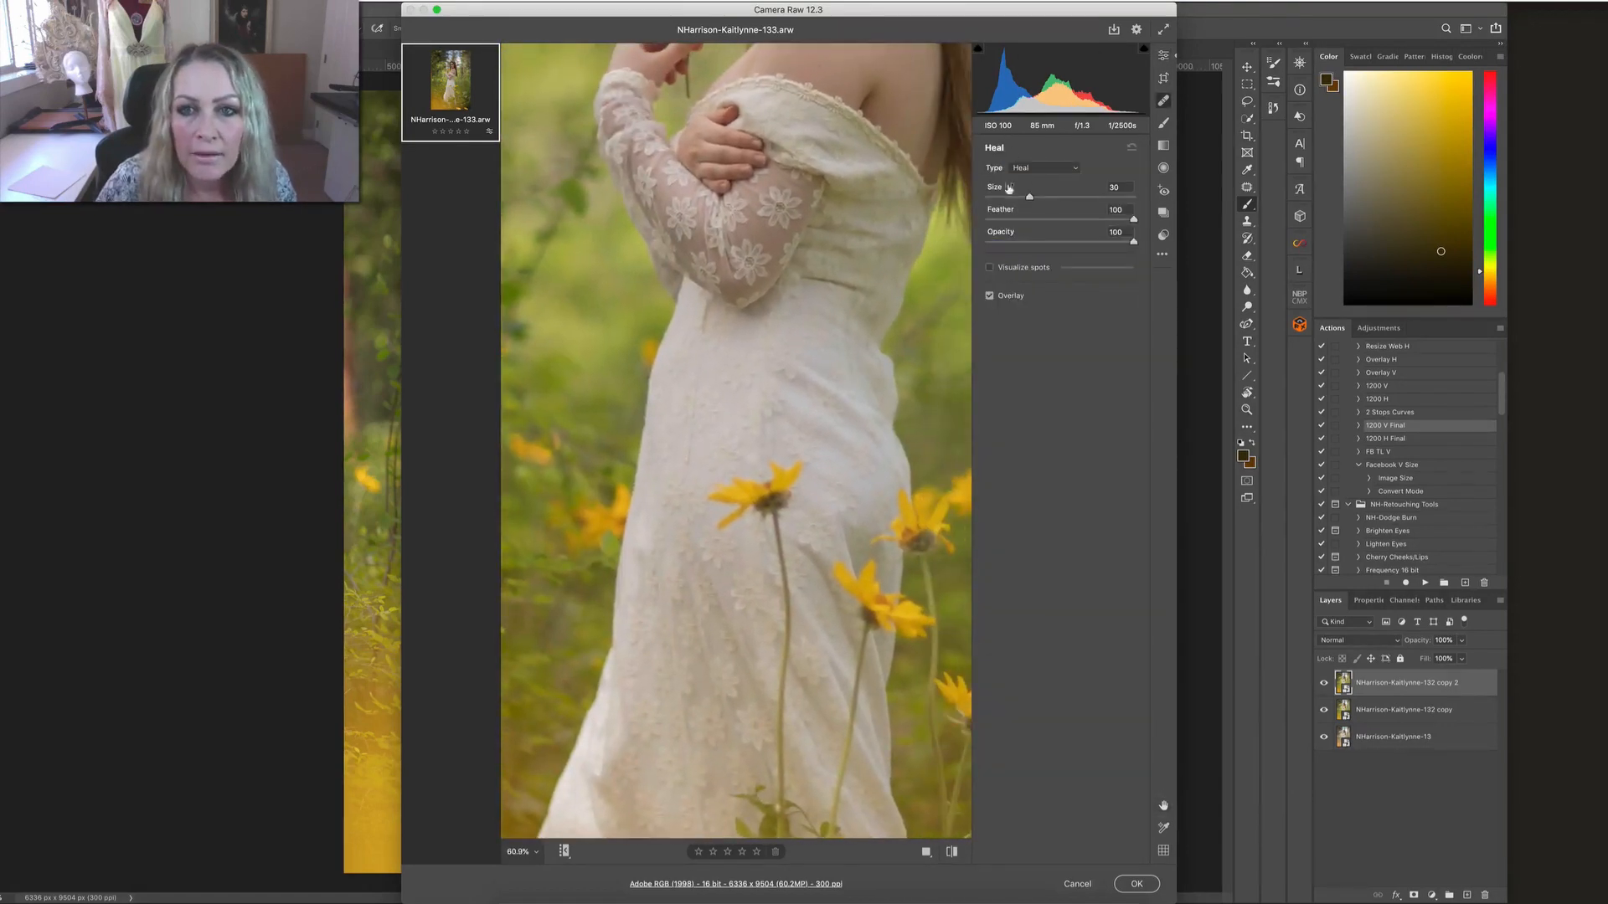
pyautogui.click(1164, 57)
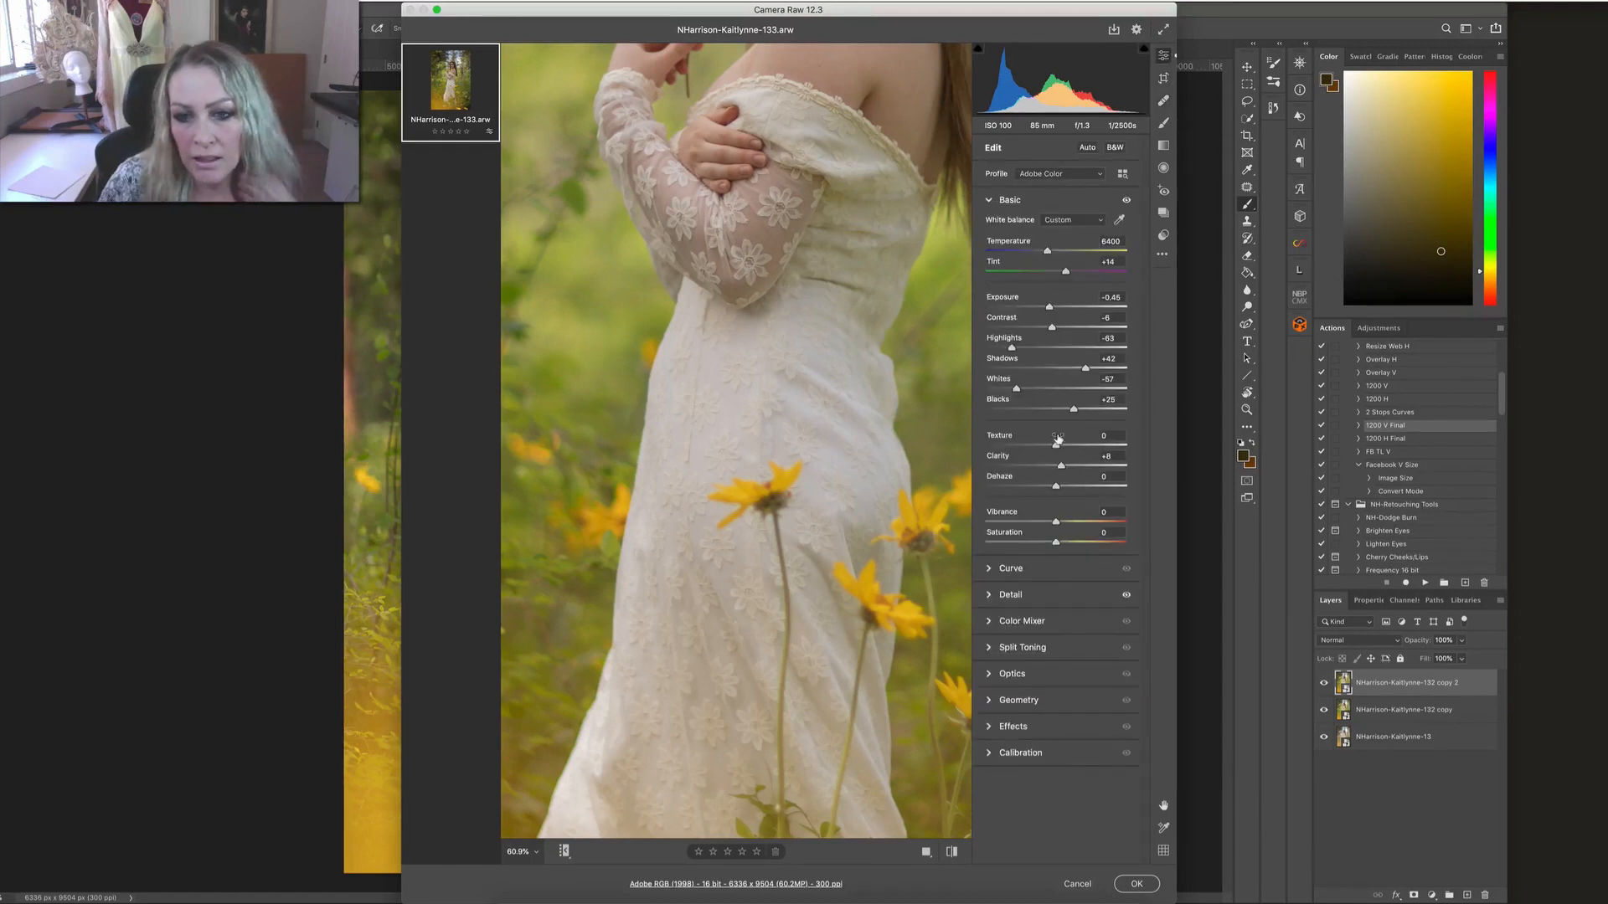
pyautogui.moveTo(1057, 437); pyautogui.dragTo(1100, 446)
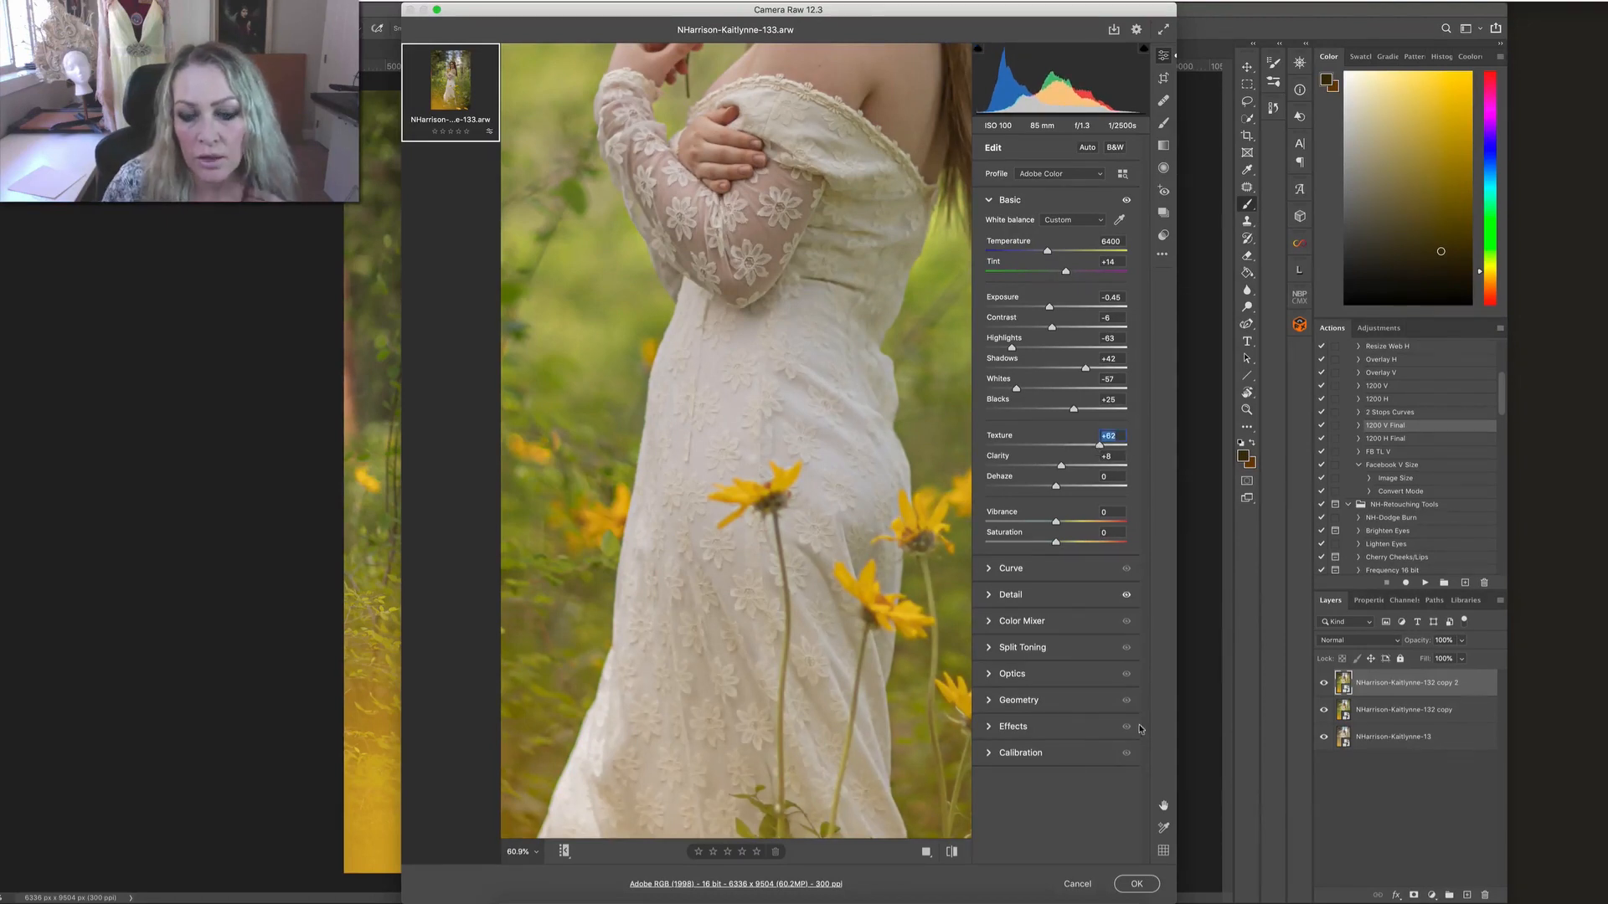
pyautogui.click(1136, 883)
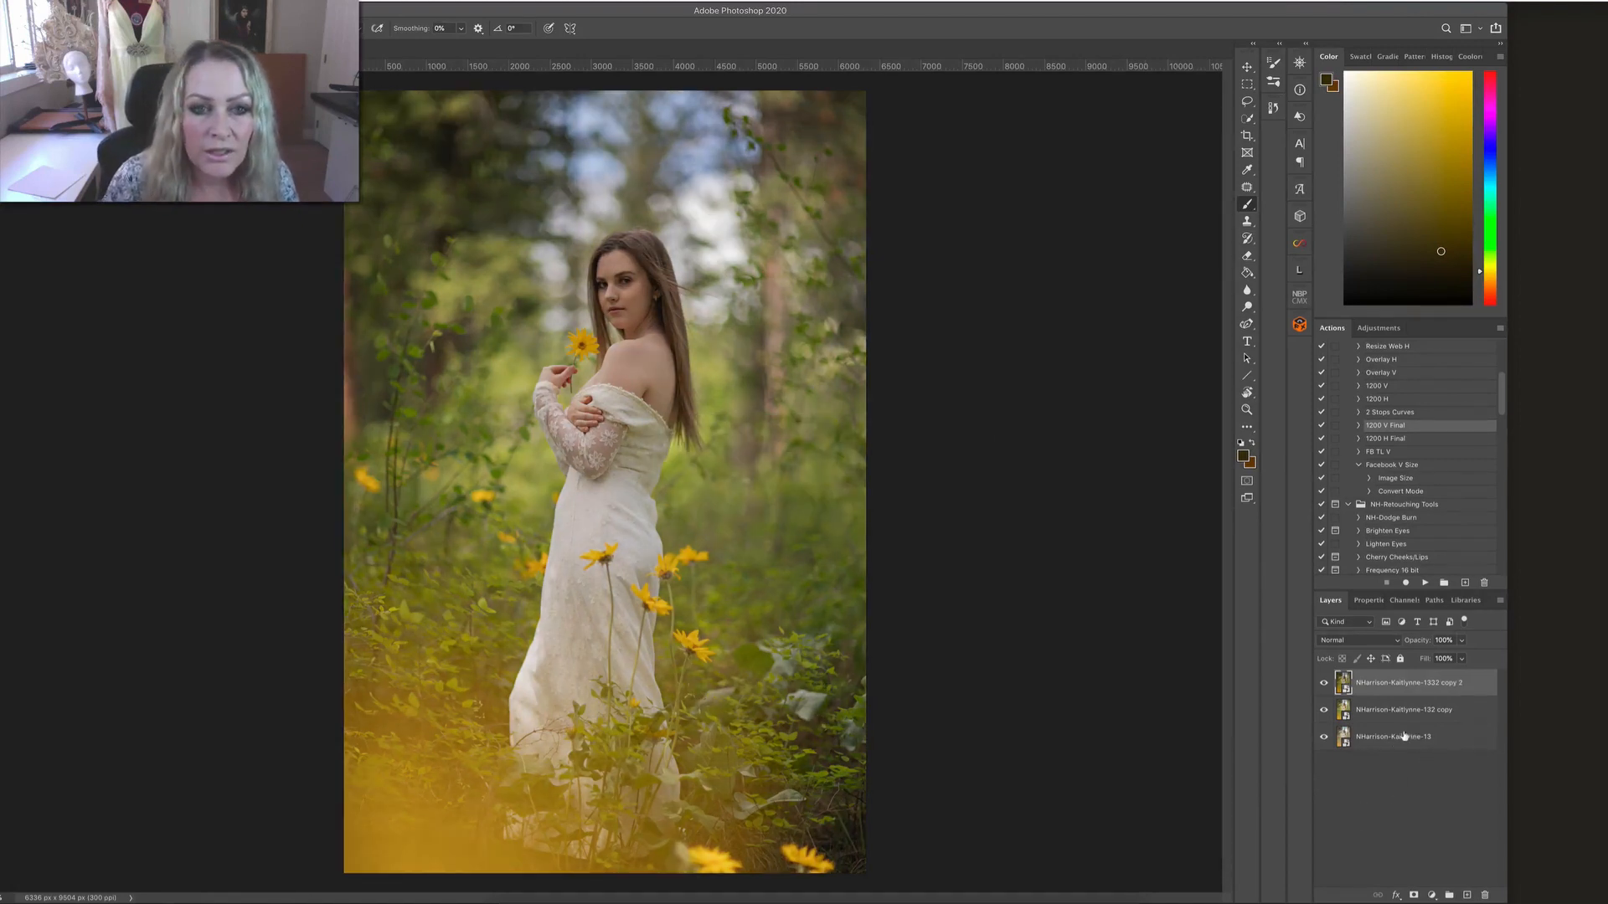
# Step: Hide the topmost smart object copy and add a black layer mask to the middle copy
pyautogui.click(1324, 684)
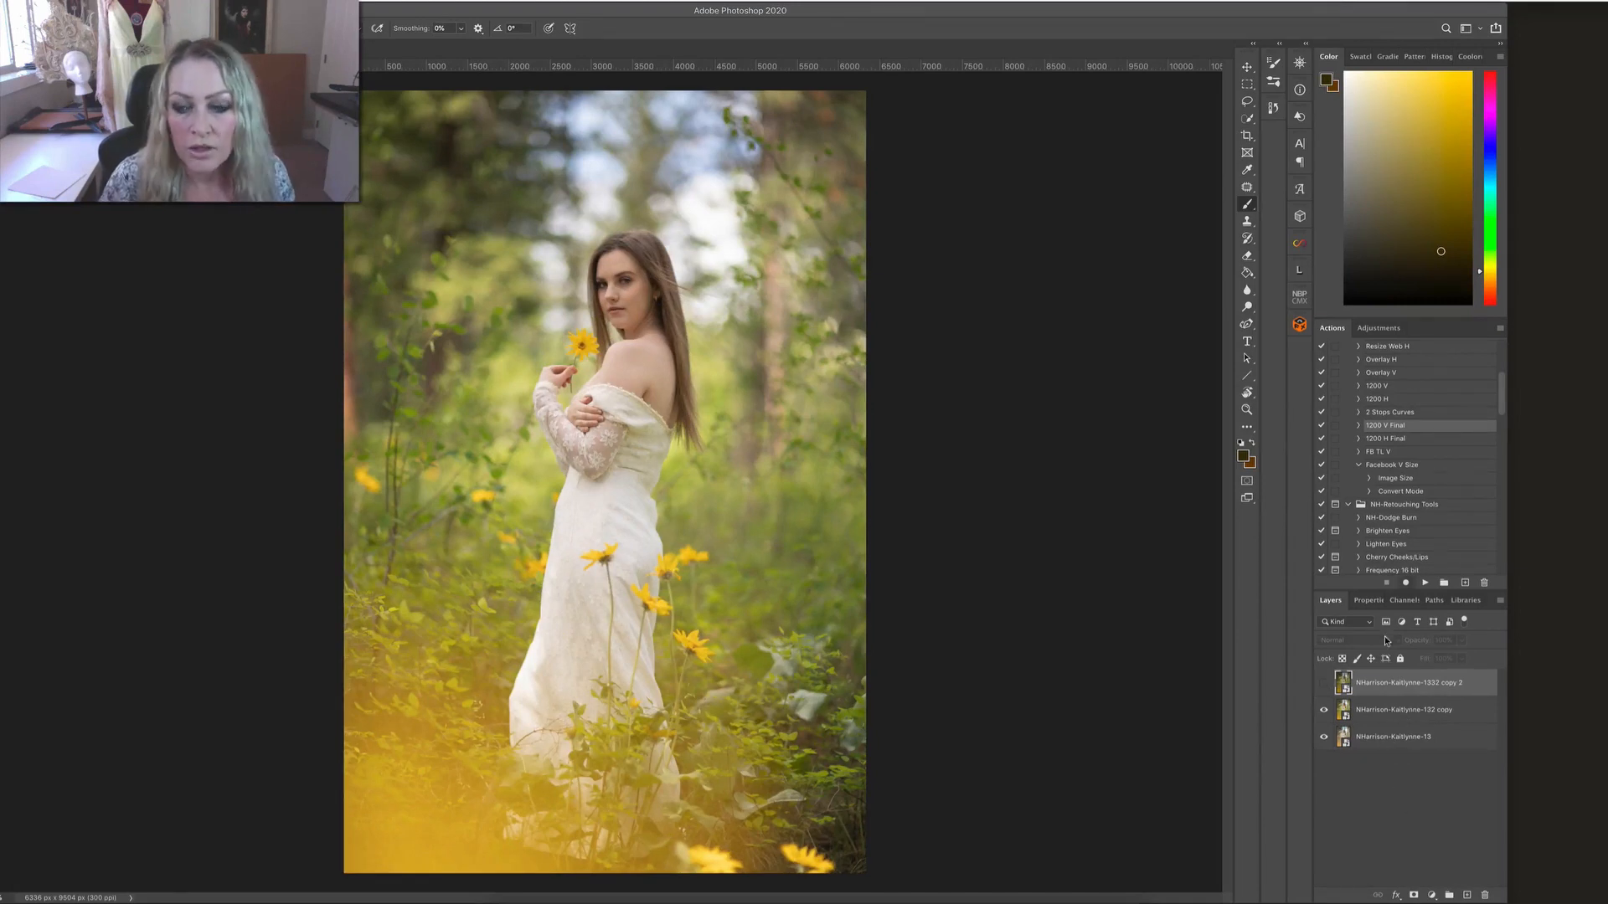
pyautogui.click(1382, 712)
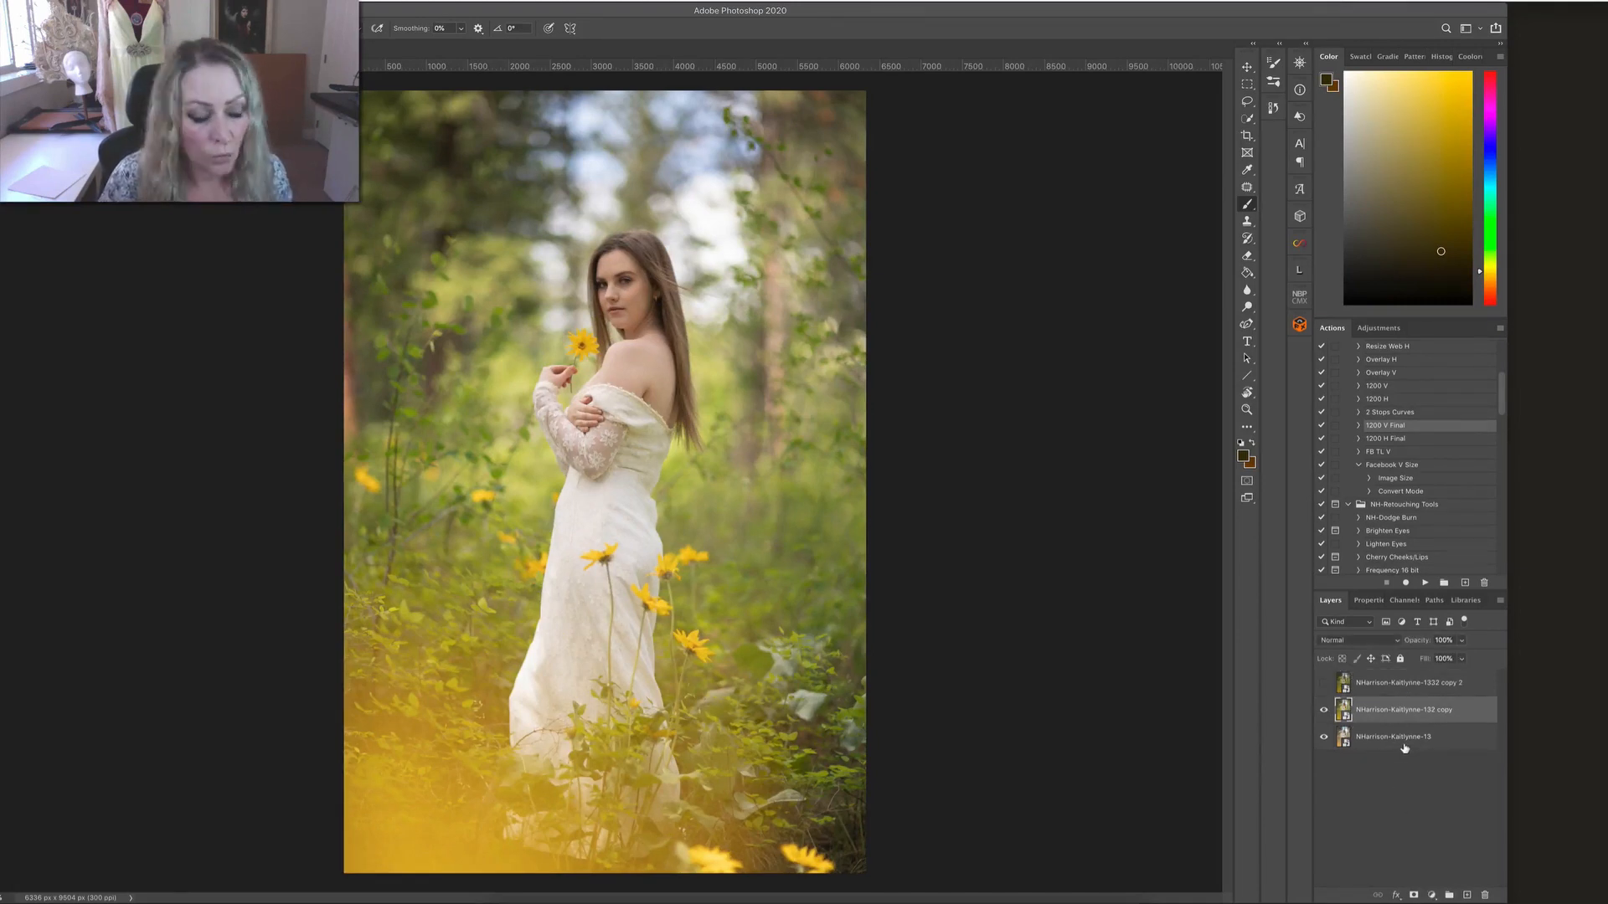
pyautogui.keyDown('alt'); pyautogui.click(1413, 895); pyautogui.keyUp('alt')
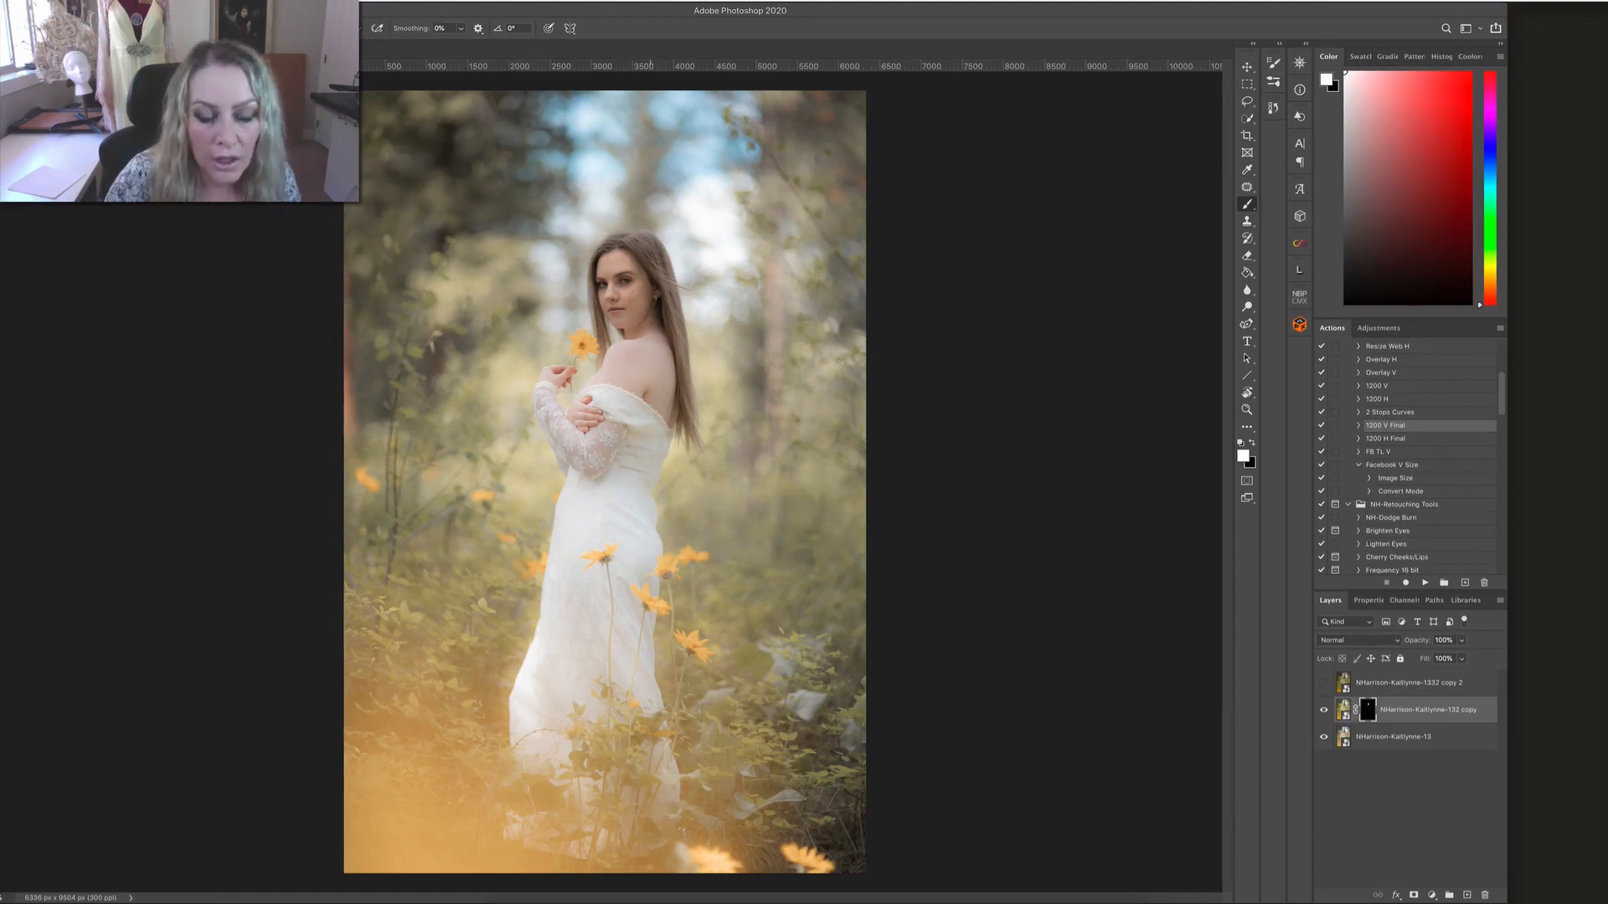
# Step: Paint white on the middle copy's layer mask over the subject's face, shoulder, arm and hands to reveal the skin edit
pyautogui.press('super+plus')
pyautogui.moveTo(643, 194); pyautogui.dragTo(620, 203)
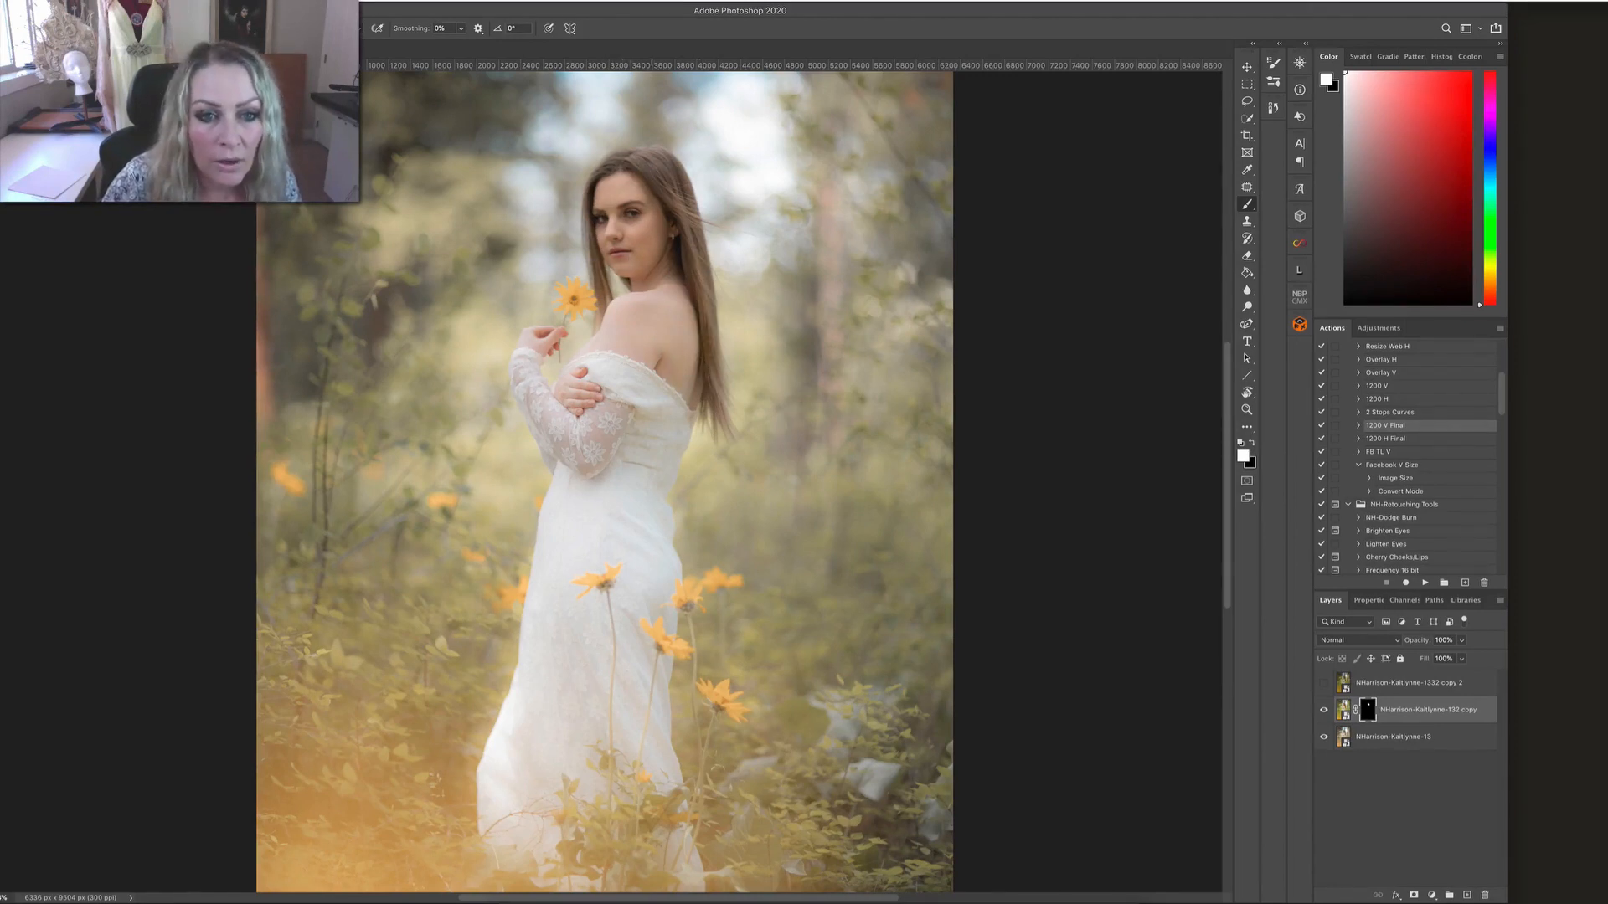
pyautogui.moveTo(642, 325); pyautogui.dragTo(633, 324)
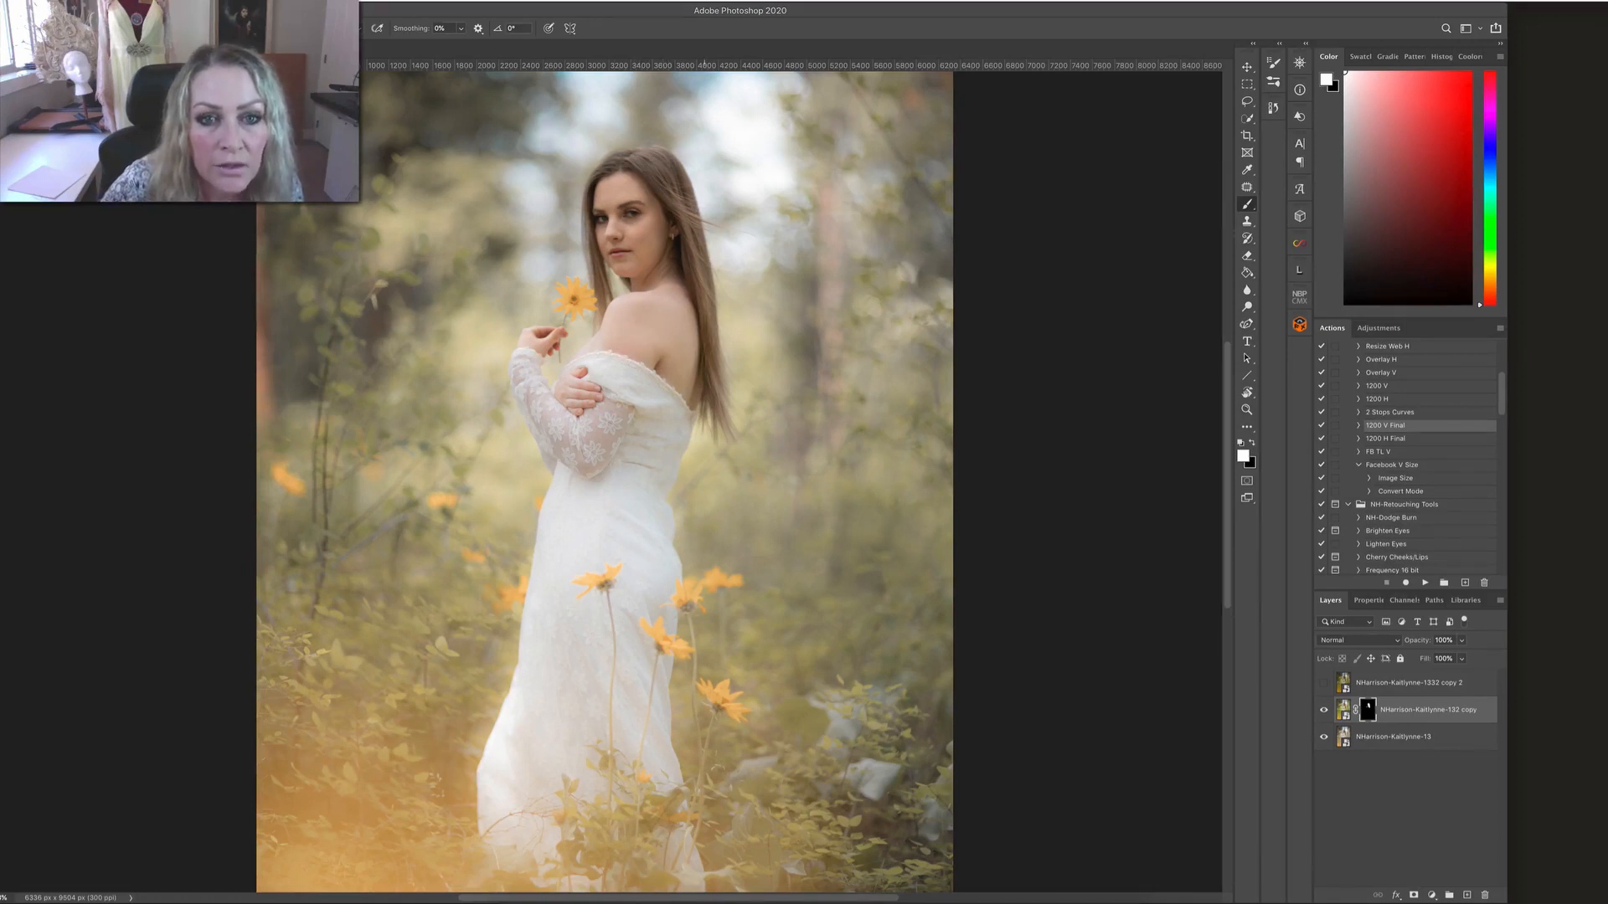
pyautogui.press('x')
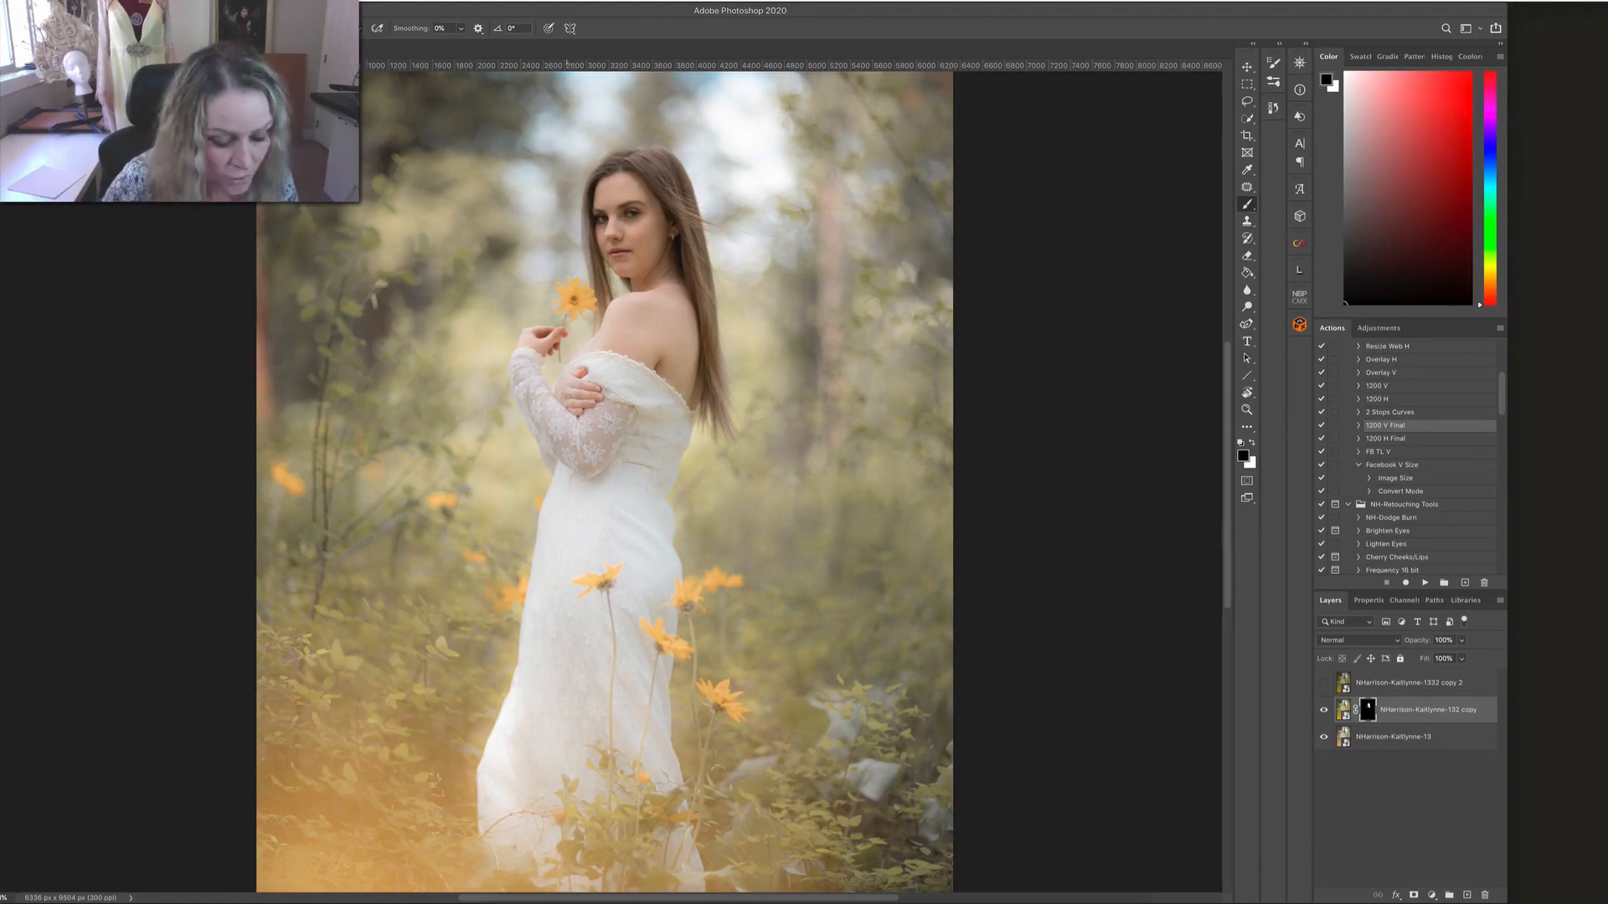
pyautogui.press('x')
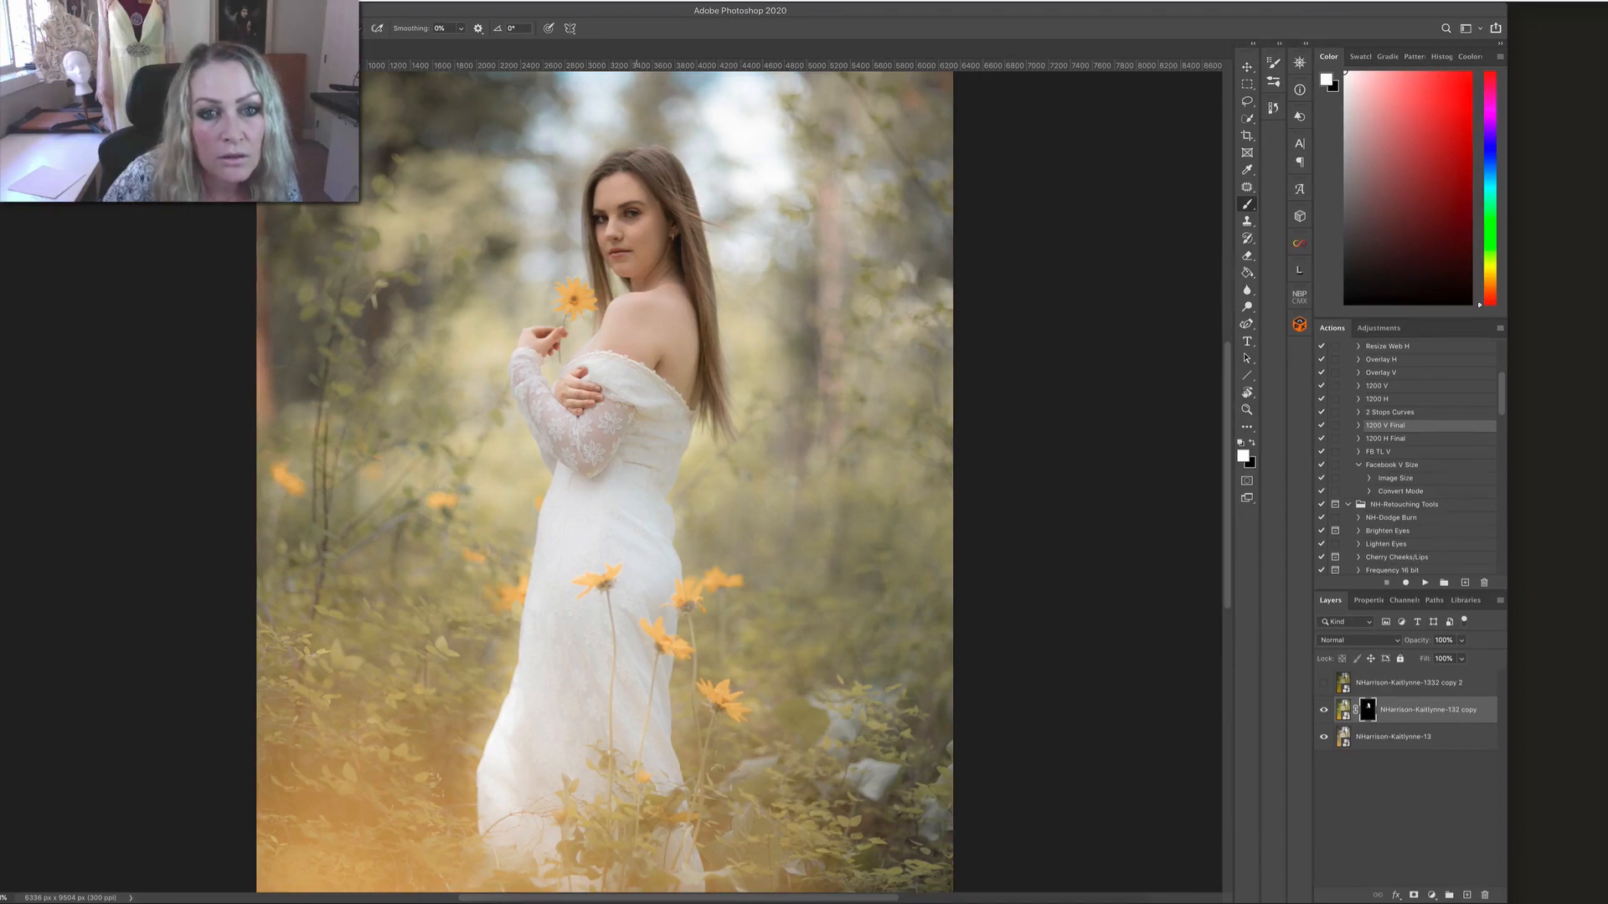
pyautogui.moveTo(660, 325); pyautogui.dragTo(600, 345)
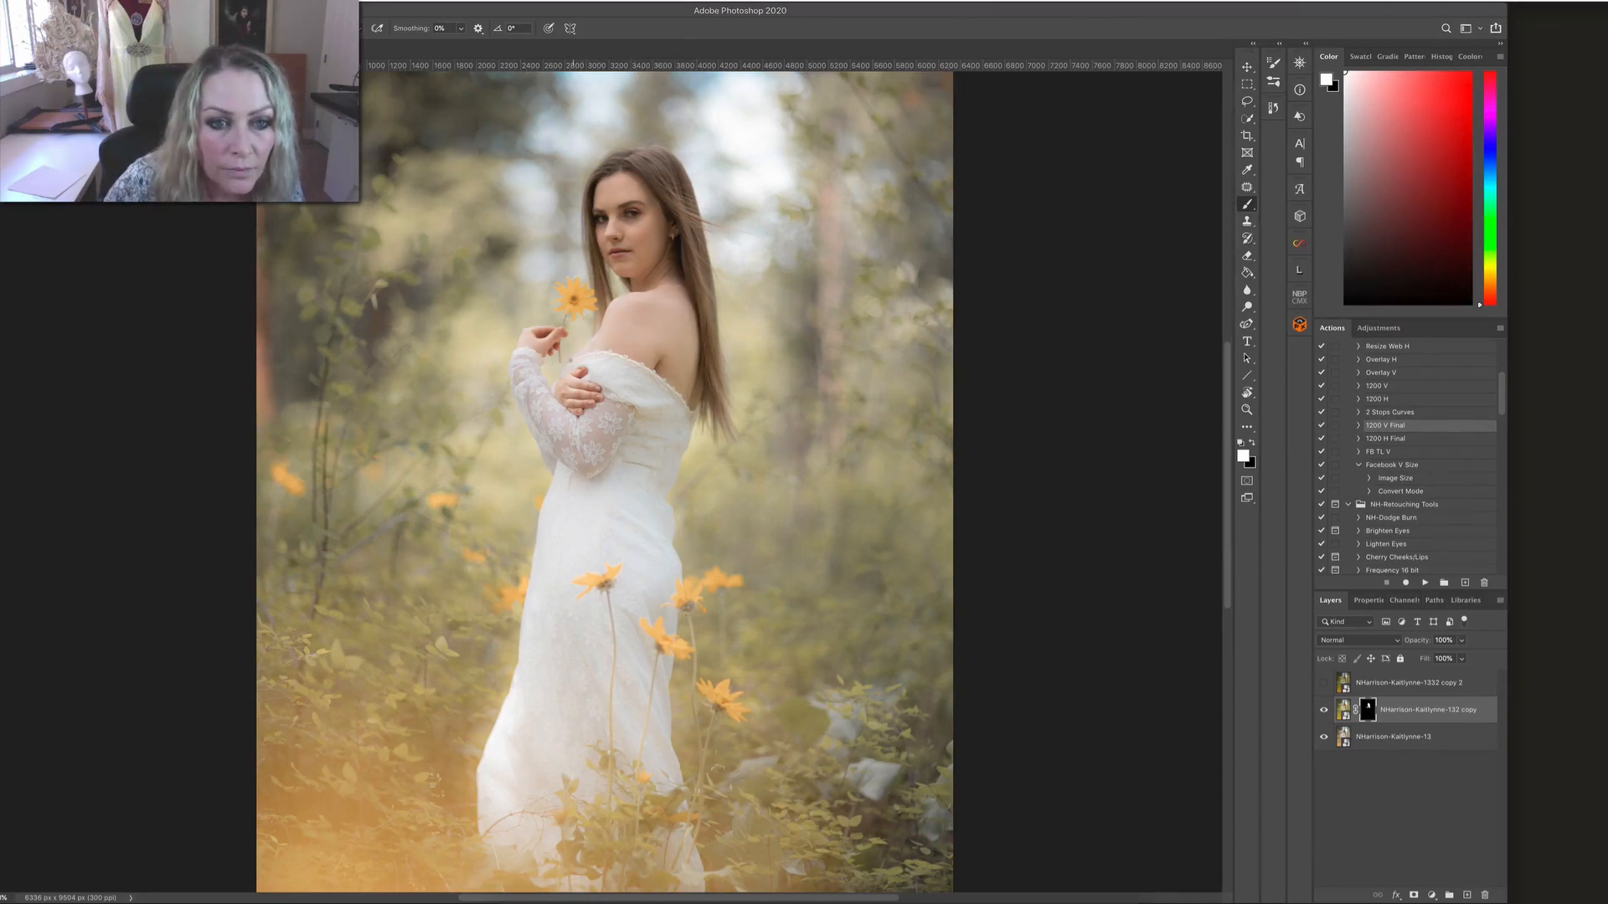
pyautogui.press('x')
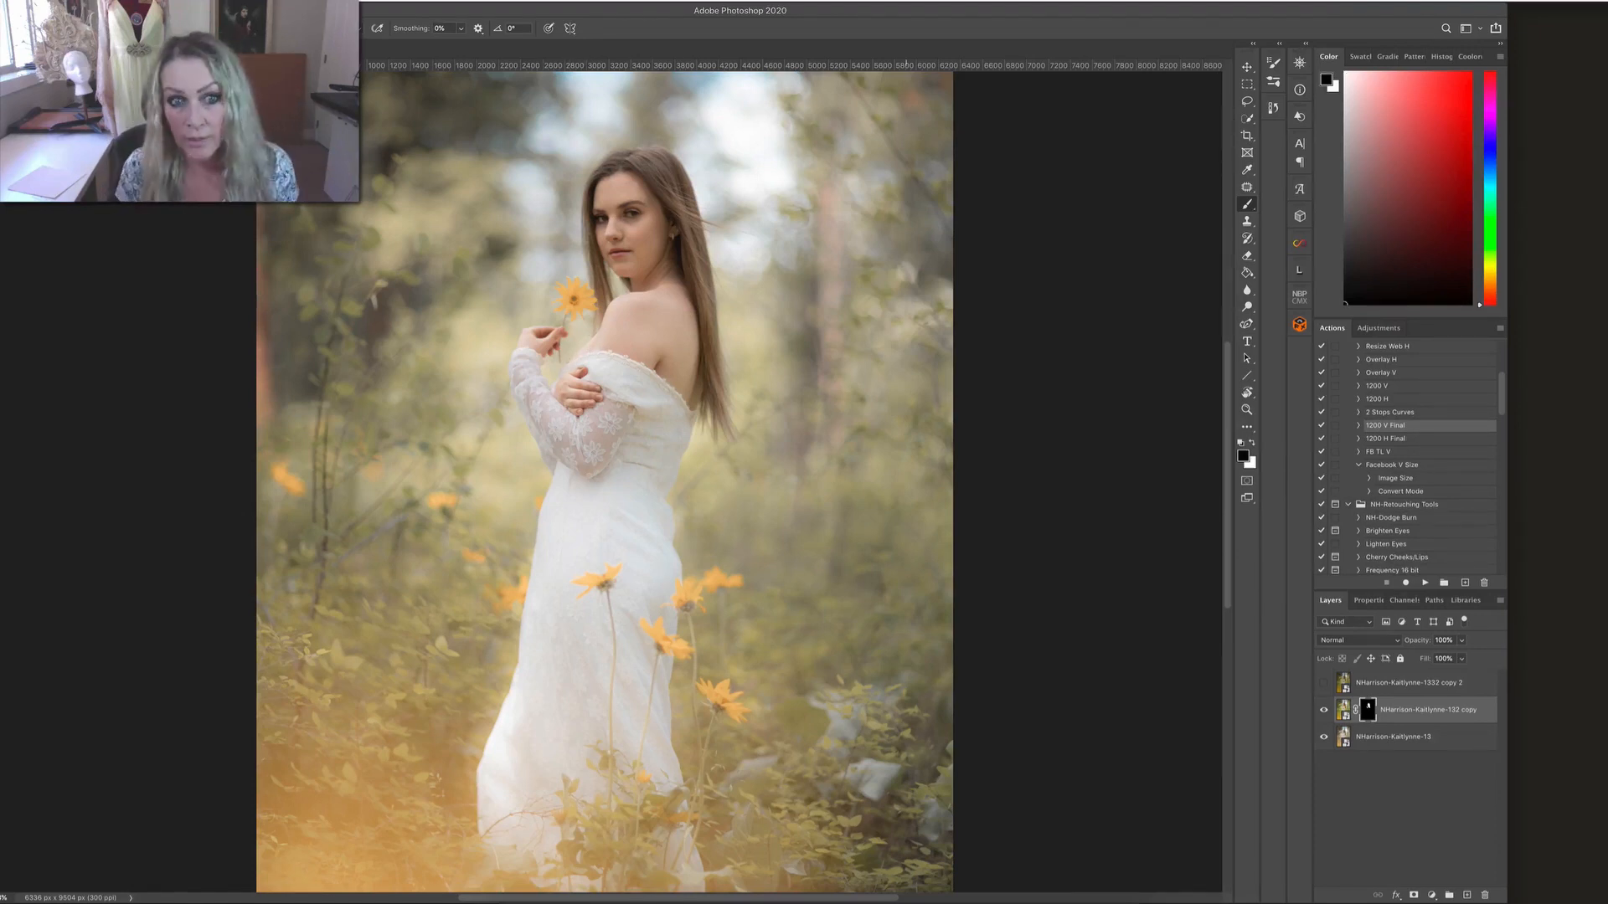
# Step: Display the mask overlay and refine the middle copy's mask in black and white along the hair, dress neckline and hands
pyautogui.press('\\')
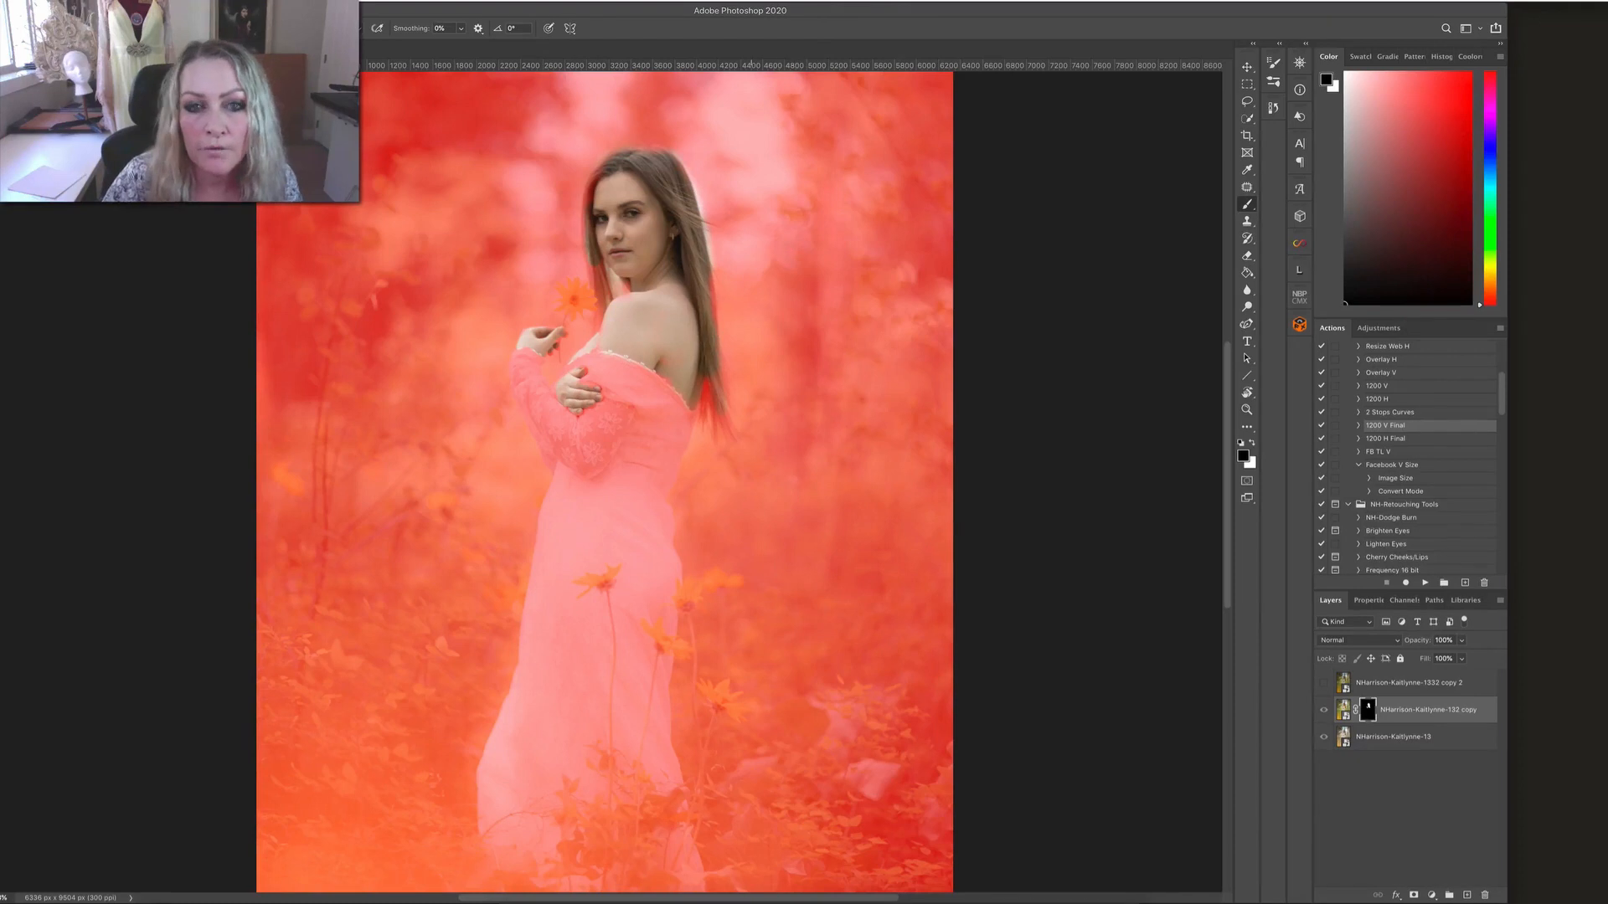
pyautogui.press('x')
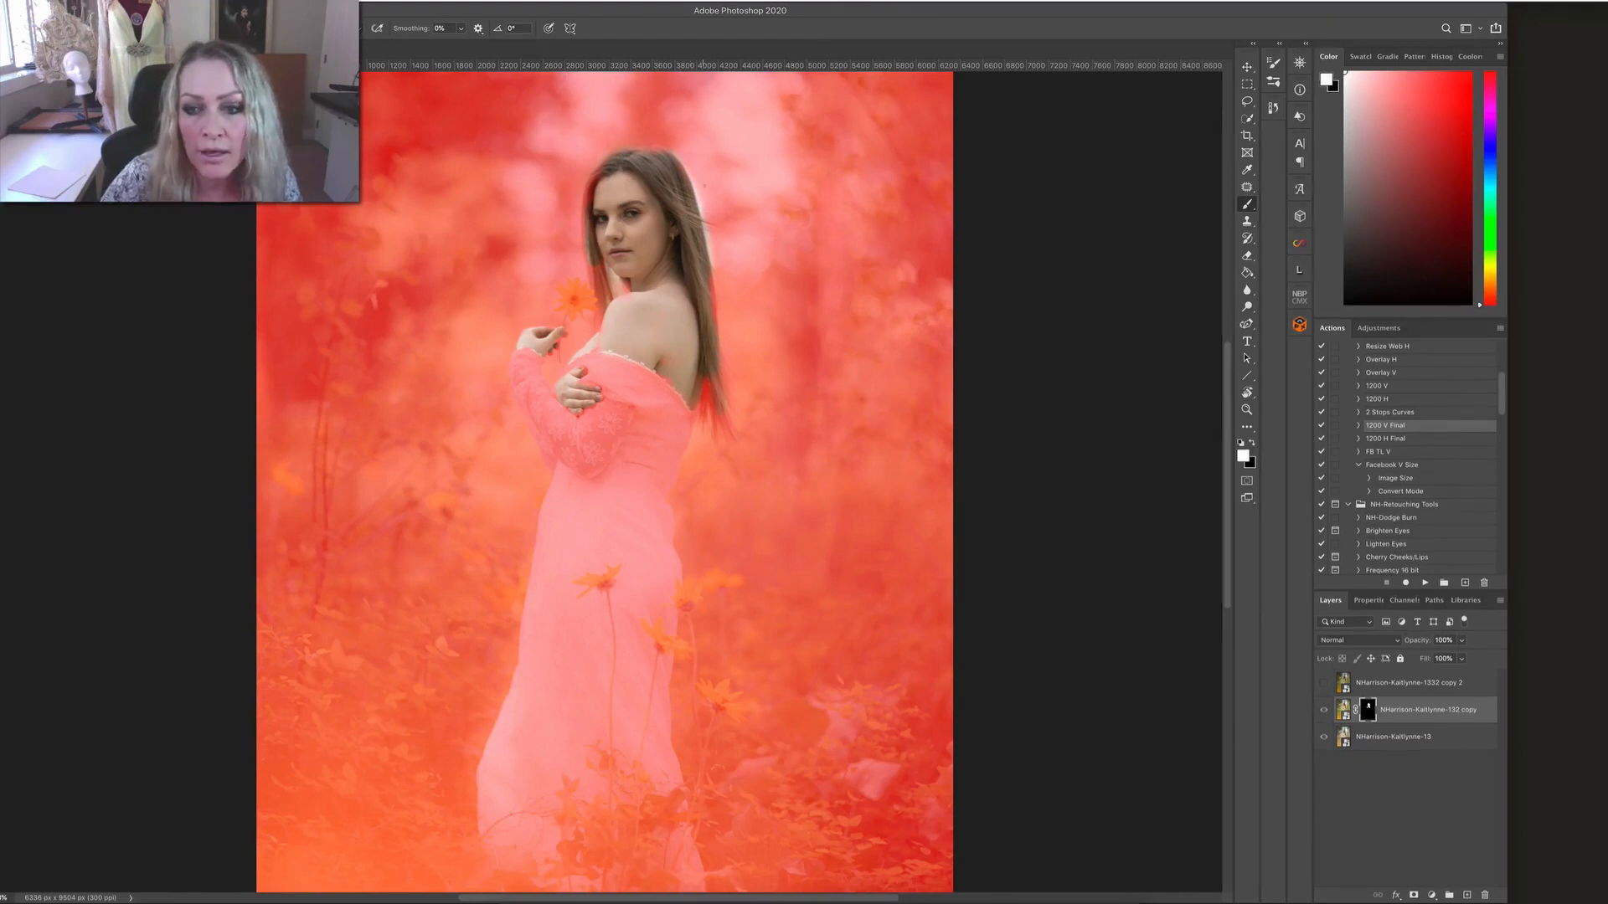
pyautogui.press('x')
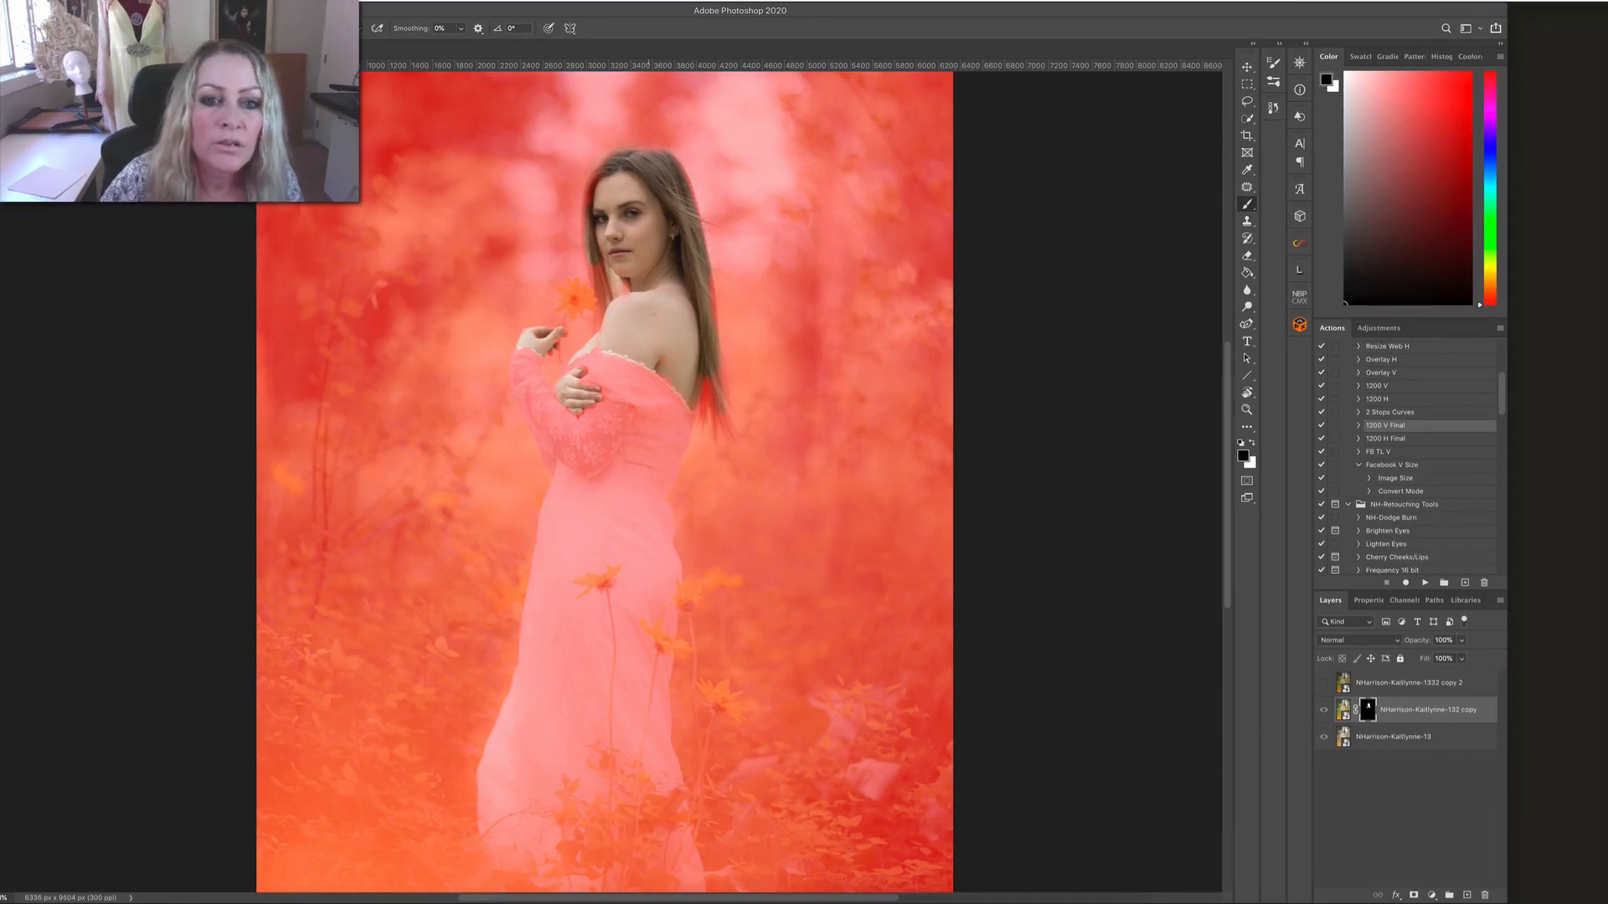
pyautogui.press('x')
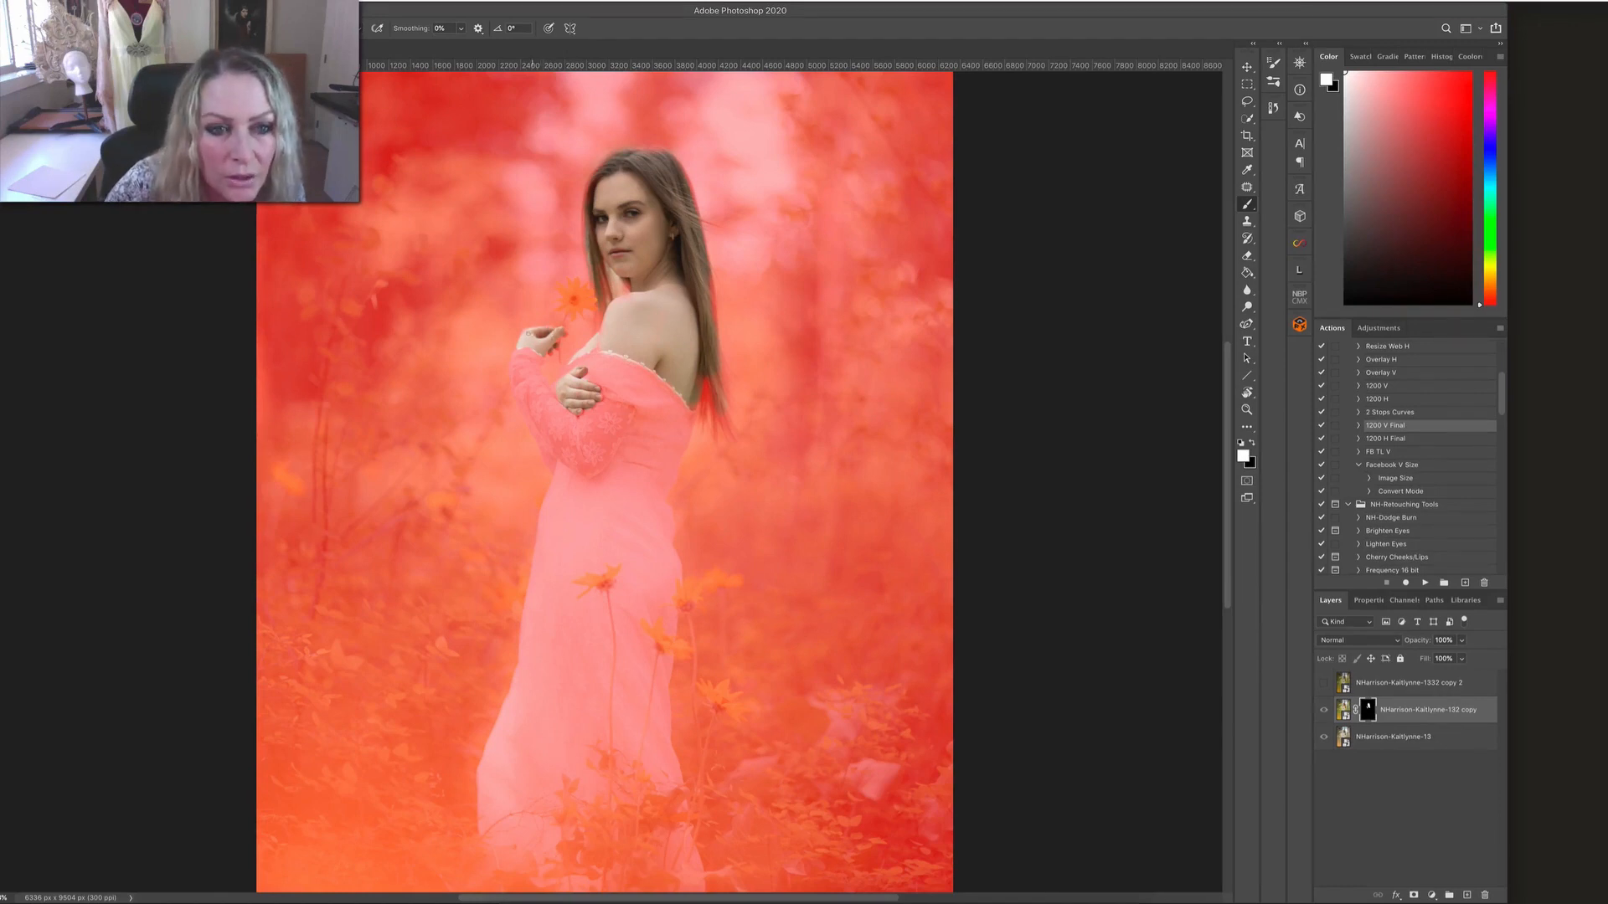
pyautogui.press('x')
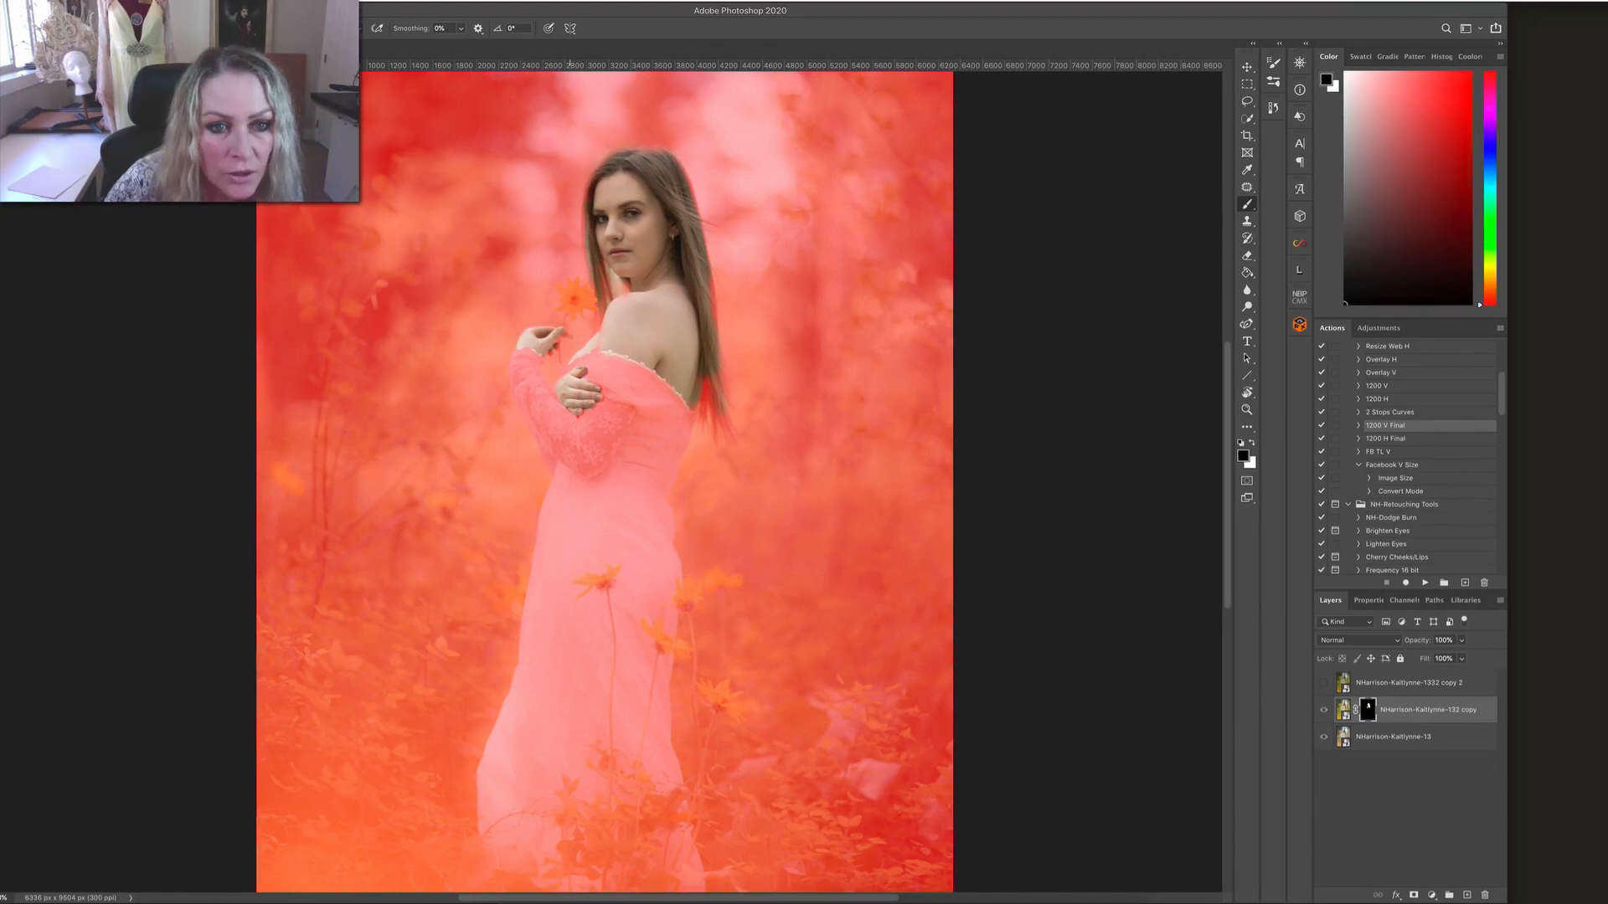
pyautogui.press('x')
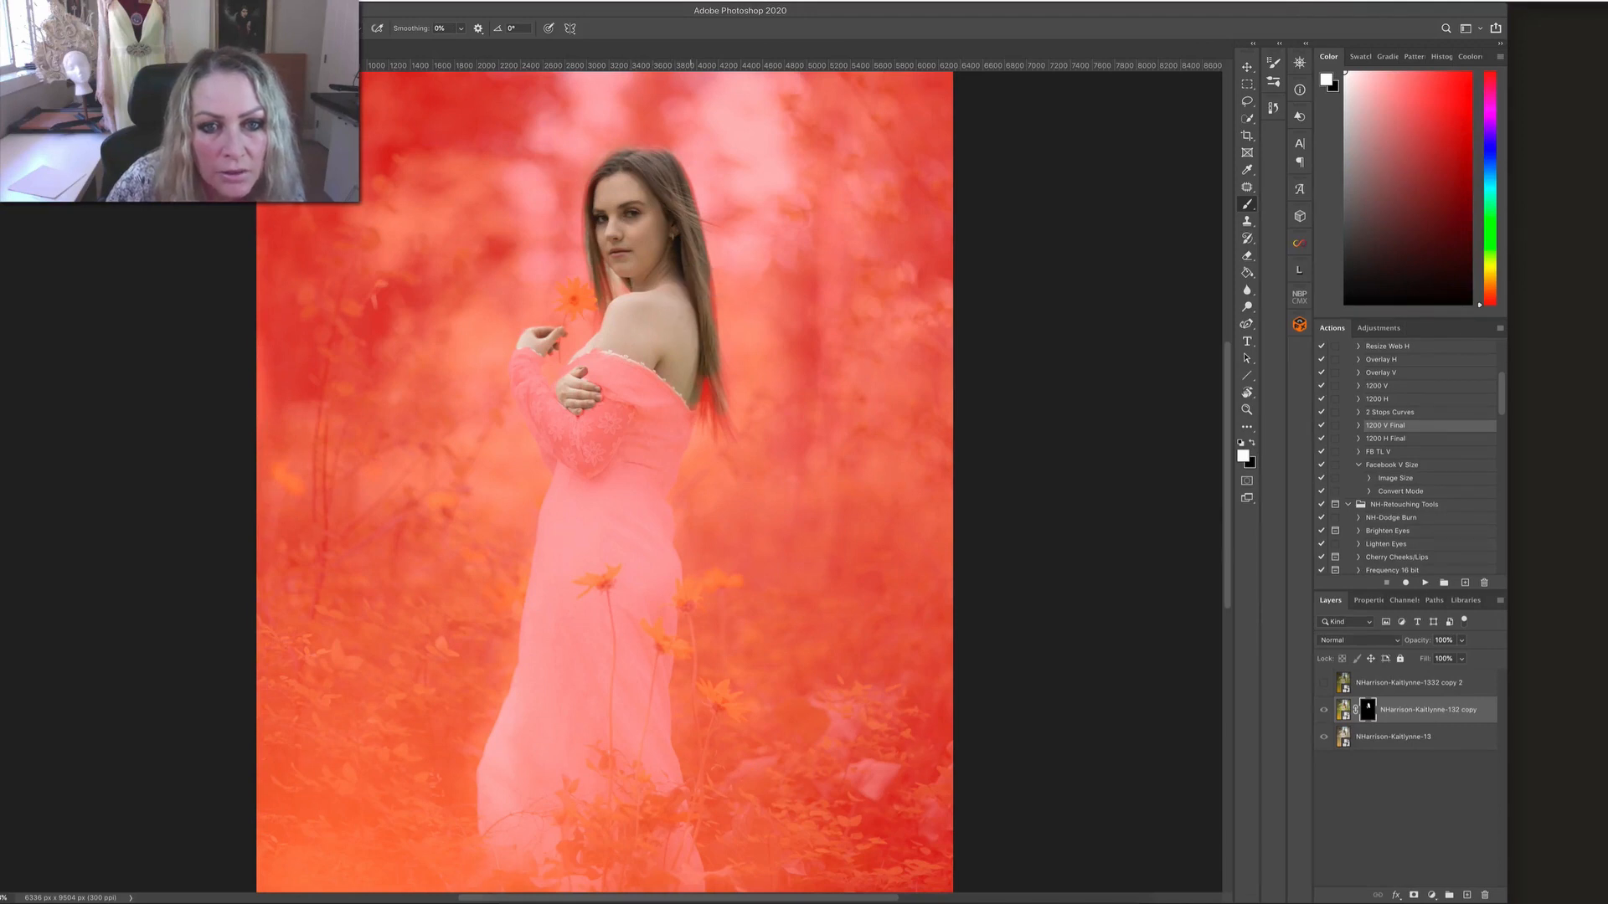
pyautogui.moveTo(675, 362); pyautogui.dragTo(683, 362)
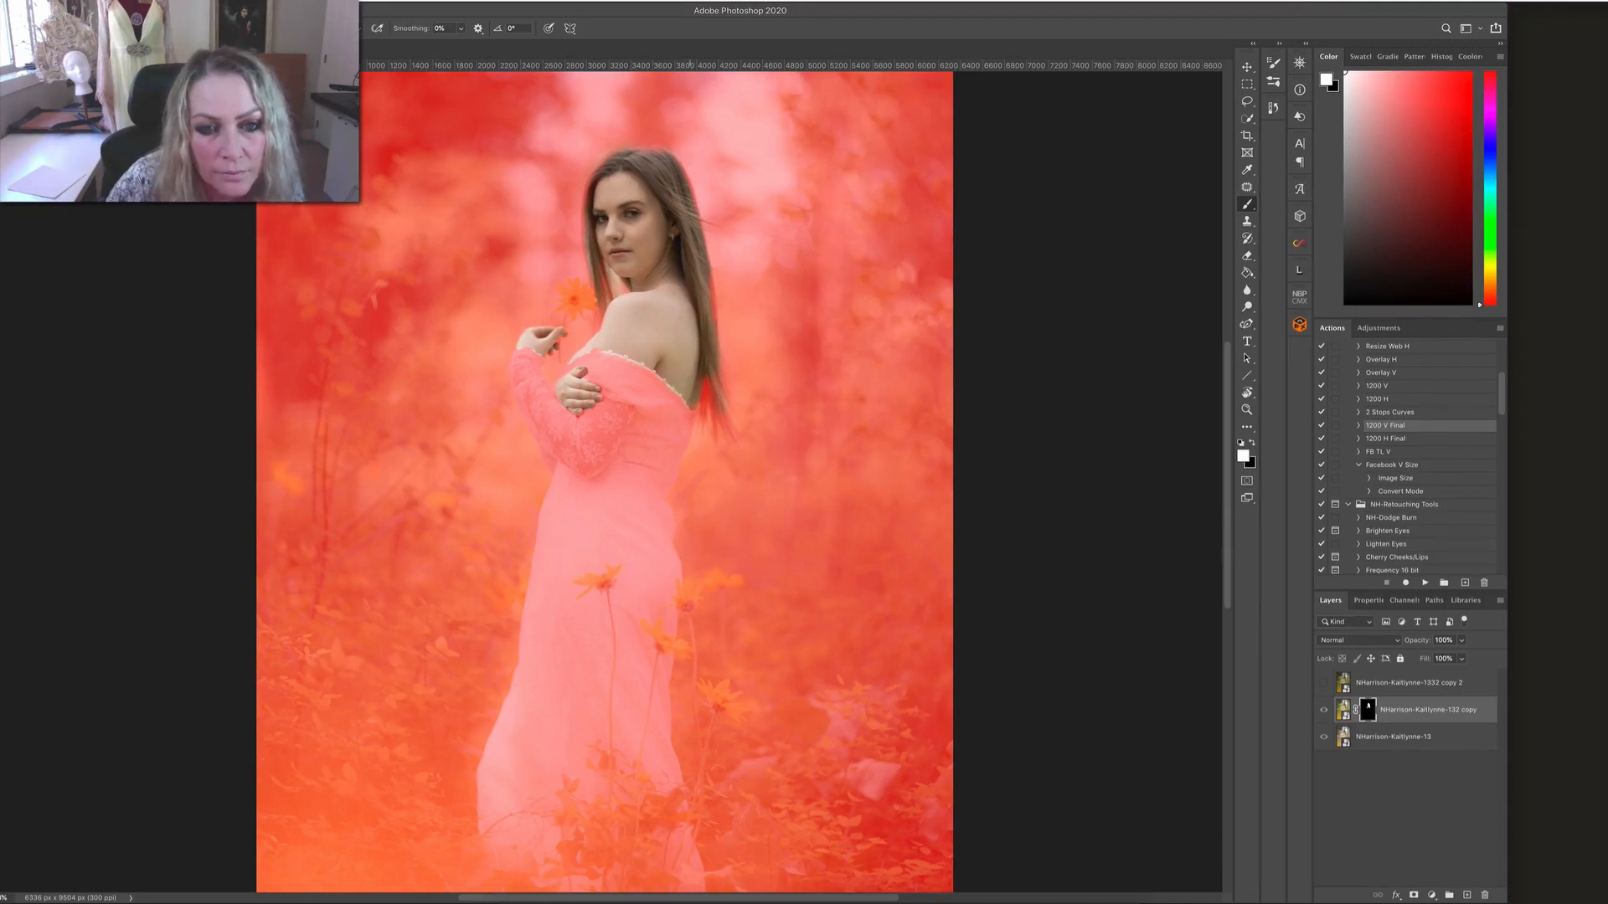
pyautogui.moveTo(665, 252); pyautogui.dragTo(619, 206)
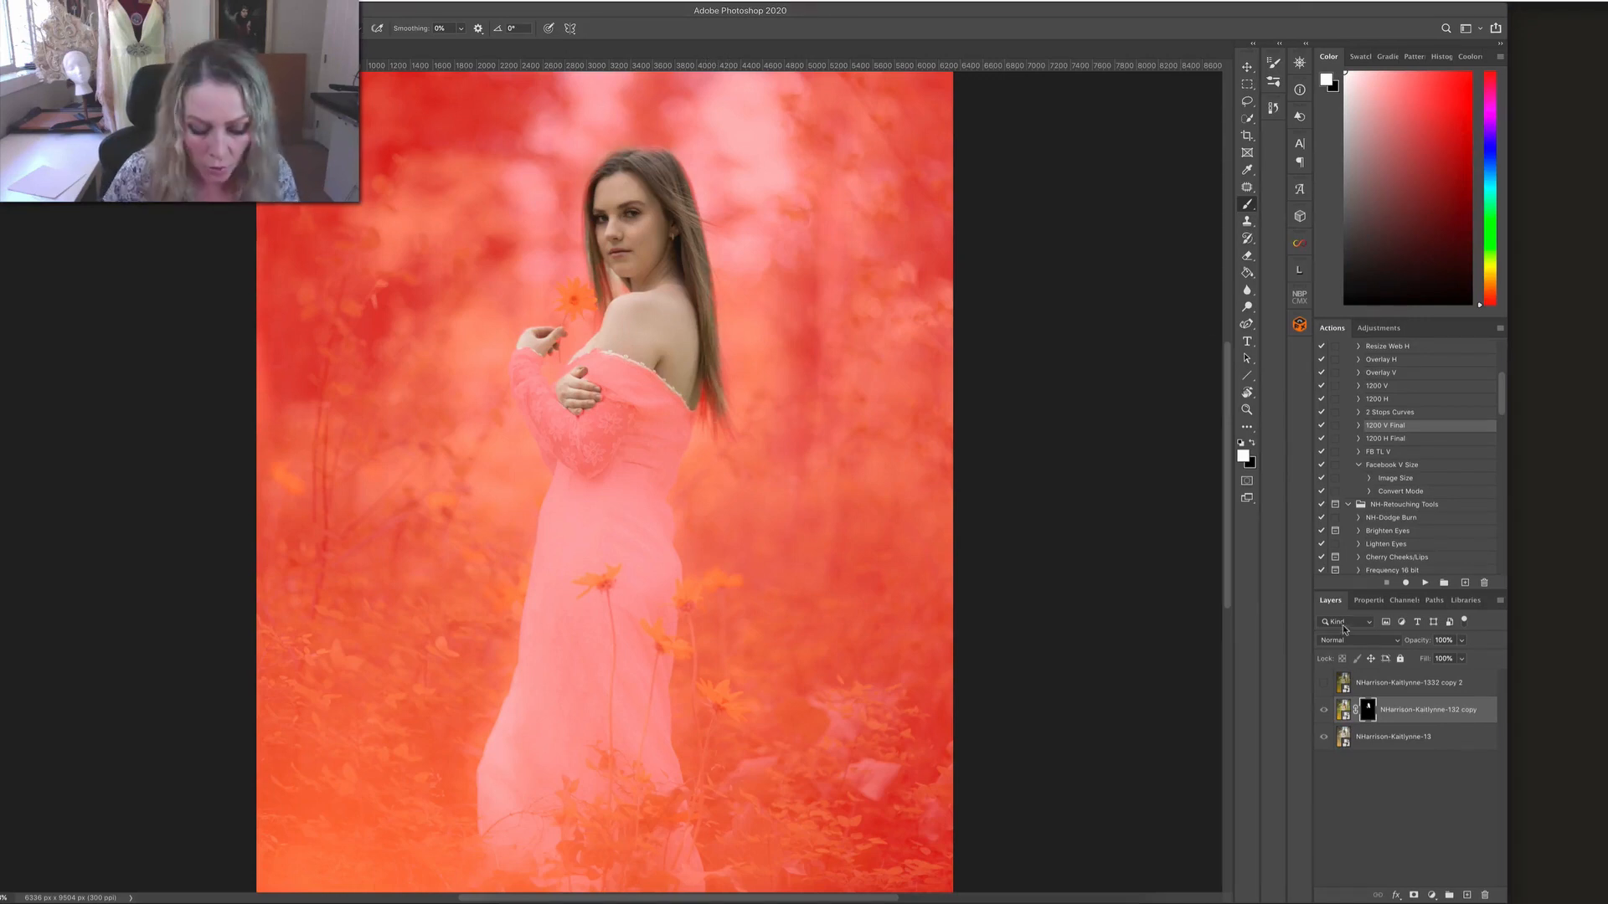
pyautogui.press('\\')
pyautogui.press('x')
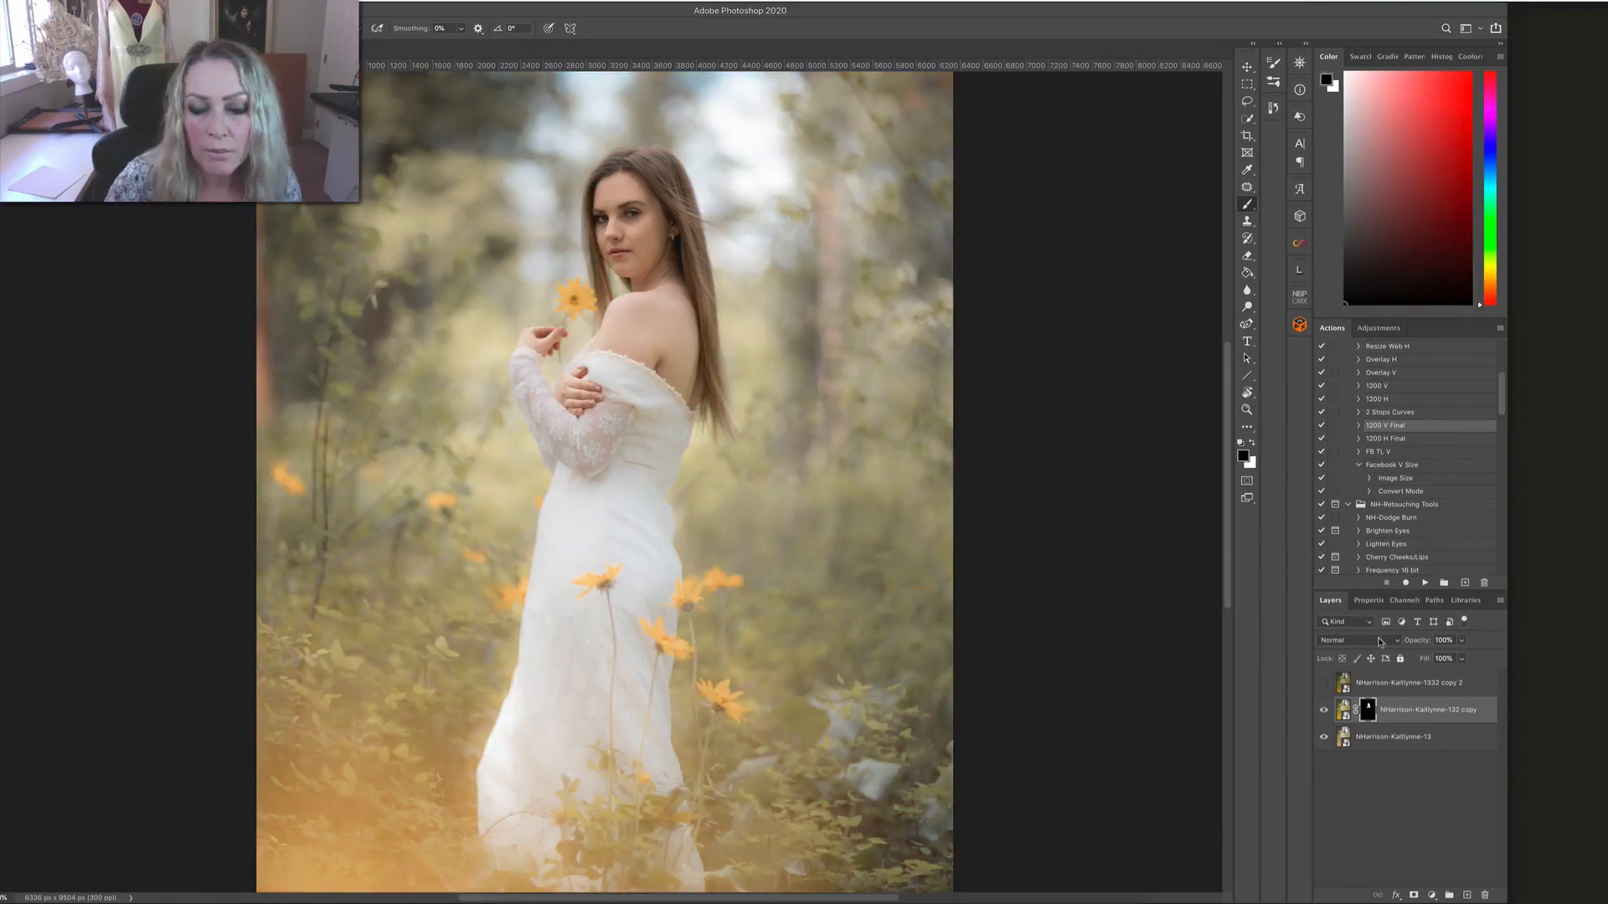
# Step: Compare the image with and without the middle copy, and soften its layer mask with a feather of a few pixels
pyautogui.click(1323, 711)
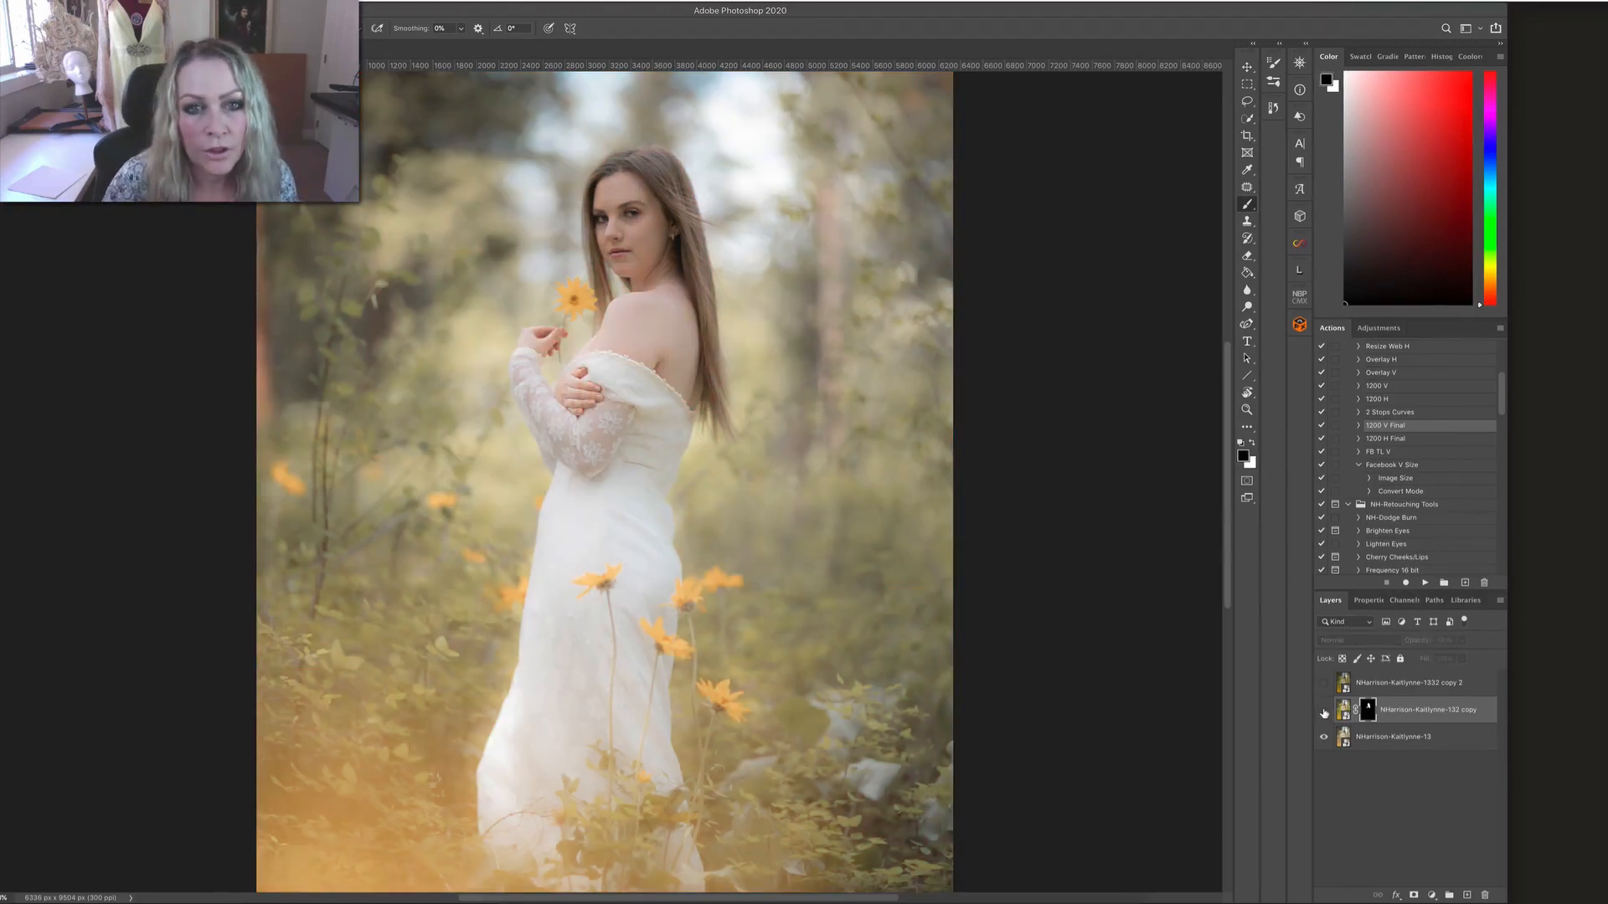
pyautogui.click(1323, 711)
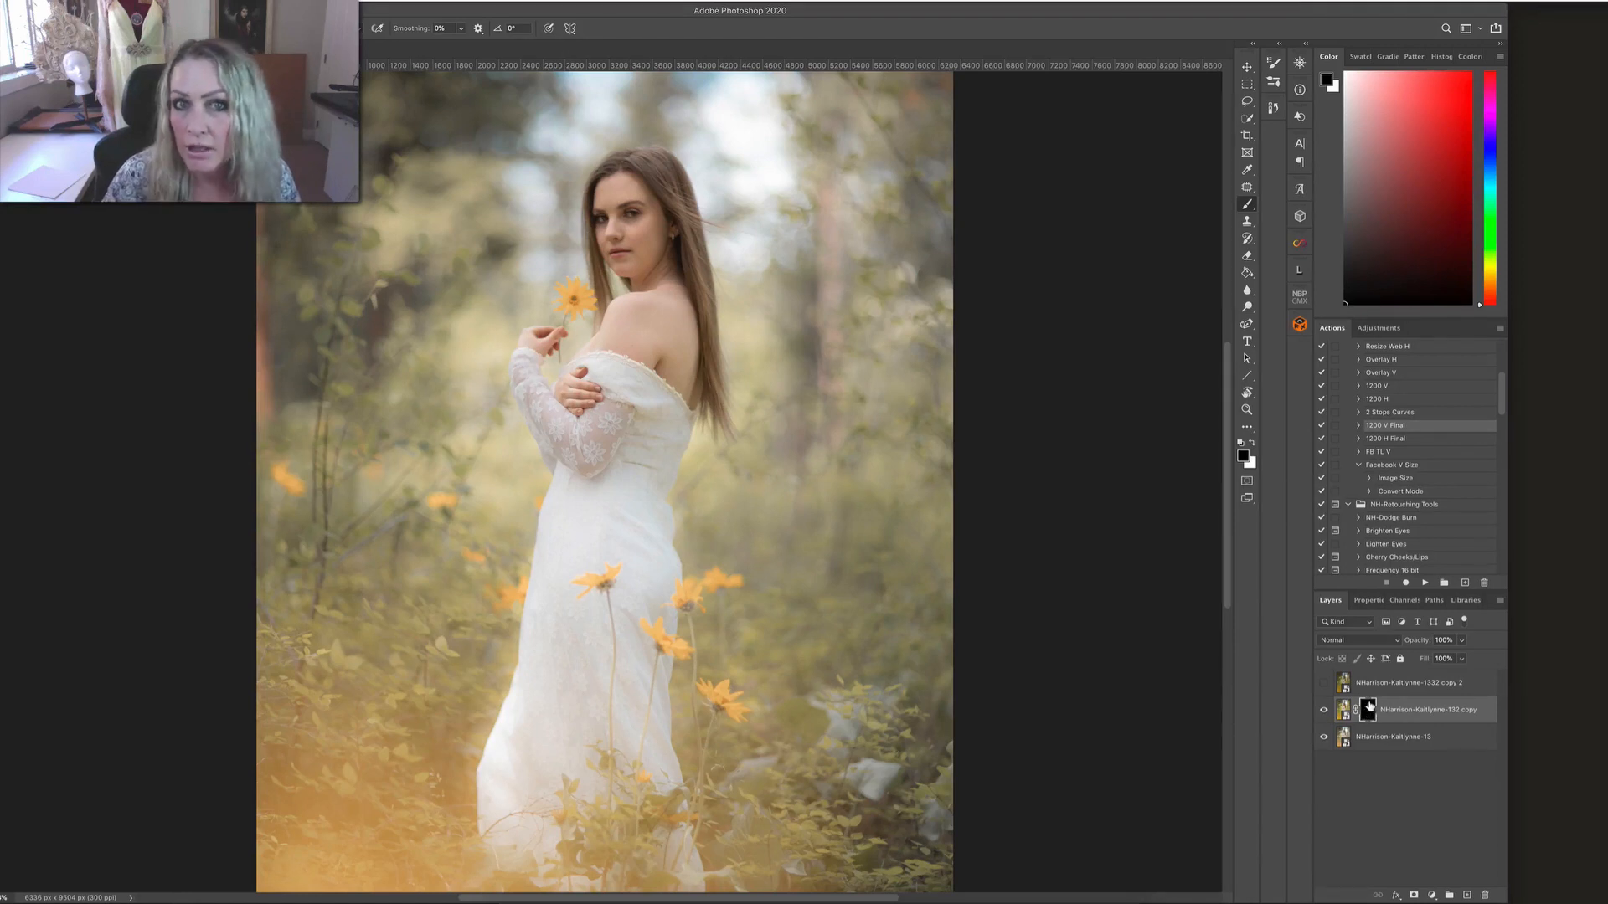
pyautogui.click(1367, 600)
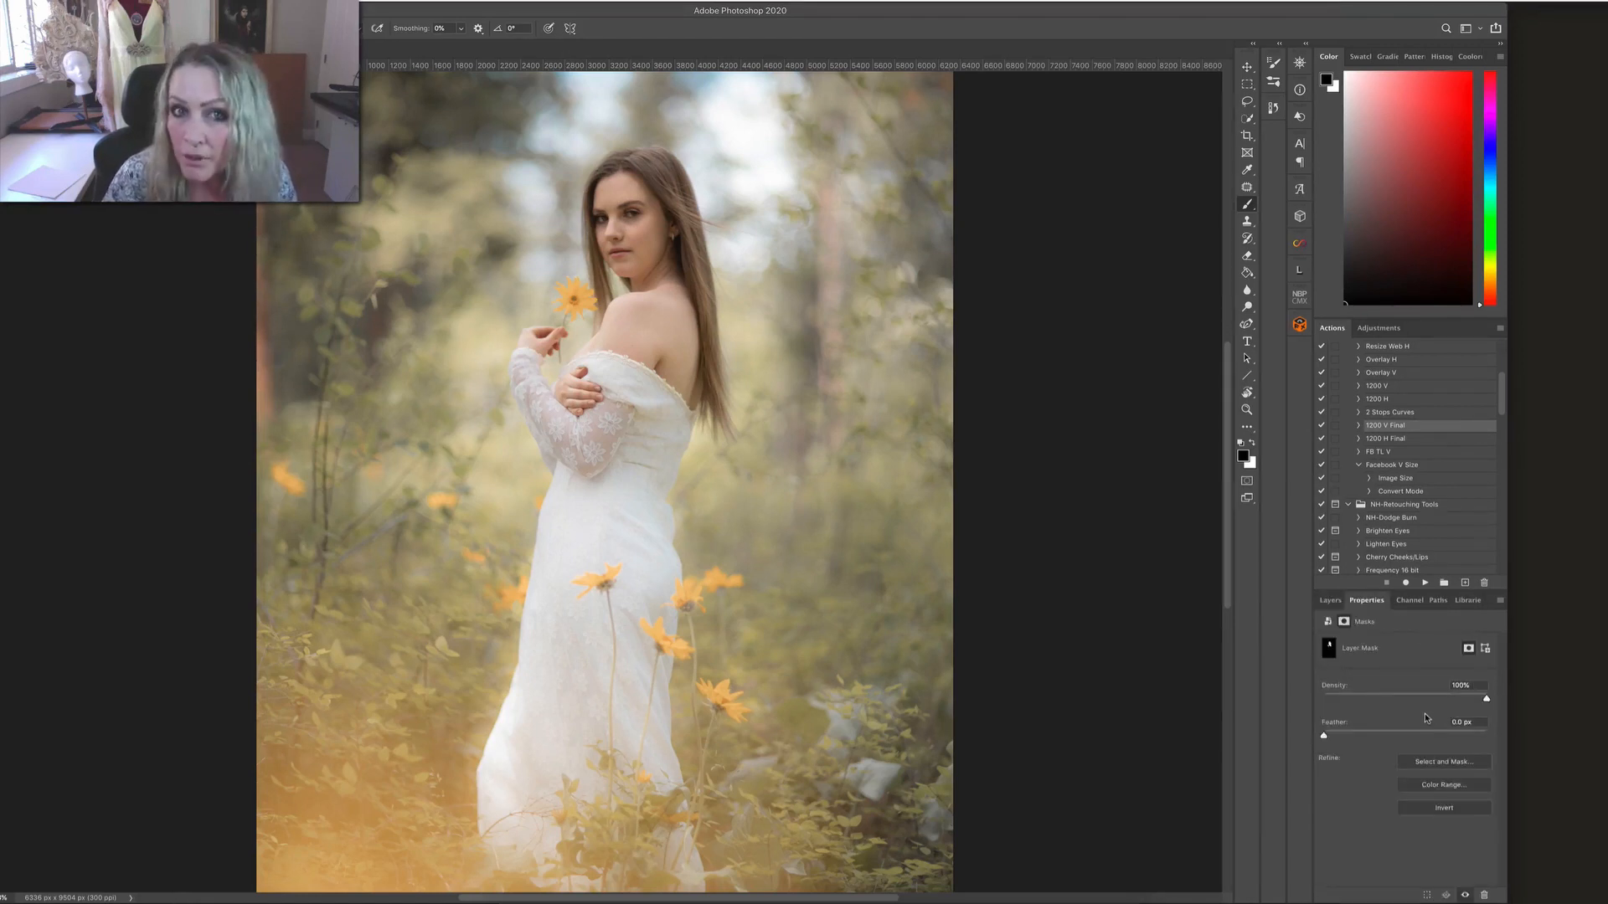
pyautogui.moveTo(1324, 735); pyautogui.dragTo(1348, 737)
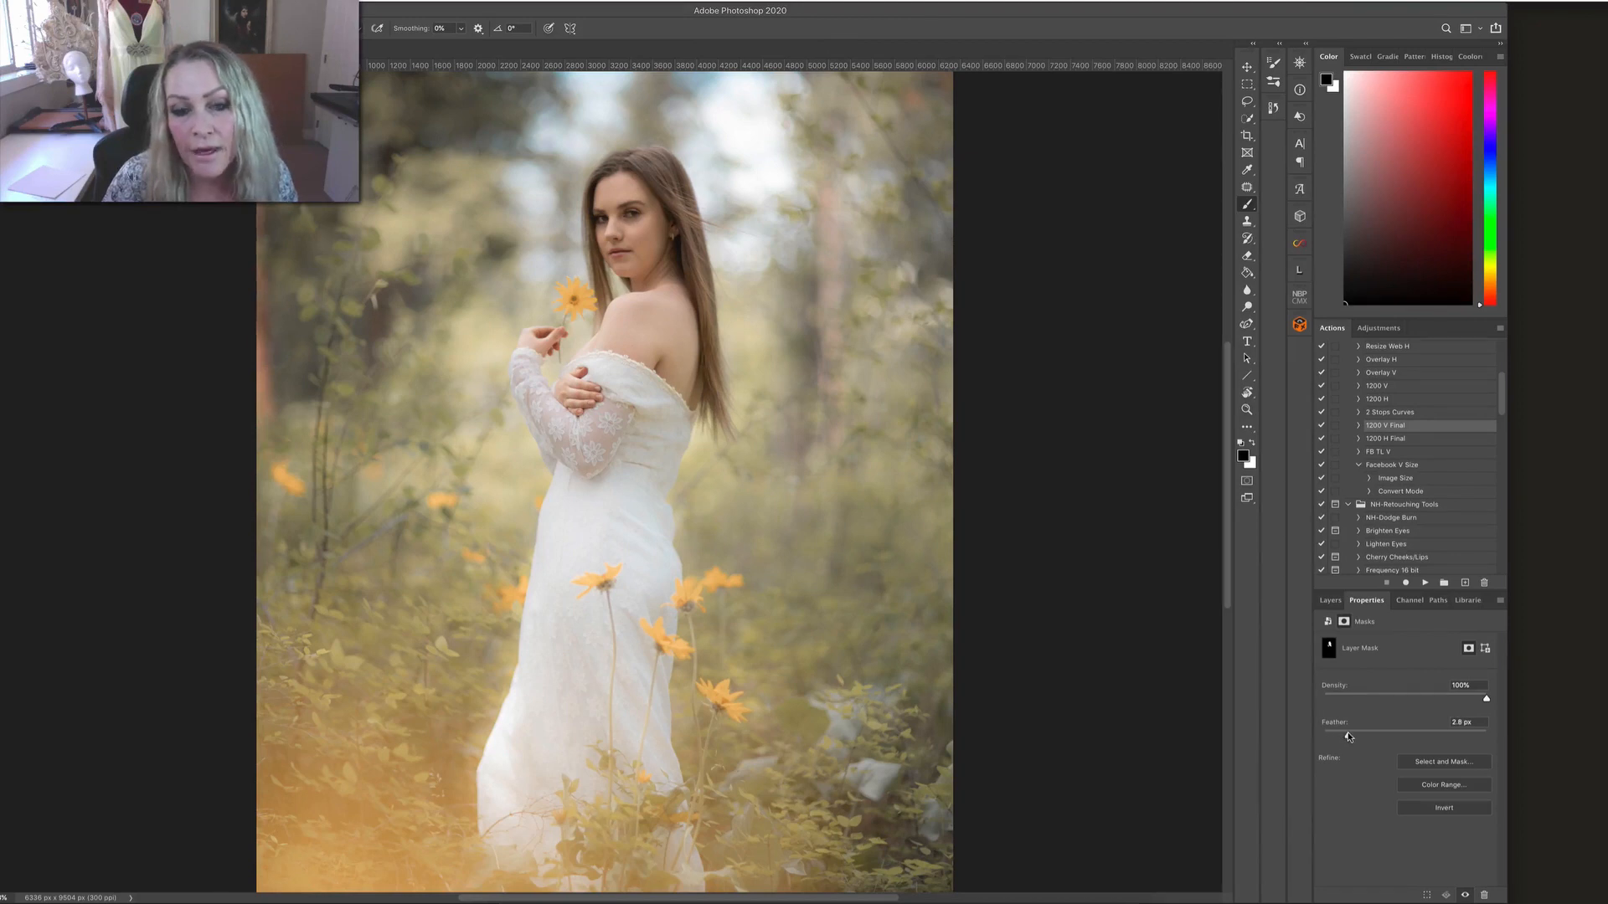
pyautogui.click(1331, 600)
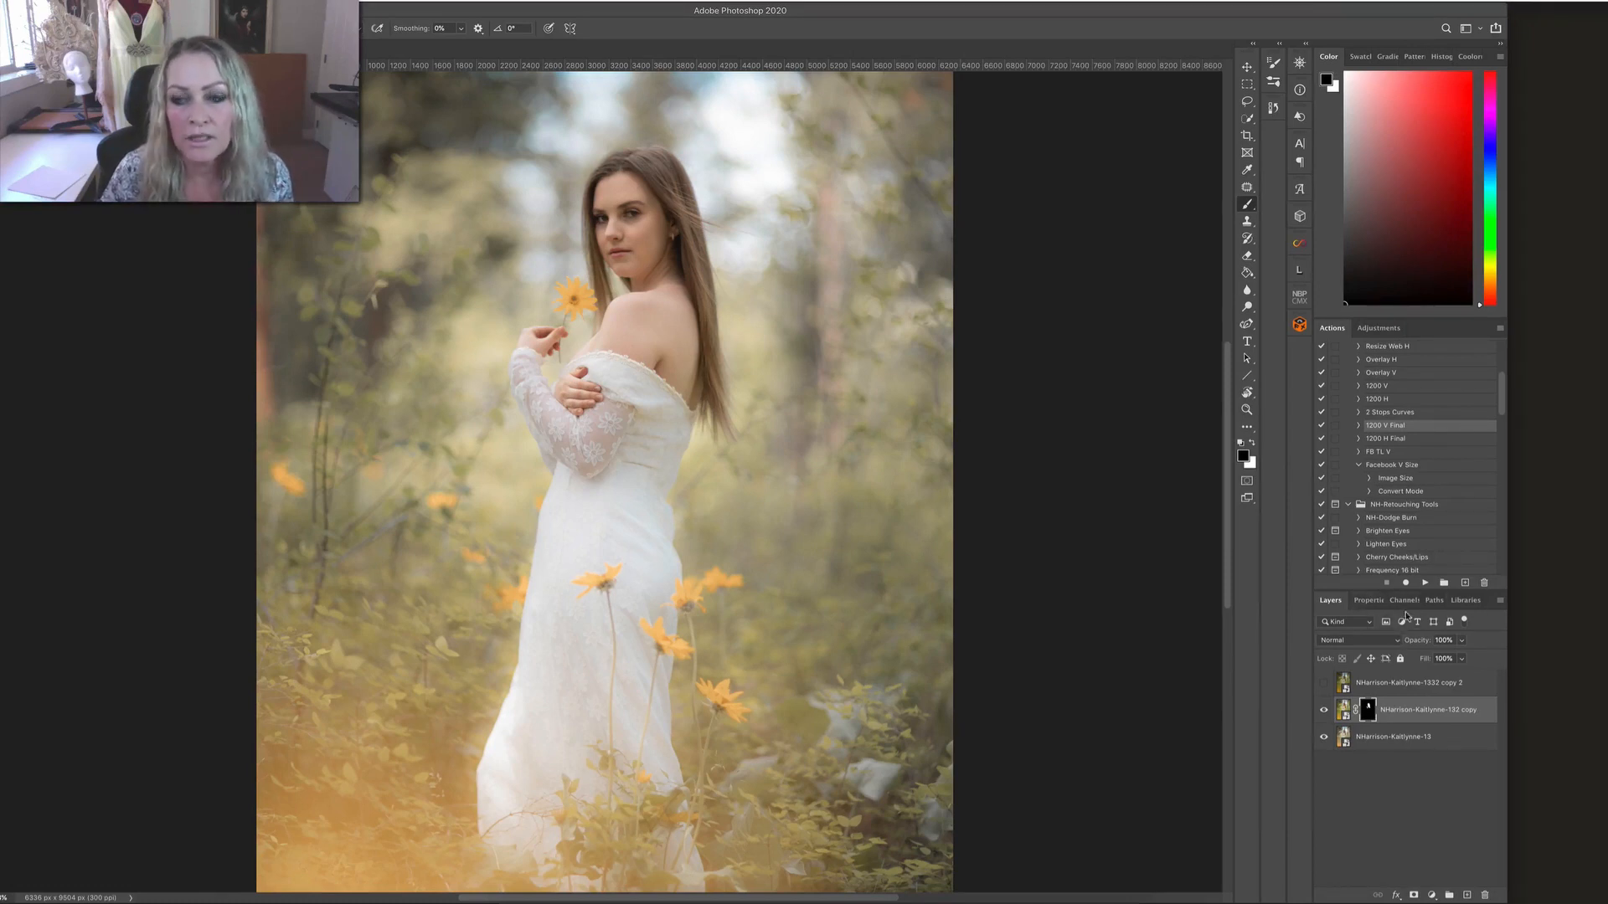
pyautogui.click(1368, 601)
pyautogui.click(1330, 600)
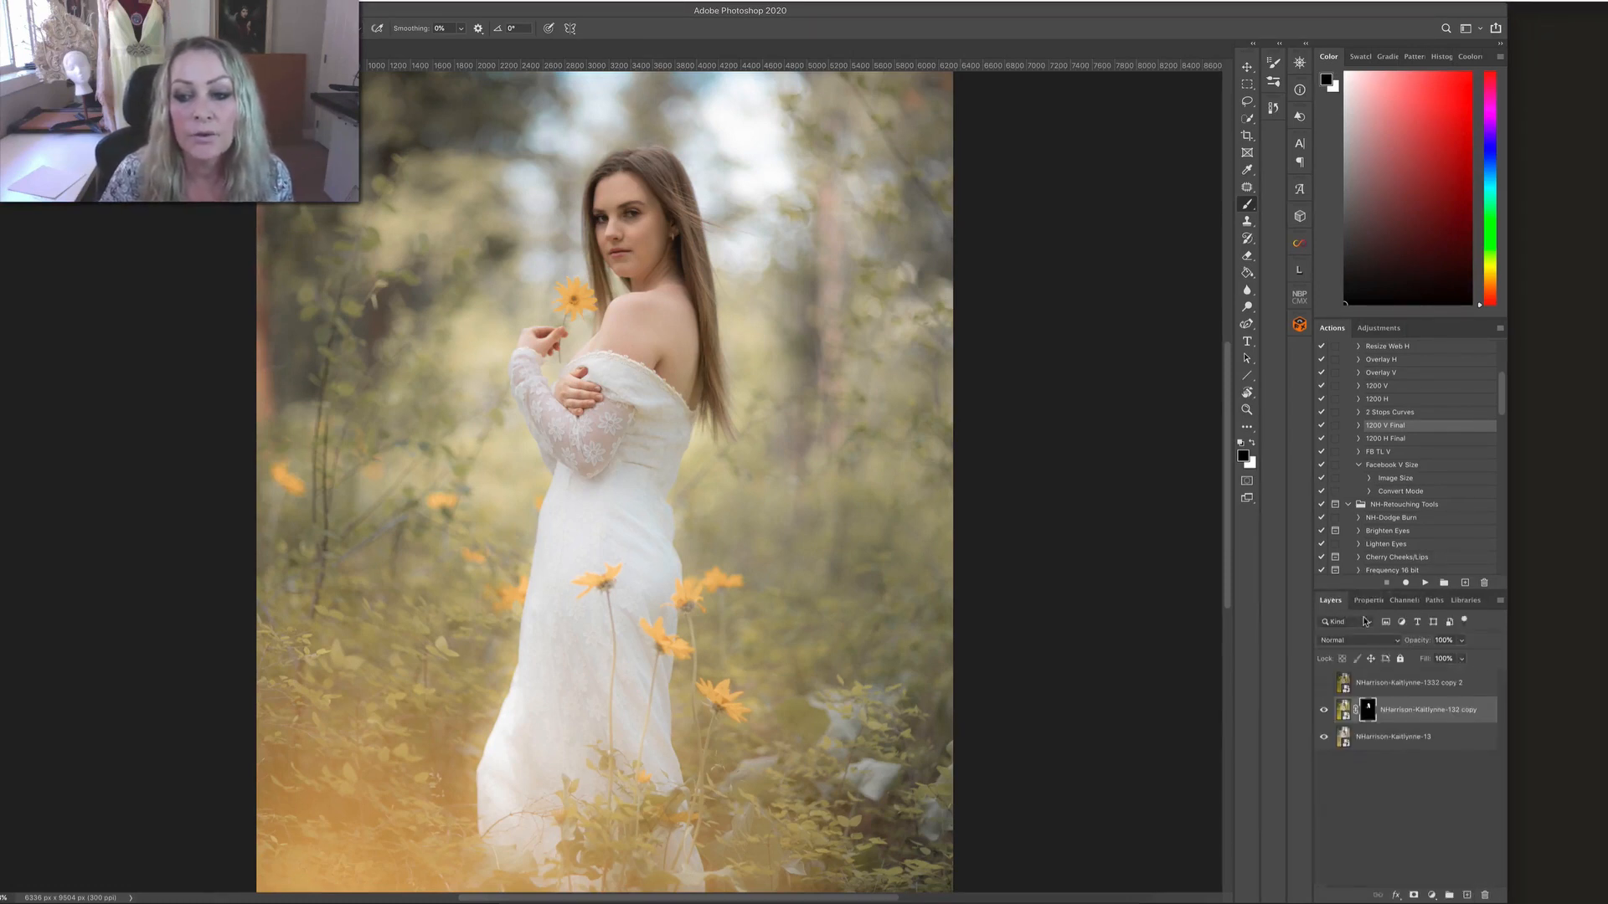
pyautogui.click(382, 1)
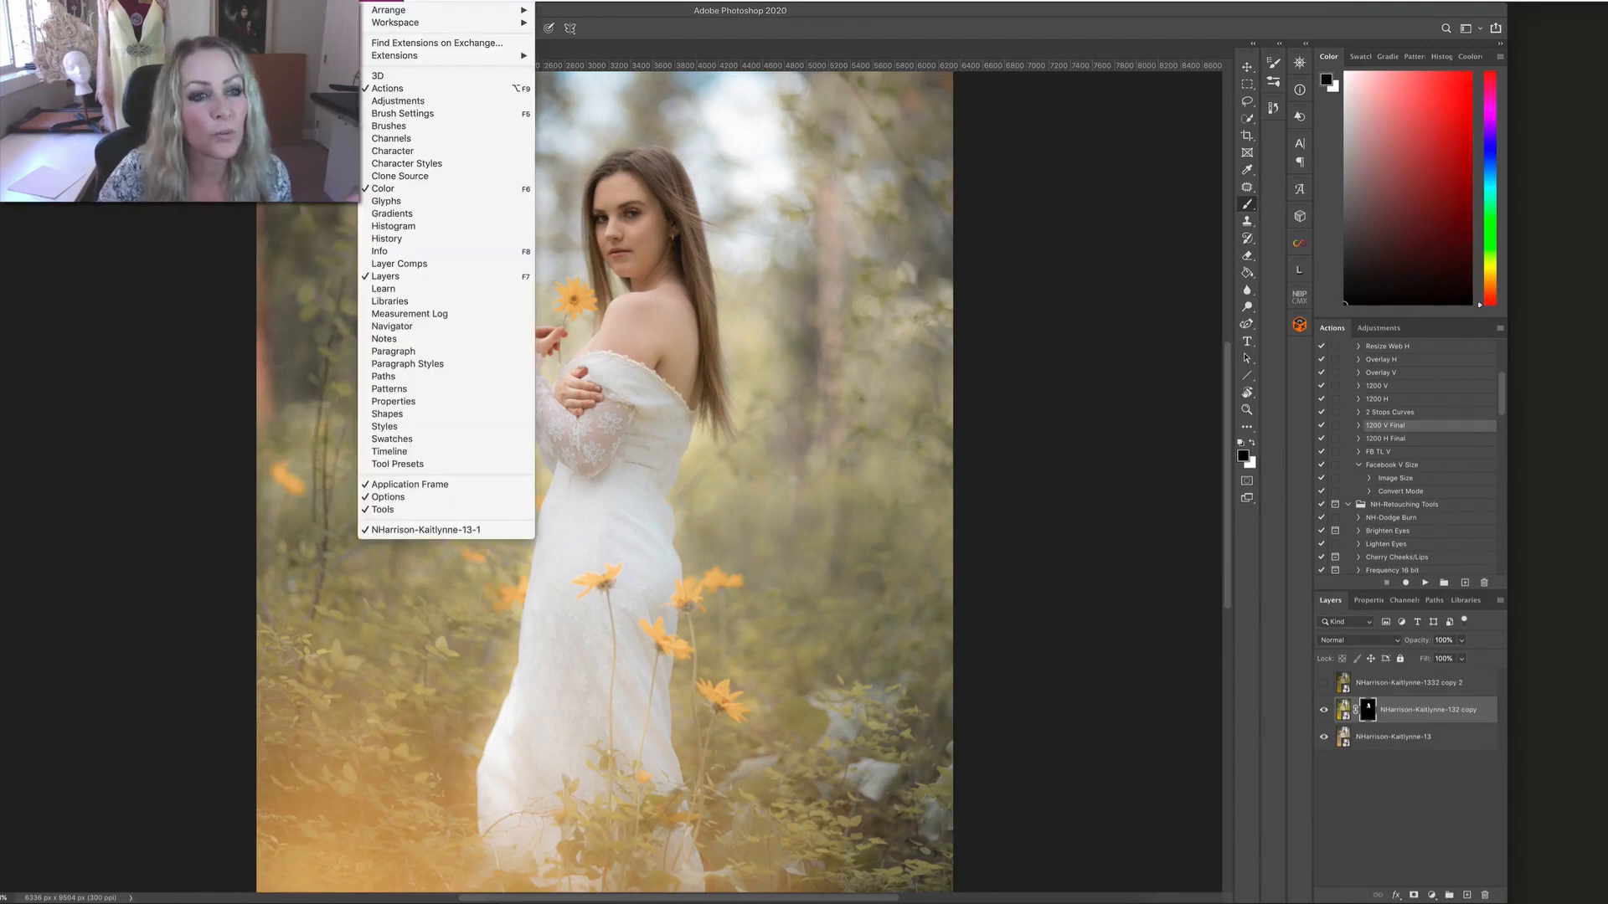
pyautogui.click(432, 407)
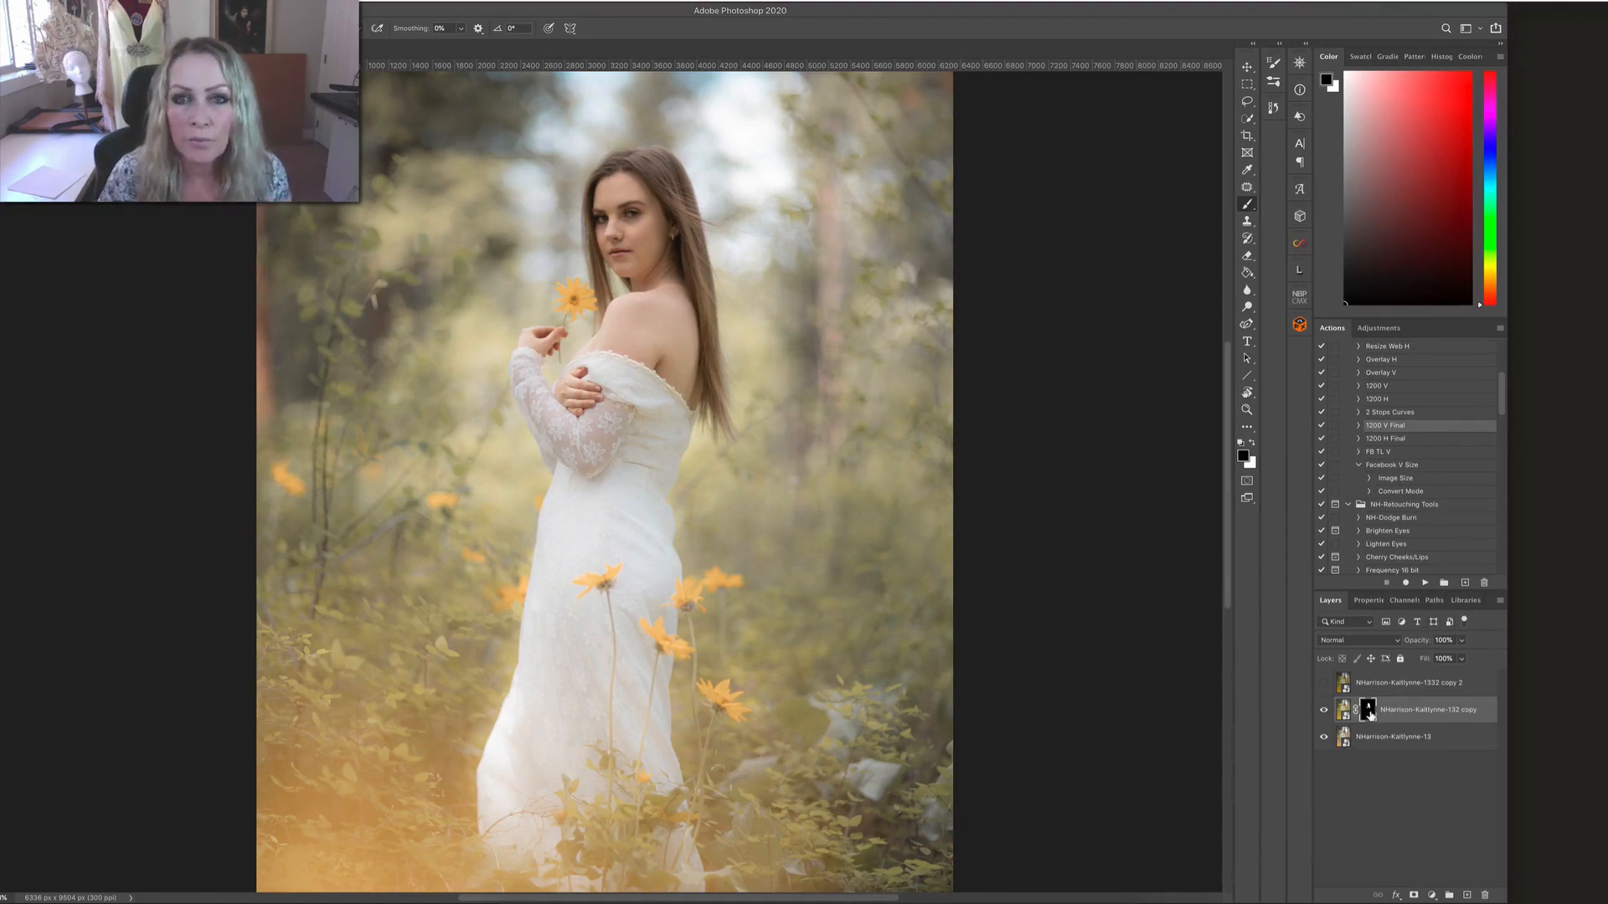
# Step: Show the topmost smart object copy and add a black layer mask to it
pyautogui.click(1324, 684)
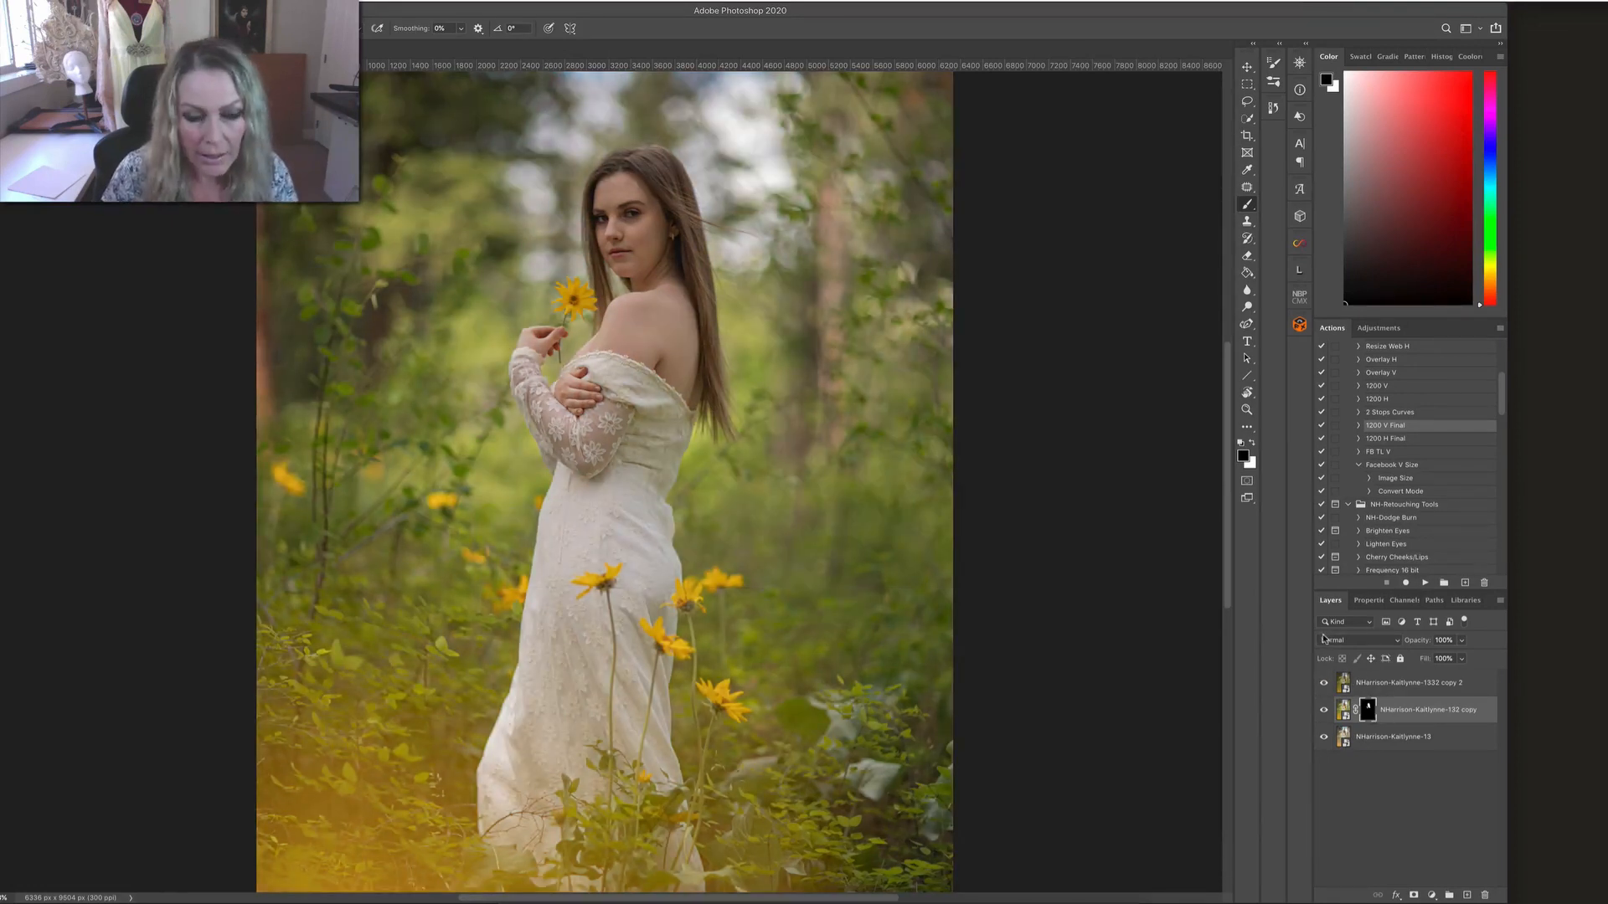
pyautogui.hotkey('ctrl', '0')
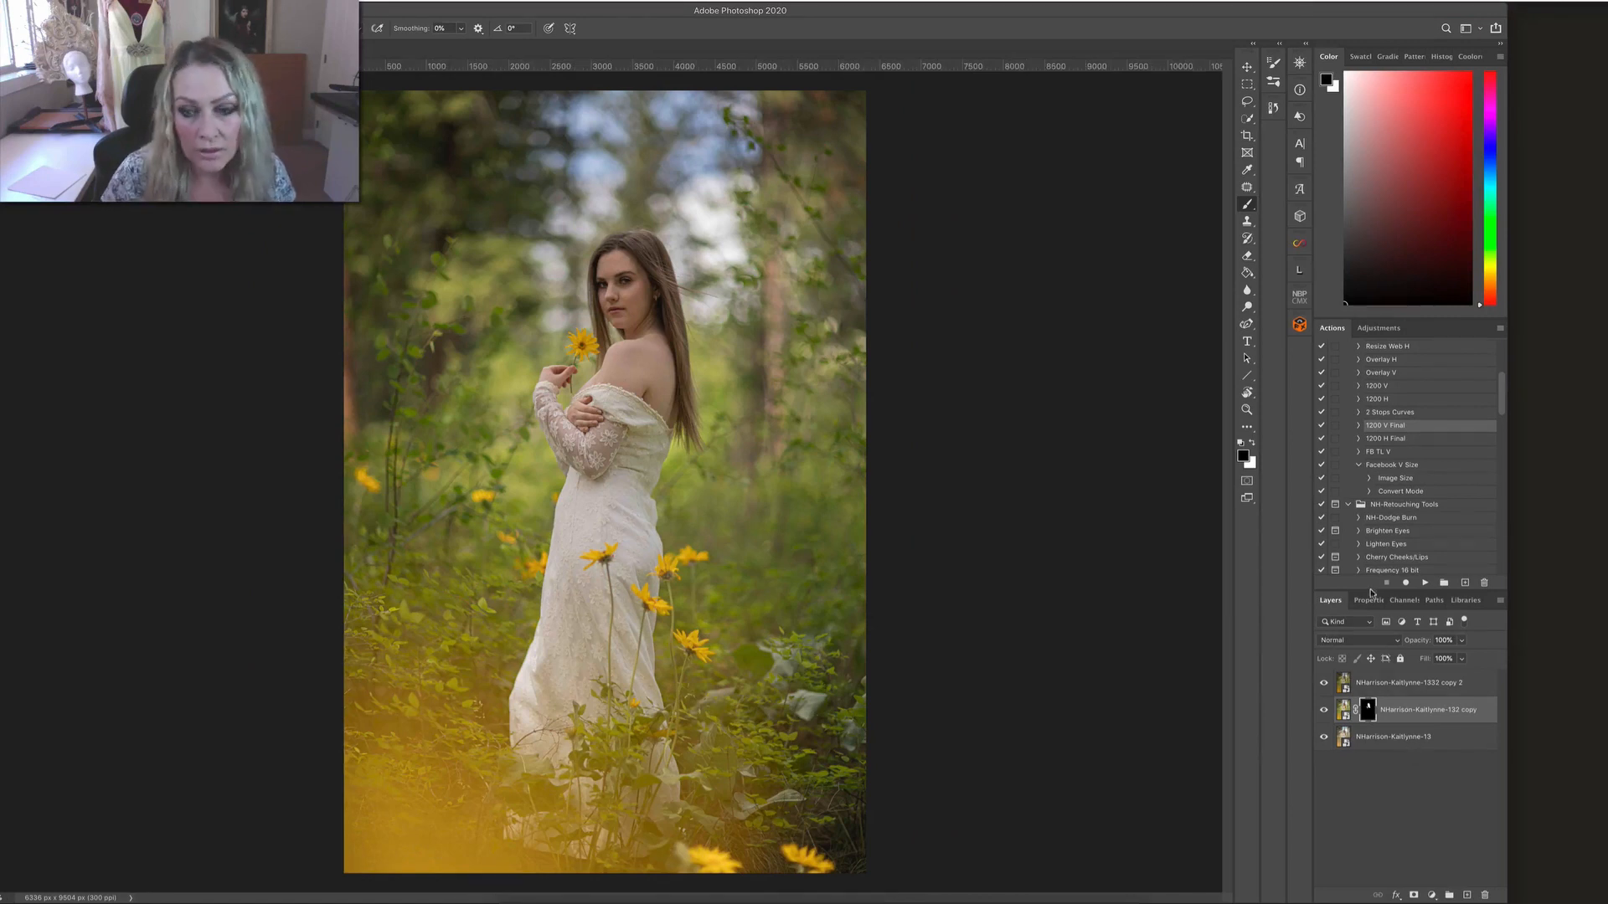
pyautogui.click(1371, 681)
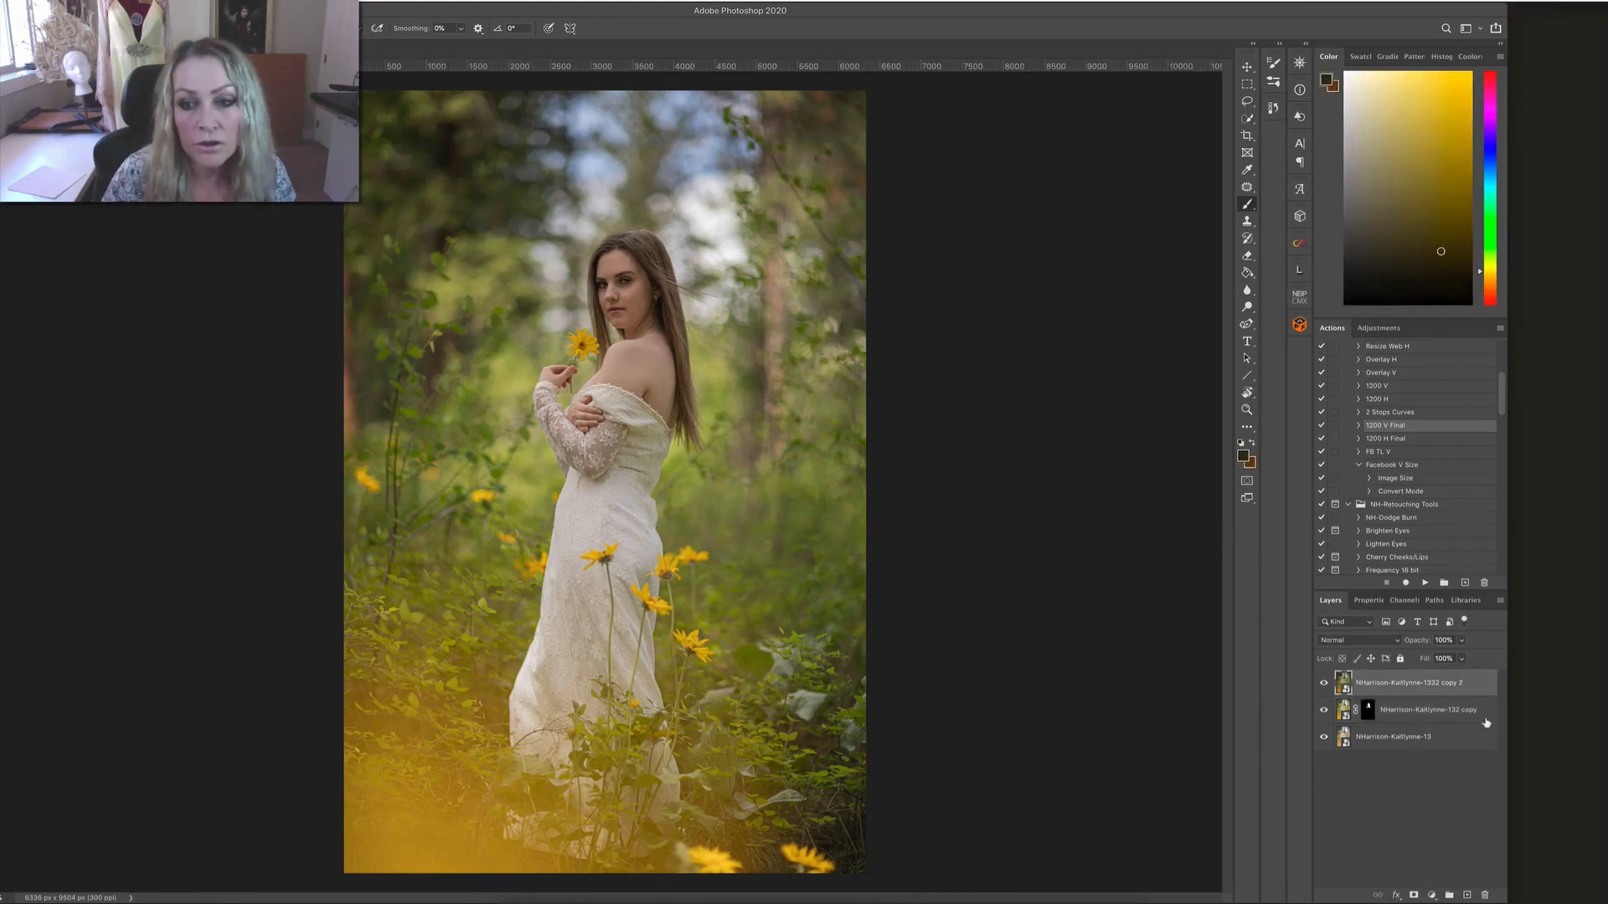
pyautogui.keyDown('alt'); pyautogui.click(1415, 895); pyautogui.keyUp('alt')
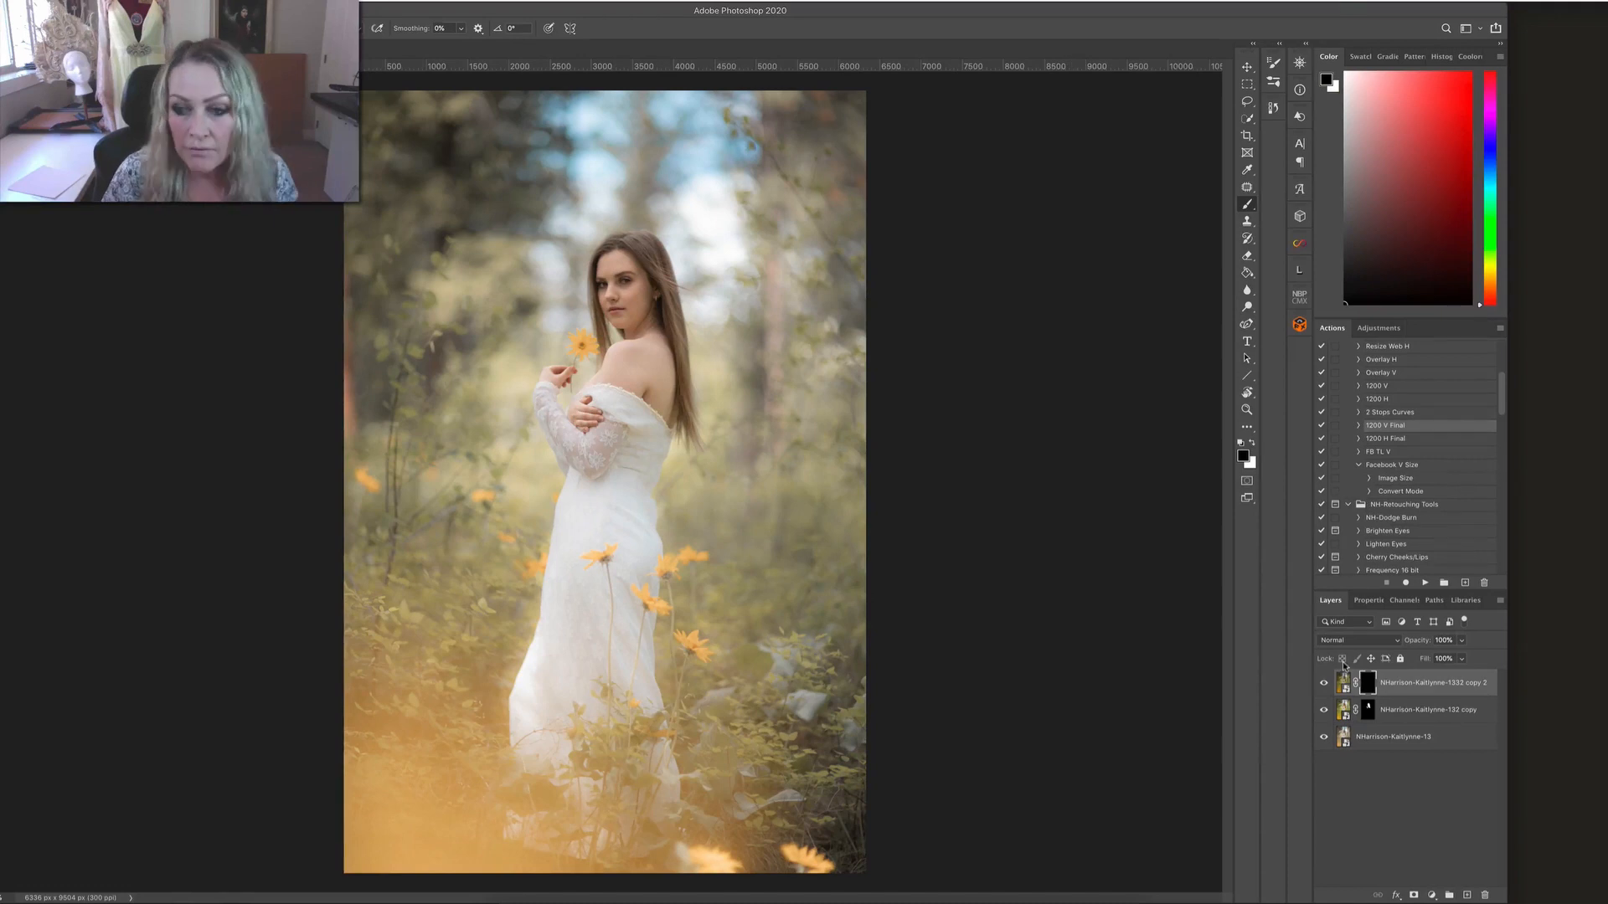
# Step: Adjust the brush setting and paint white on the topmost copy's mask over the lace sleeve and the dress's bodice
pyautogui.press('x')
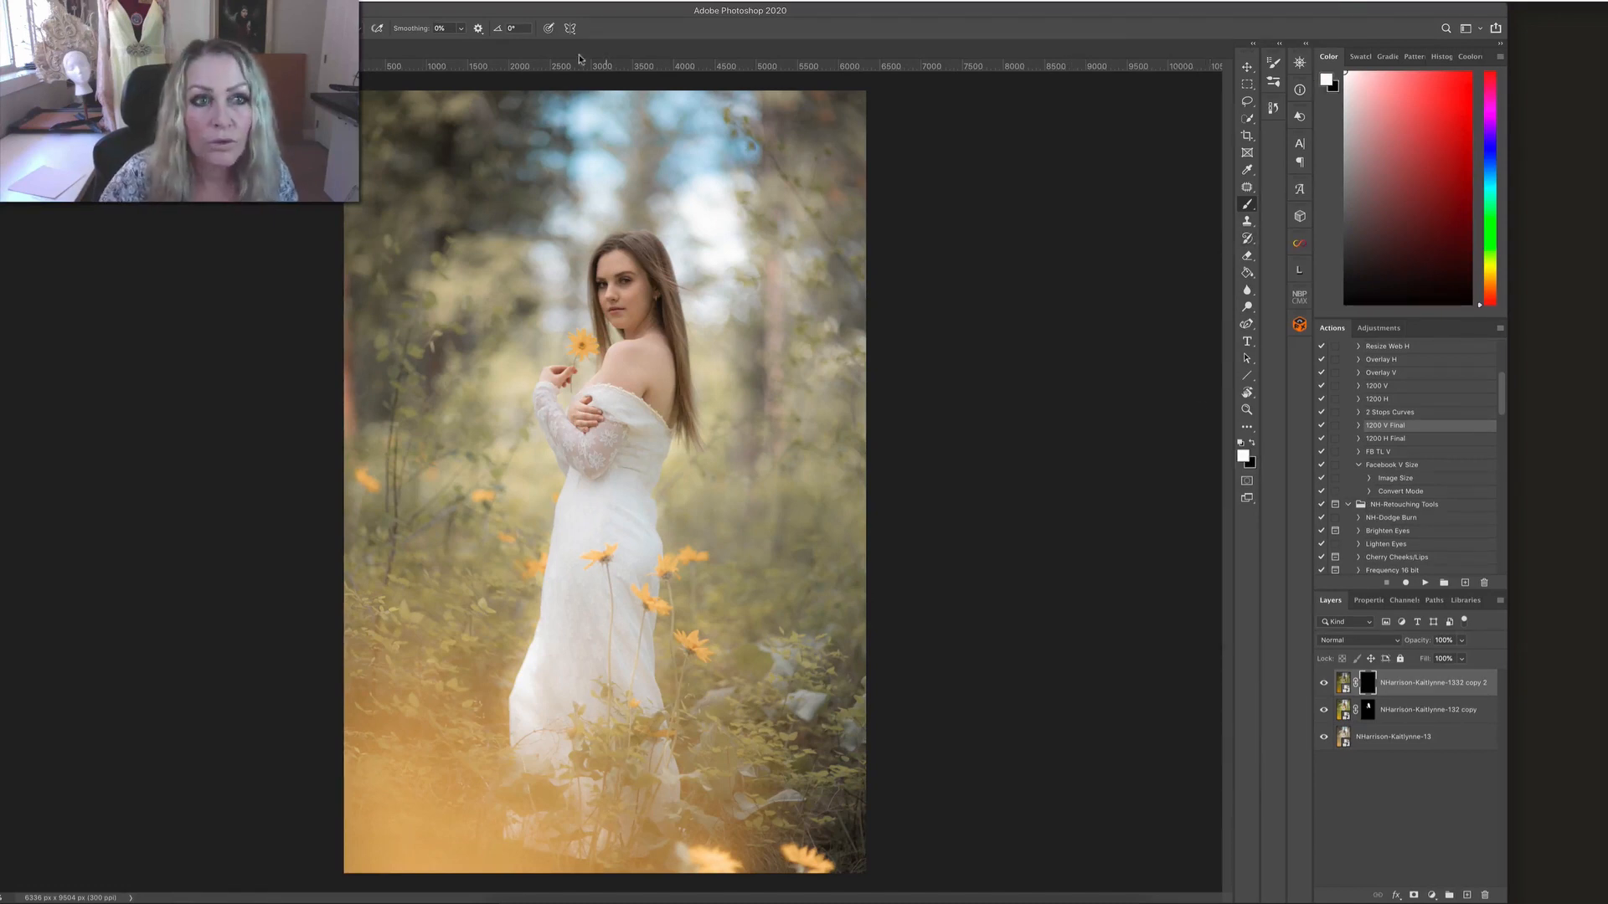
pyautogui.click(360, 29)
pyautogui.click(378, 45)
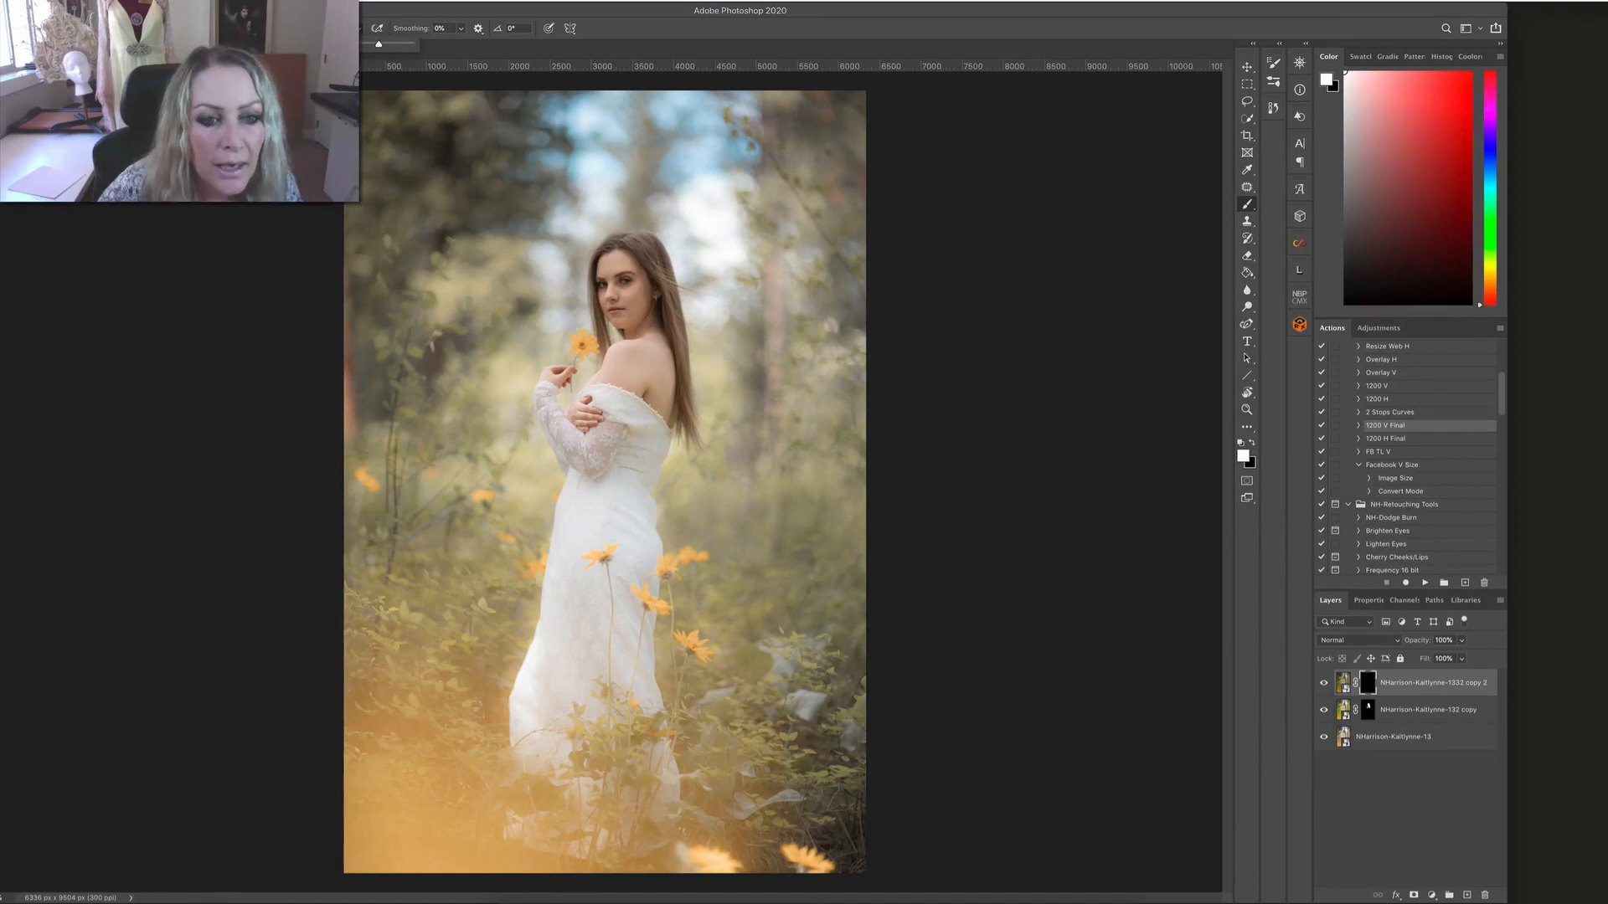
pyautogui.click(546, 335)
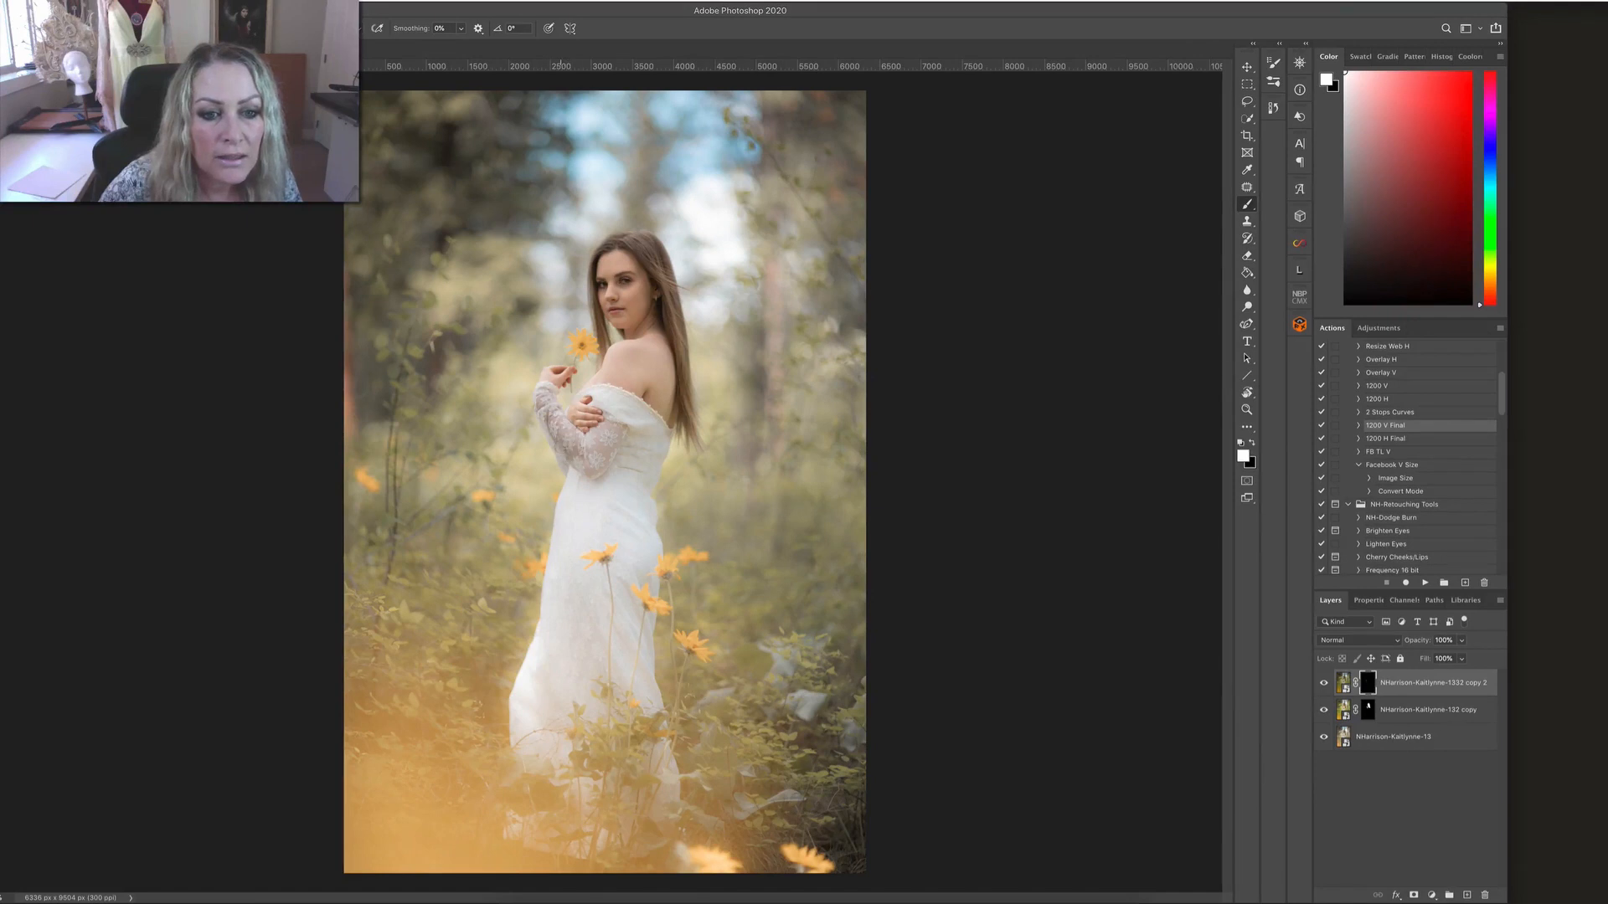
pyautogui.moveTo(562, 441); pyautogui.dragTo(553, 441)
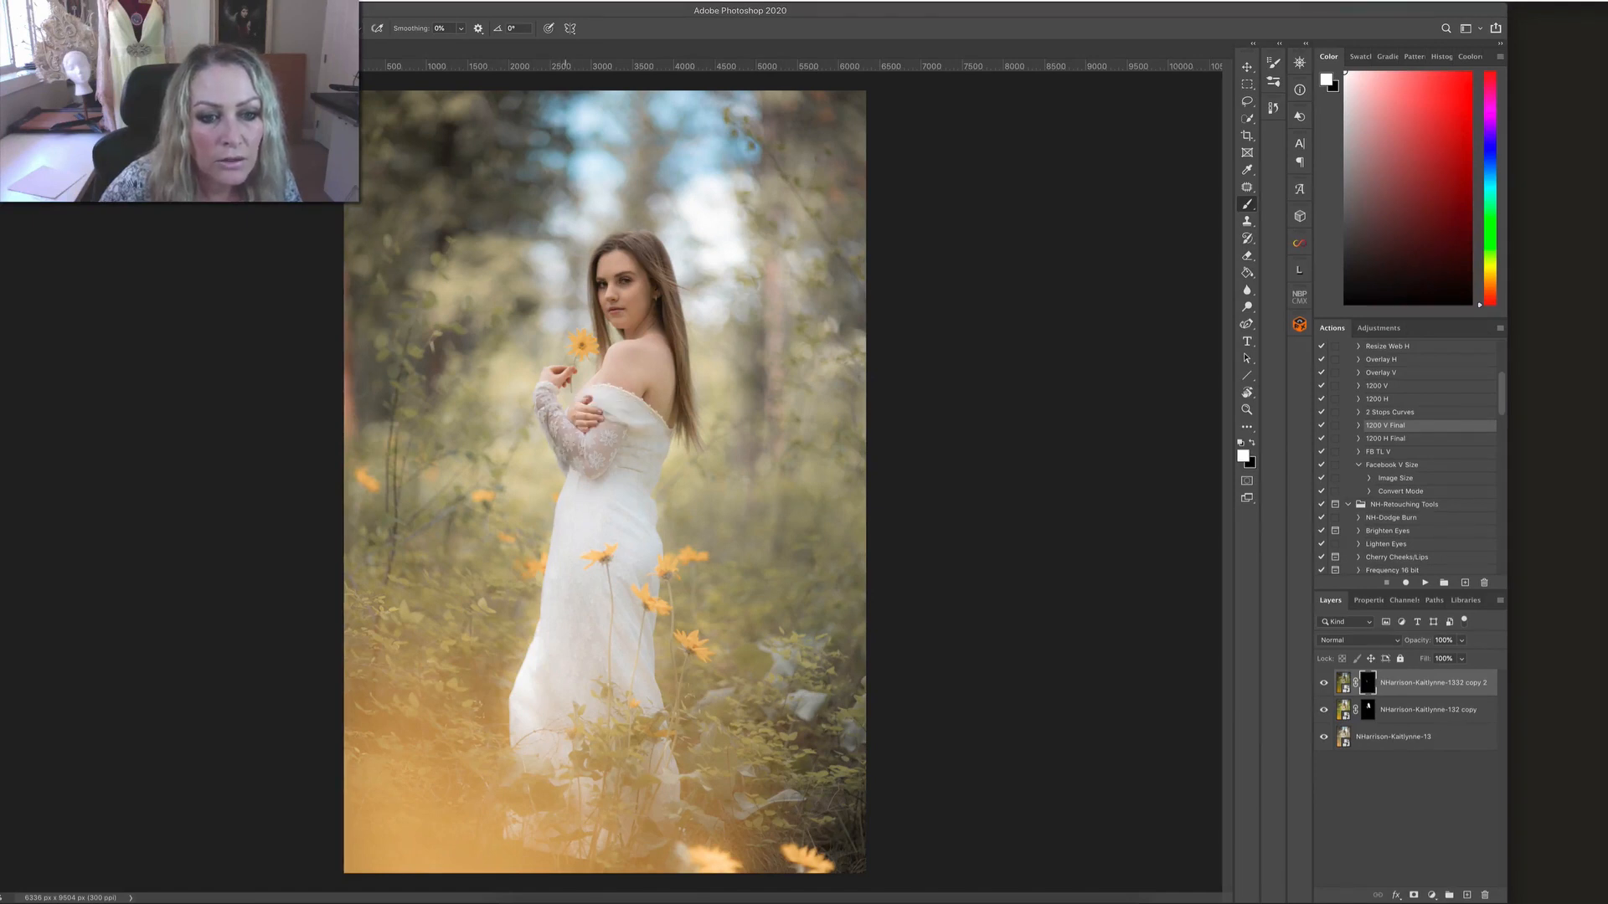
pyautogui.moveTo(605, 437); pyautogui.dragTo(634, 460)
pyautogui.moveTo(624, 402); pyautogui.dragTo(611, 413)
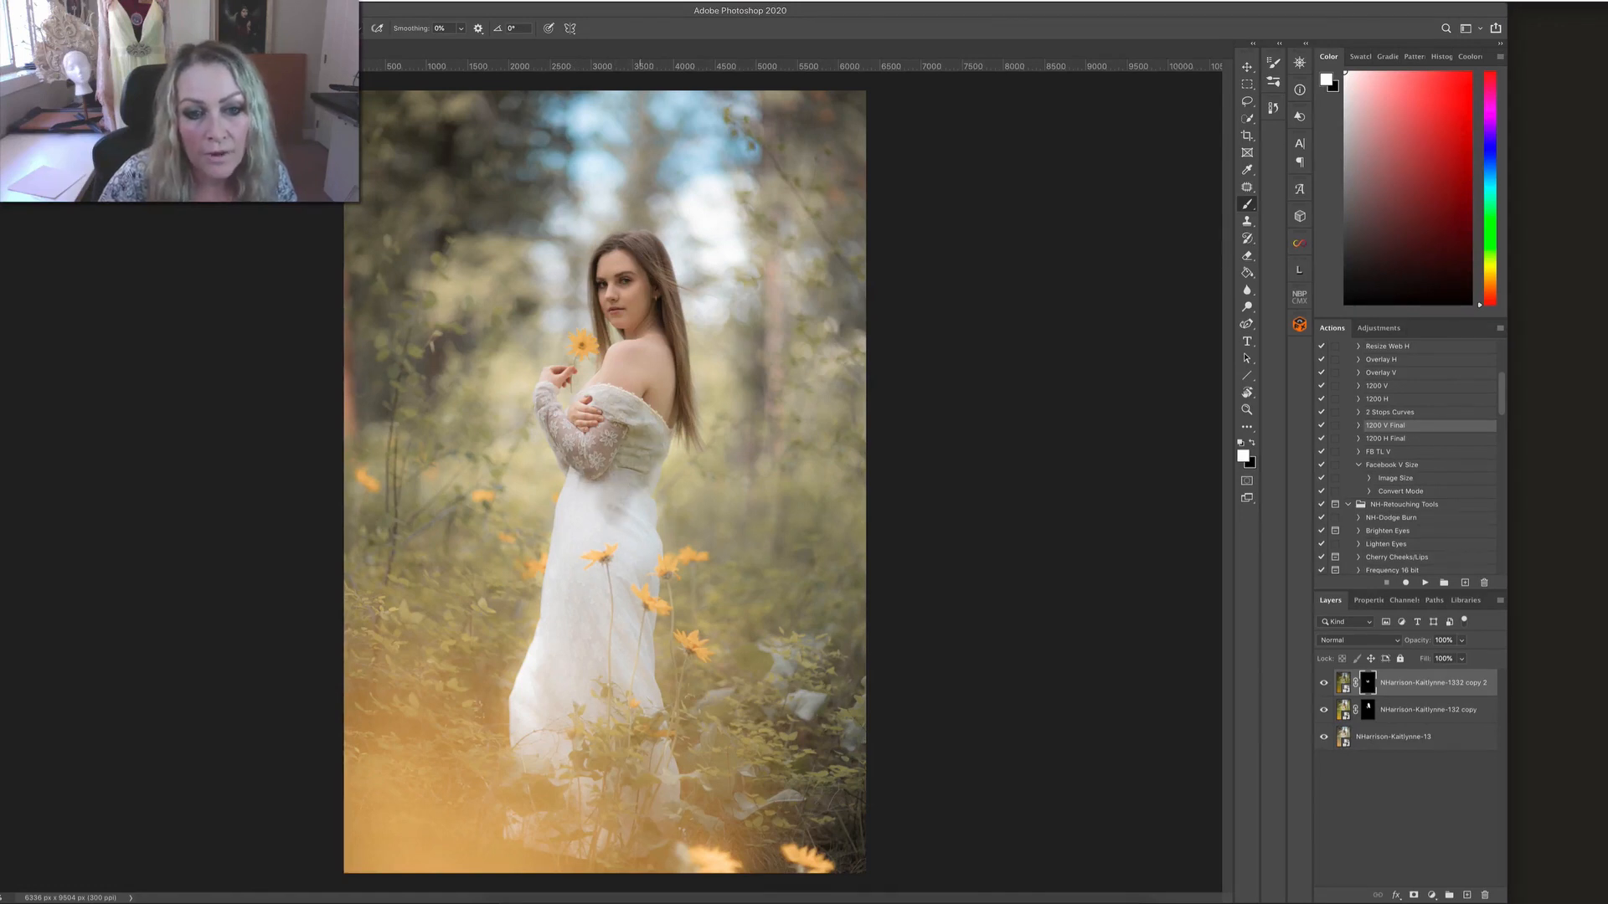
pyautogui.moveTo(591, 481)
pyautogui.mouseDown()
pyautogui.moveTo(567, 514)
pyautogui.moveTo(633, 512)
pyautogui.moveTo(651, 474)
pyautogui.moveTo(650, 421)
pyautogui.moveTo(603, 410)
pyautogui.mouseUp()
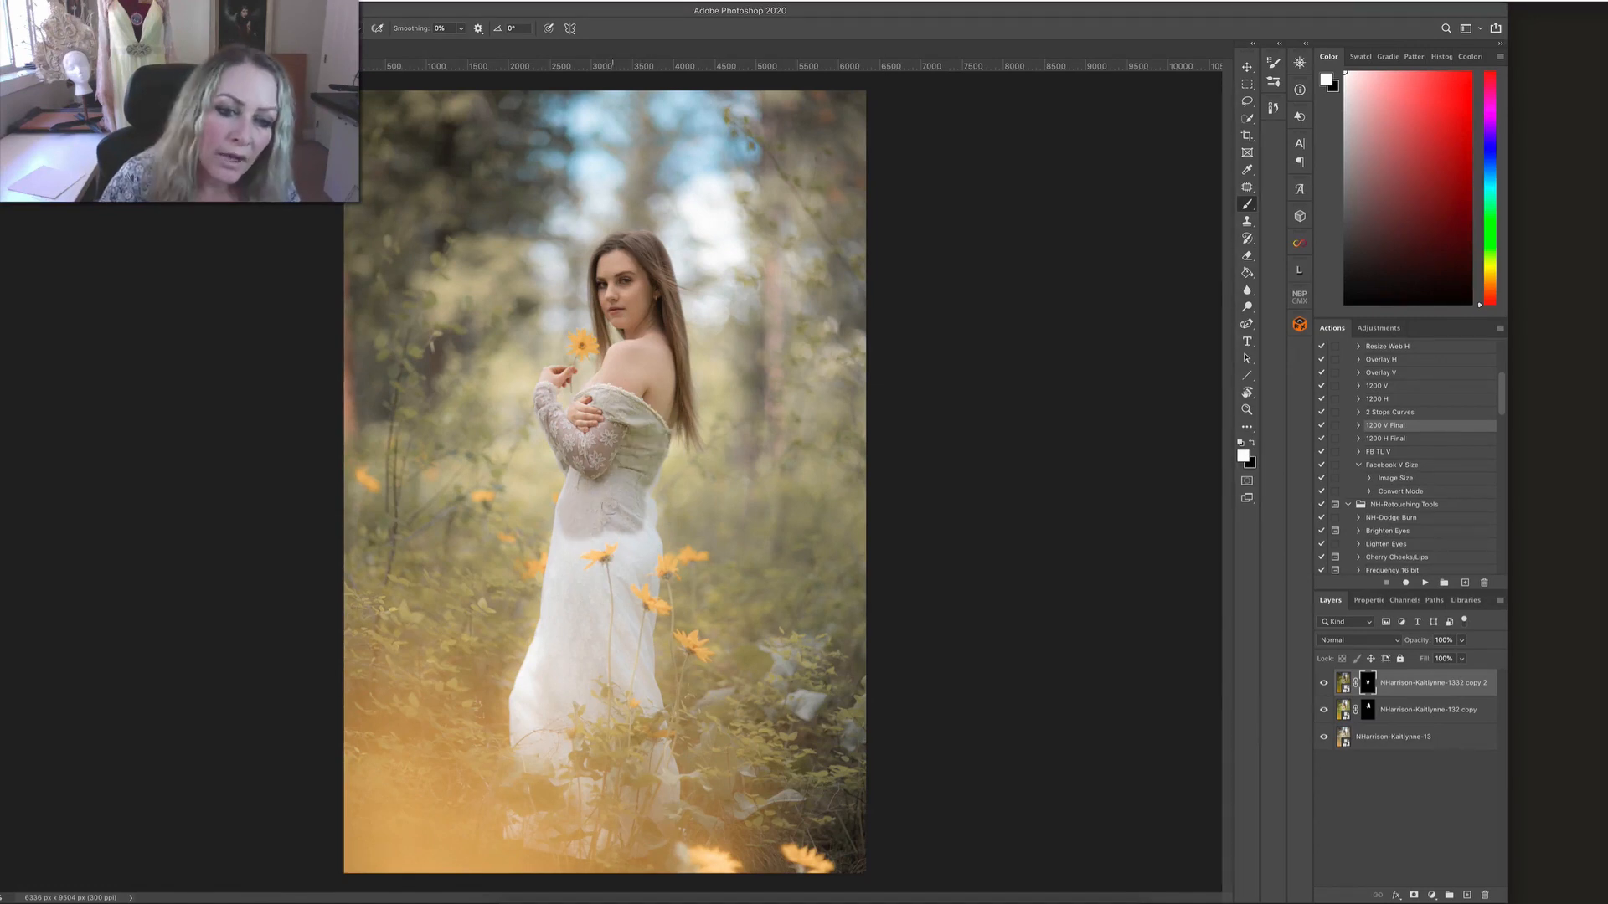
# Step: Paint white on the topmost copy's mask down the dress's skirt to reveal the lace detail
pyautogui.moveTo(605, 535)
pyautogui.mouseDown()
pyautogui.moveTo(586, 588)
pyautogui.moveTo(625, 533)
pyautogui.moveTo(633, 553)
pyautogui.moveTo(584, 524)
pyautogui.moveTo(573, 542)
pyautogui.moveTo(569, 528)
pyautogui.moveTo(578, 575)
pyautogui.mouseUp()
pyautogui.moveTo(591, 562)
pyautogui.mouseDown()
pyautogui.moveTo(565, 612)
pyautogui.moveTo(567, 549)
pyautogui.moveTo(563, 639)
pyautogui.moveTo(583, 657)
pyautogui.moveTo(588, 594)
pyautogui.moveTo(566, 563)
pyautogui.moveTo(530, 689)
pyautogui.moveTo(599, 614)
pyautogui.moveTo(609, 664)
pyautogui.moveTo(629, 659)
pyautogui.moveTo(643, 514)
pyautogui.moveTo(646, 563)
pyautogui.mouseUp()
pyautogui.moveTo(604, 679)
pyautogui.mouseDown()
pyautogui.moveTo(531, 693)
pyautogui.moveTo(543, 714)
pyautogui.moveTo(632, 688)
pyautogui.moveTo(609, 683)
pyautogui.mouseUp()
pyautogui.moveTo(576, 605); pyautogui.dragTo(566, 605)
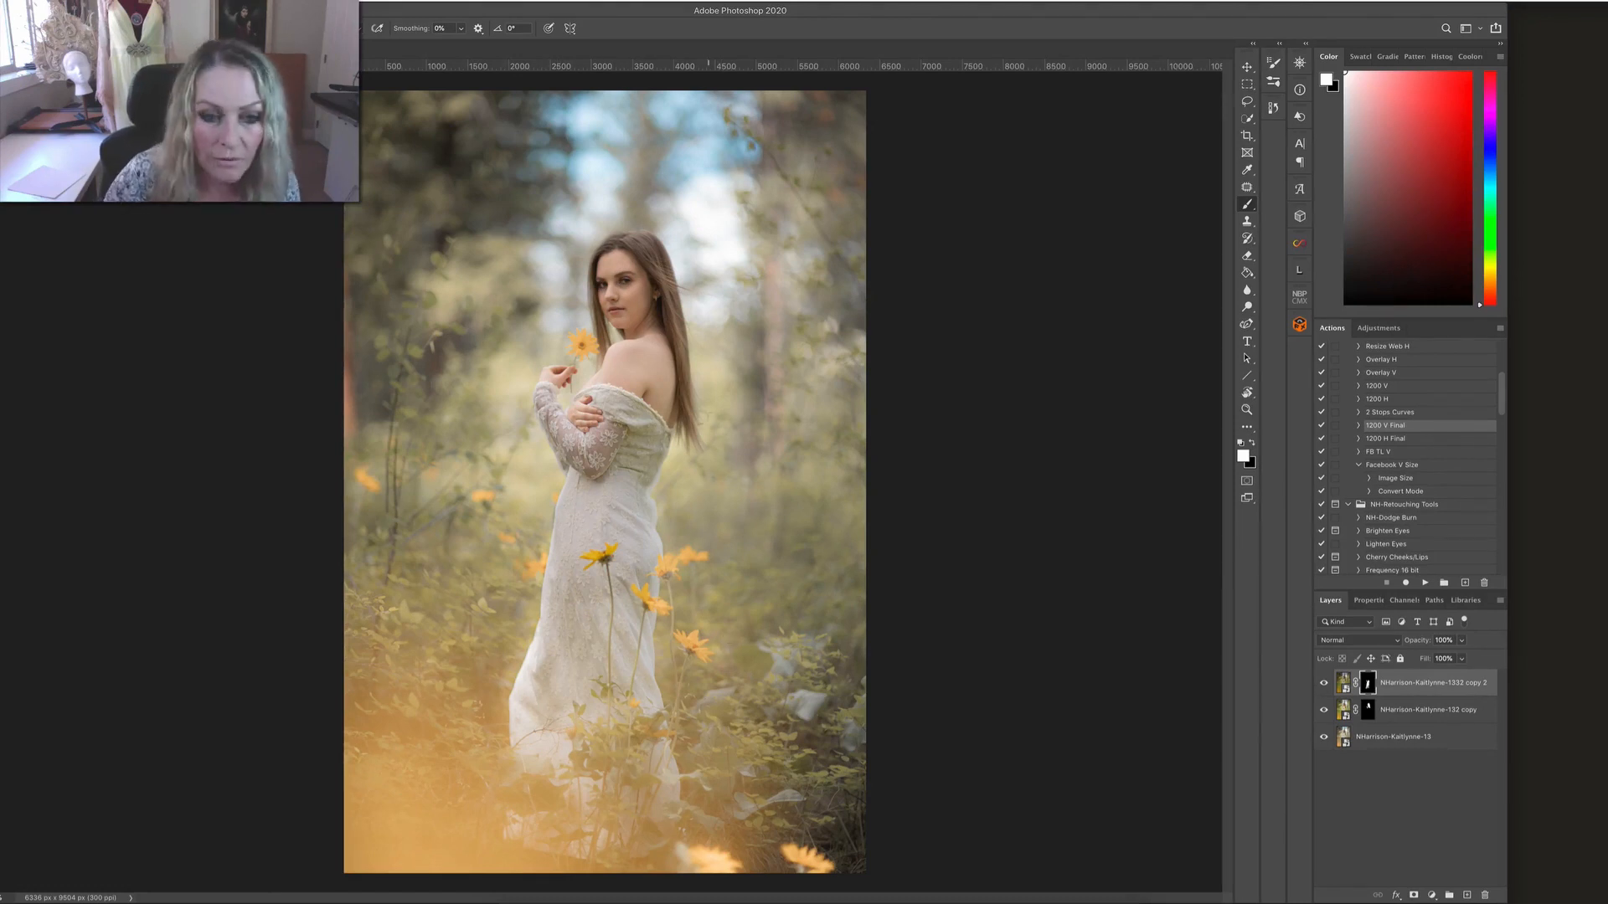
pyautogui.press('x')
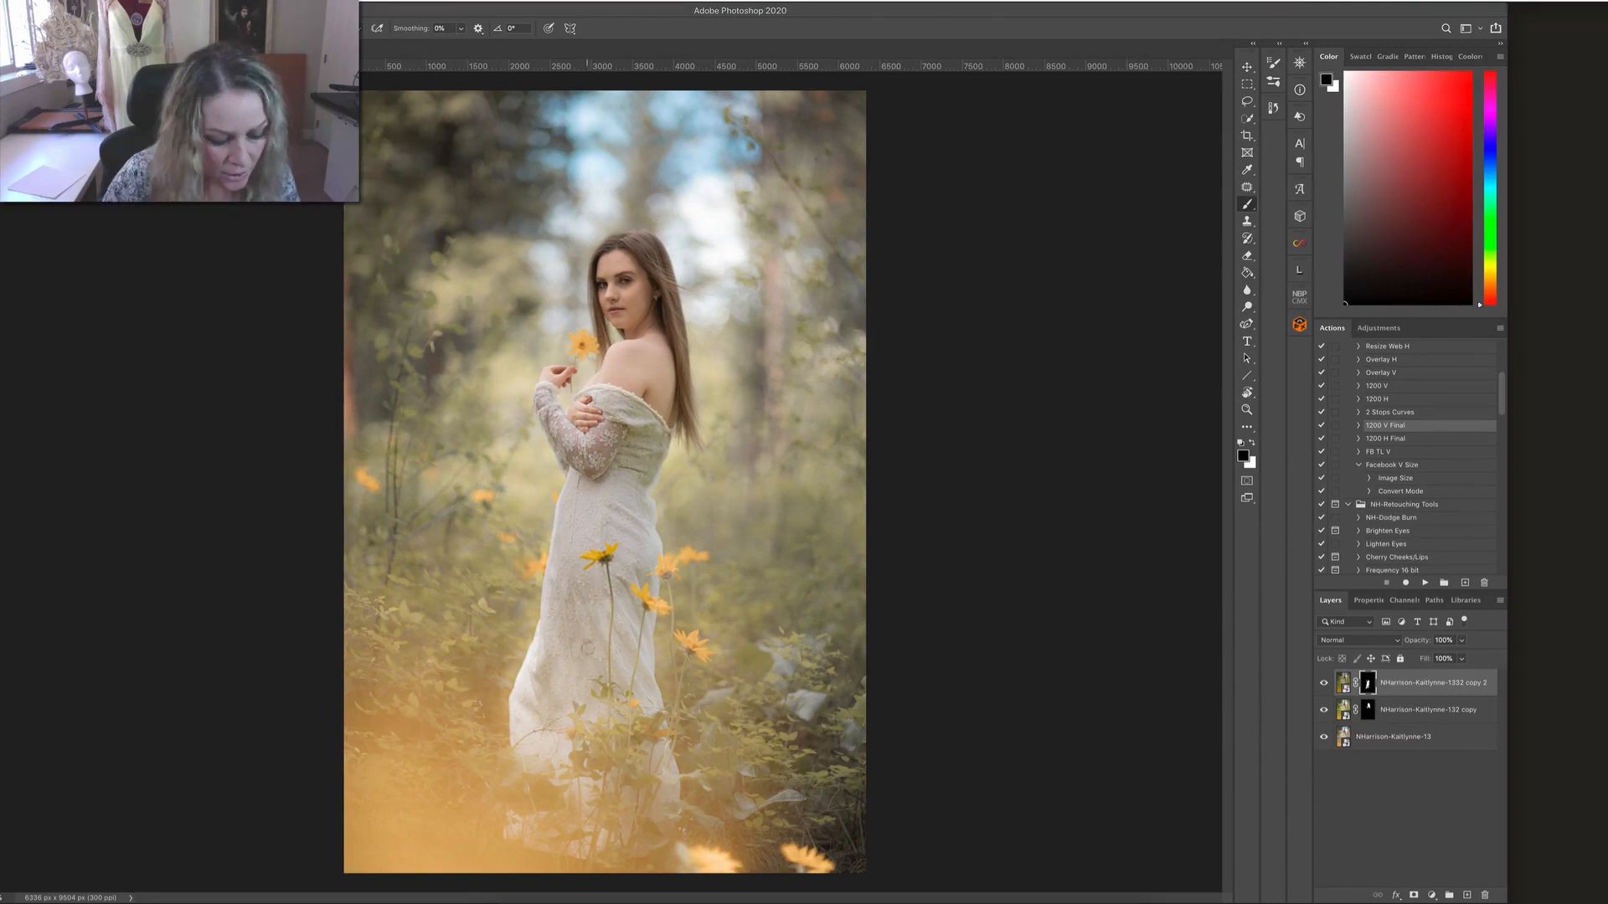
# Step: Paint white on the topmost copy's mask over the yellow flowers in her hand and beside the dress's hip
pyautogui.press('x')
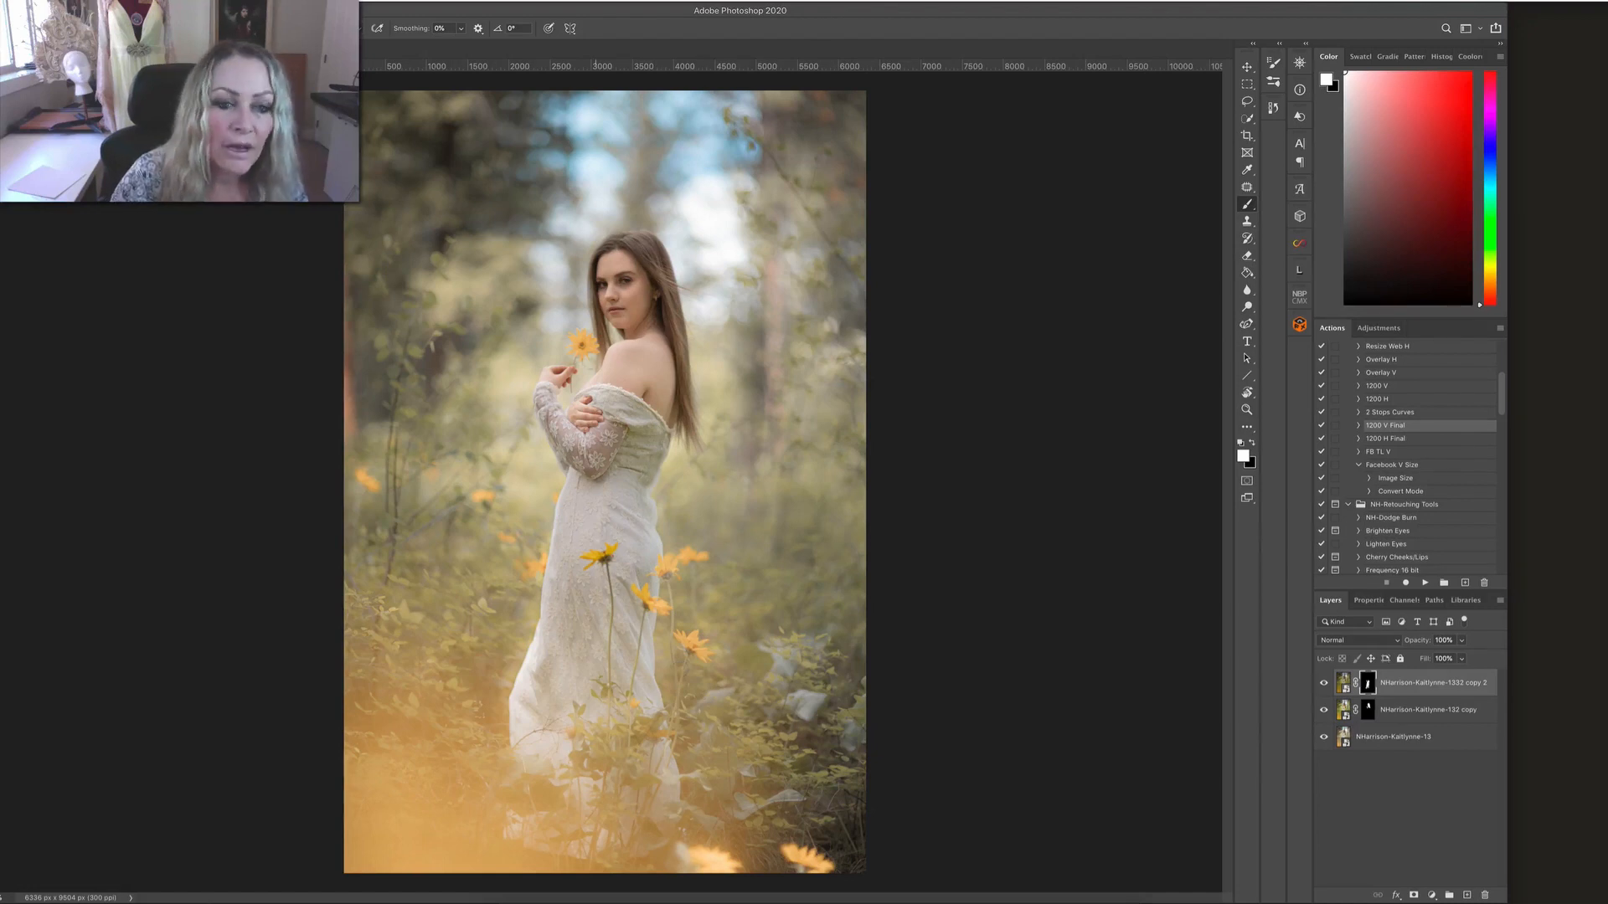
pyautogui.moveTo(620, 522); pyautogui.dragTo(600, 524)
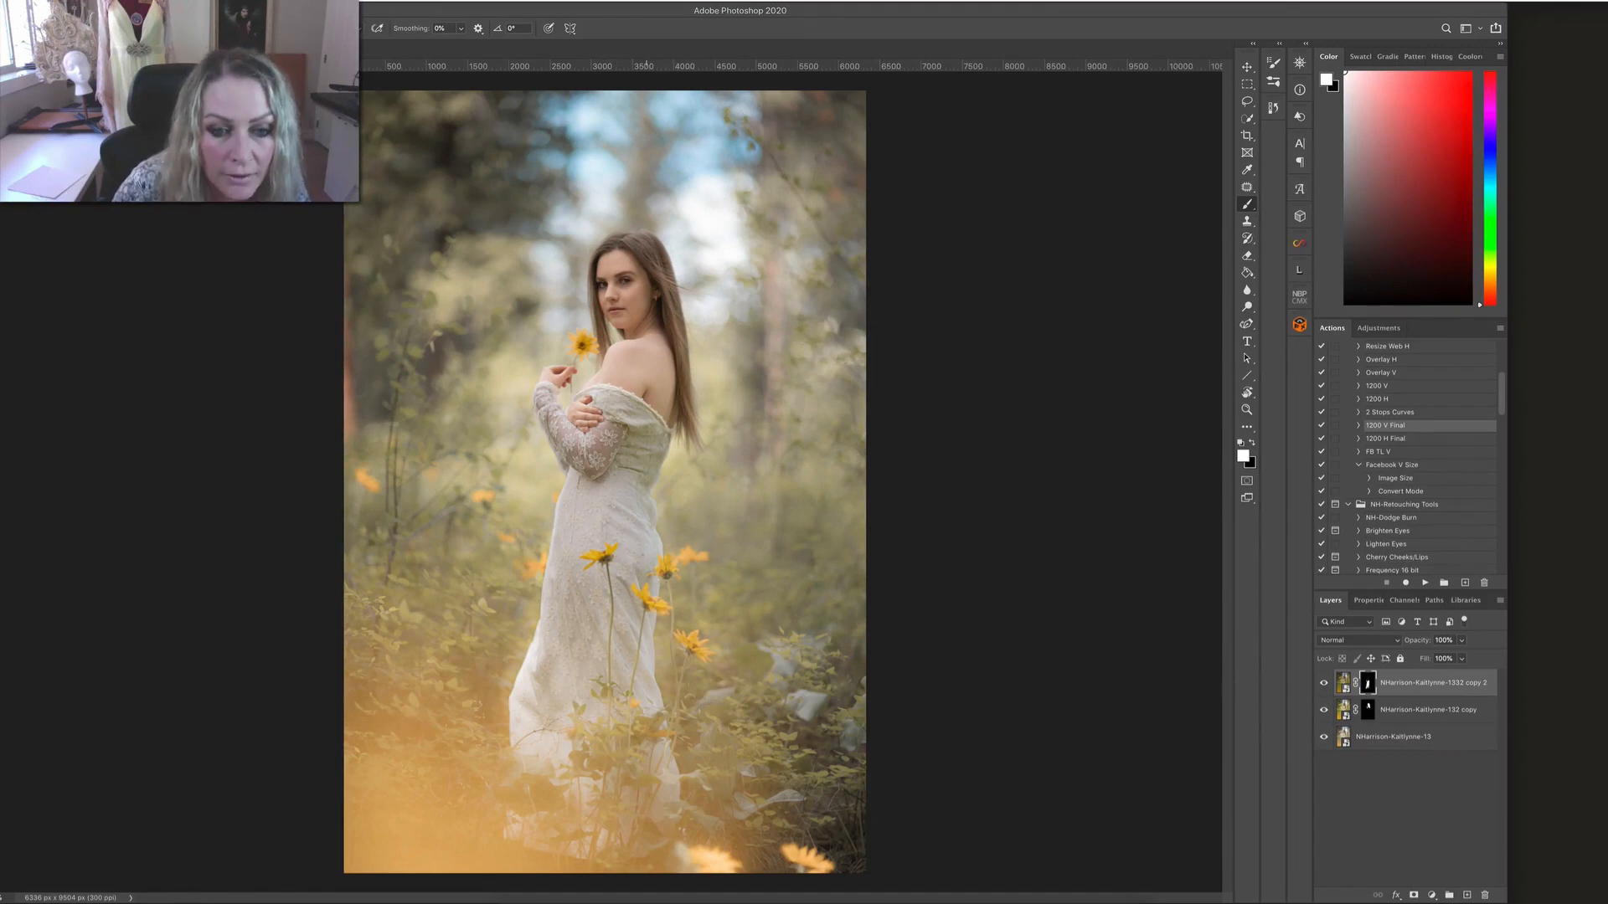
# Step: Examine the masking up close around the face, hands, lace sleeve and bodice, alternating the brush between black and white
pyautogui.press('super+plus')
pyautogui.press('super+plus')
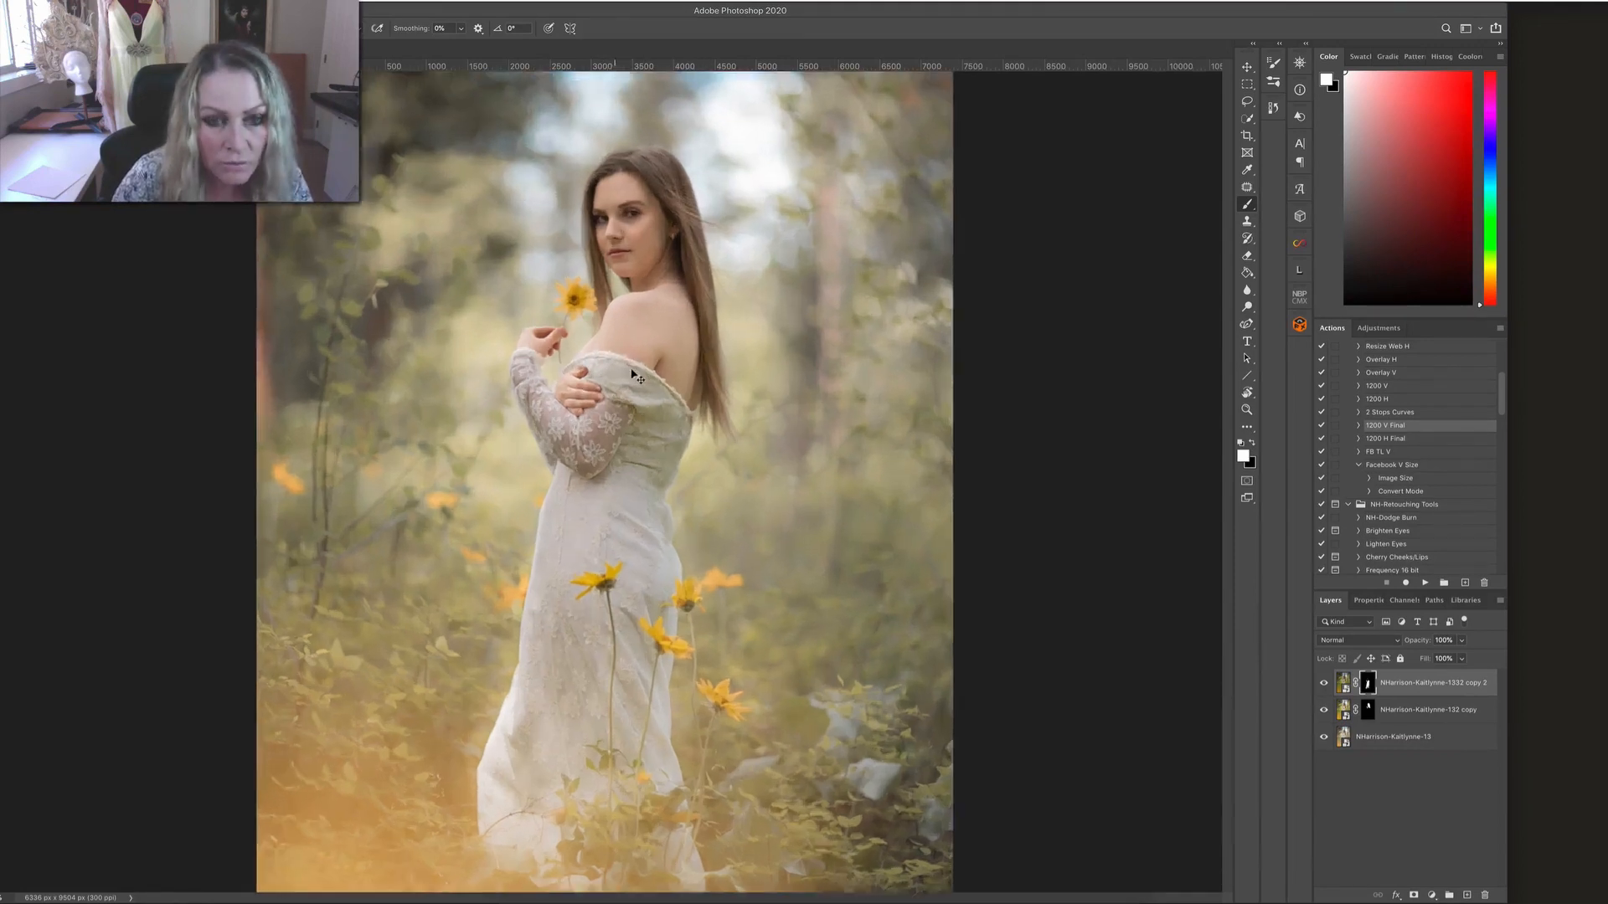
pyautogui.moveTo(684, 430); pyautogui.dragTo(712, 772)
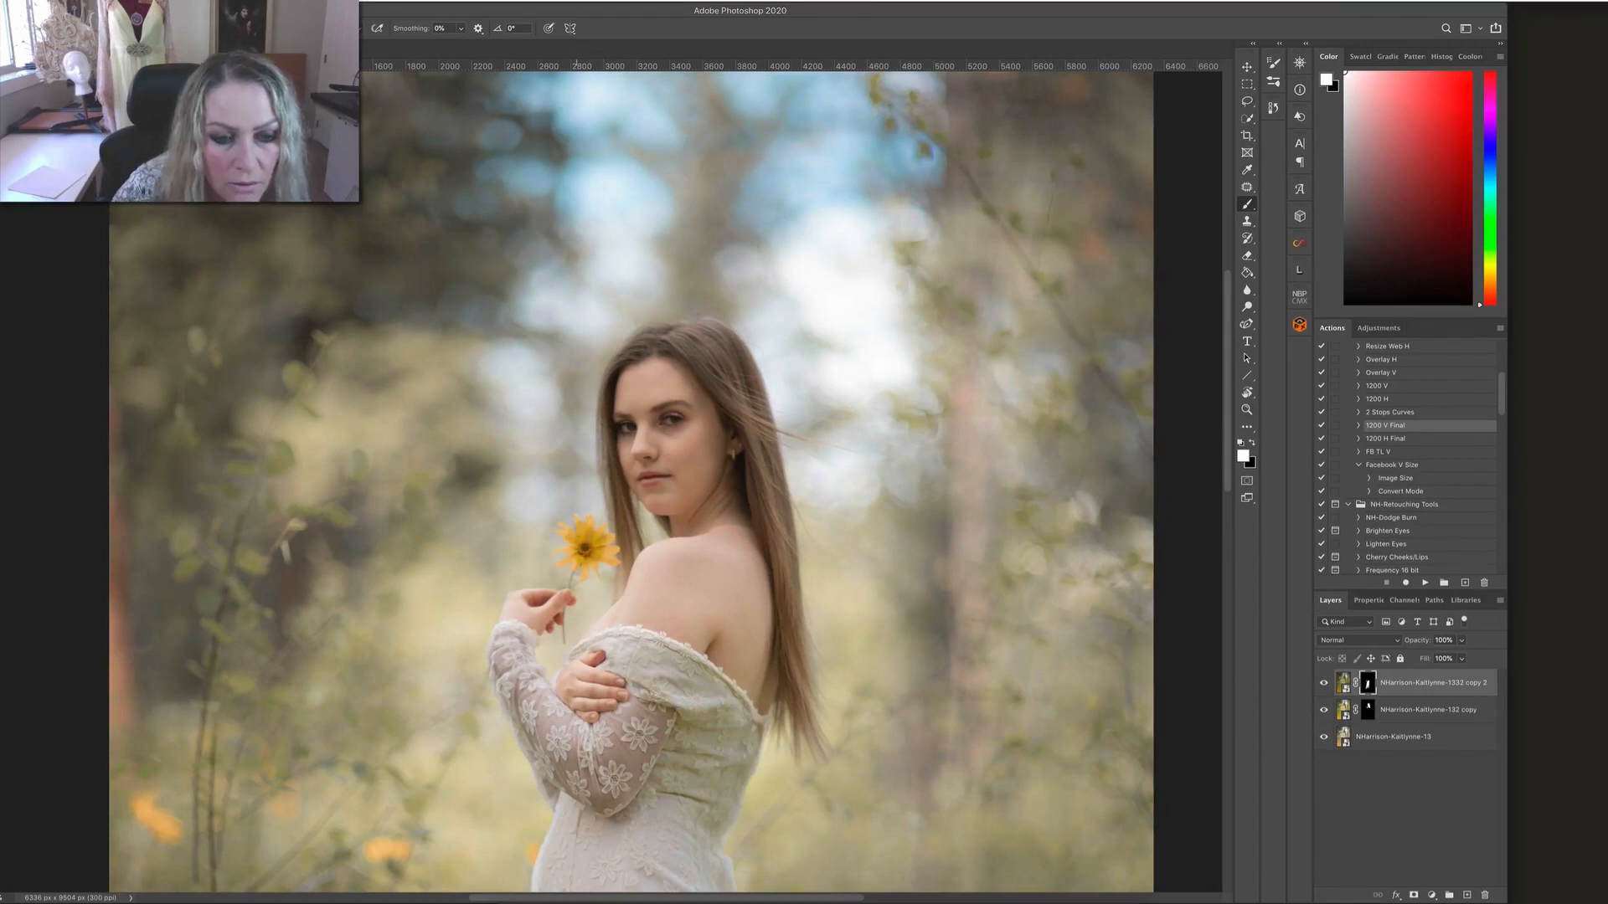
pyautogui.press('x')
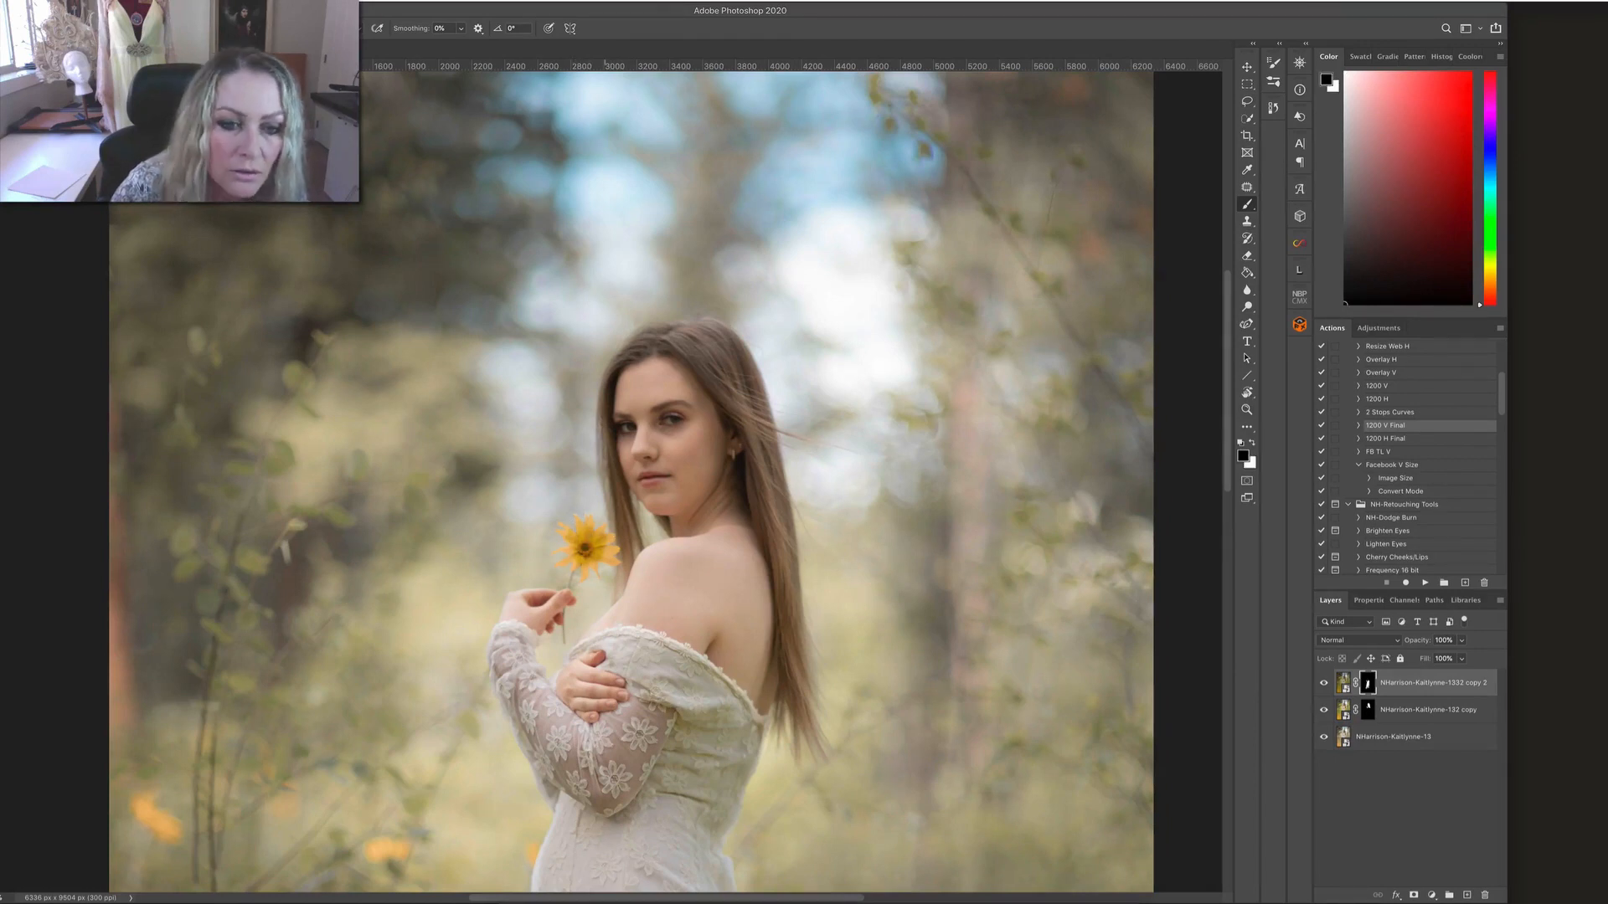
pyautogui.press('x')
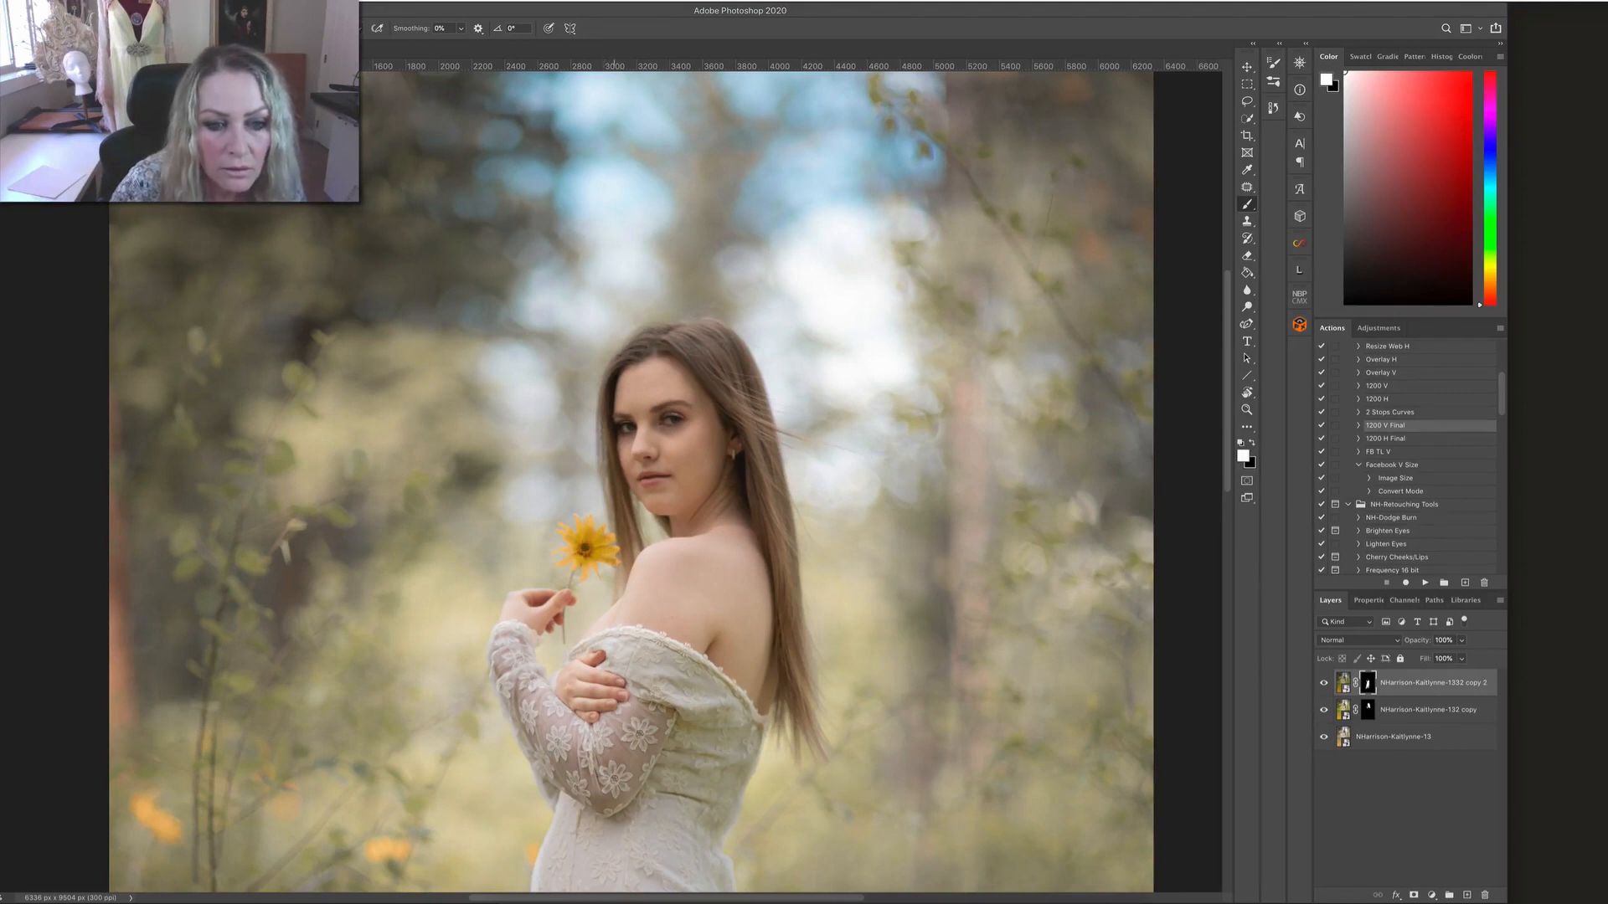
pyautogui.press('x')
pyautogui.press('x')
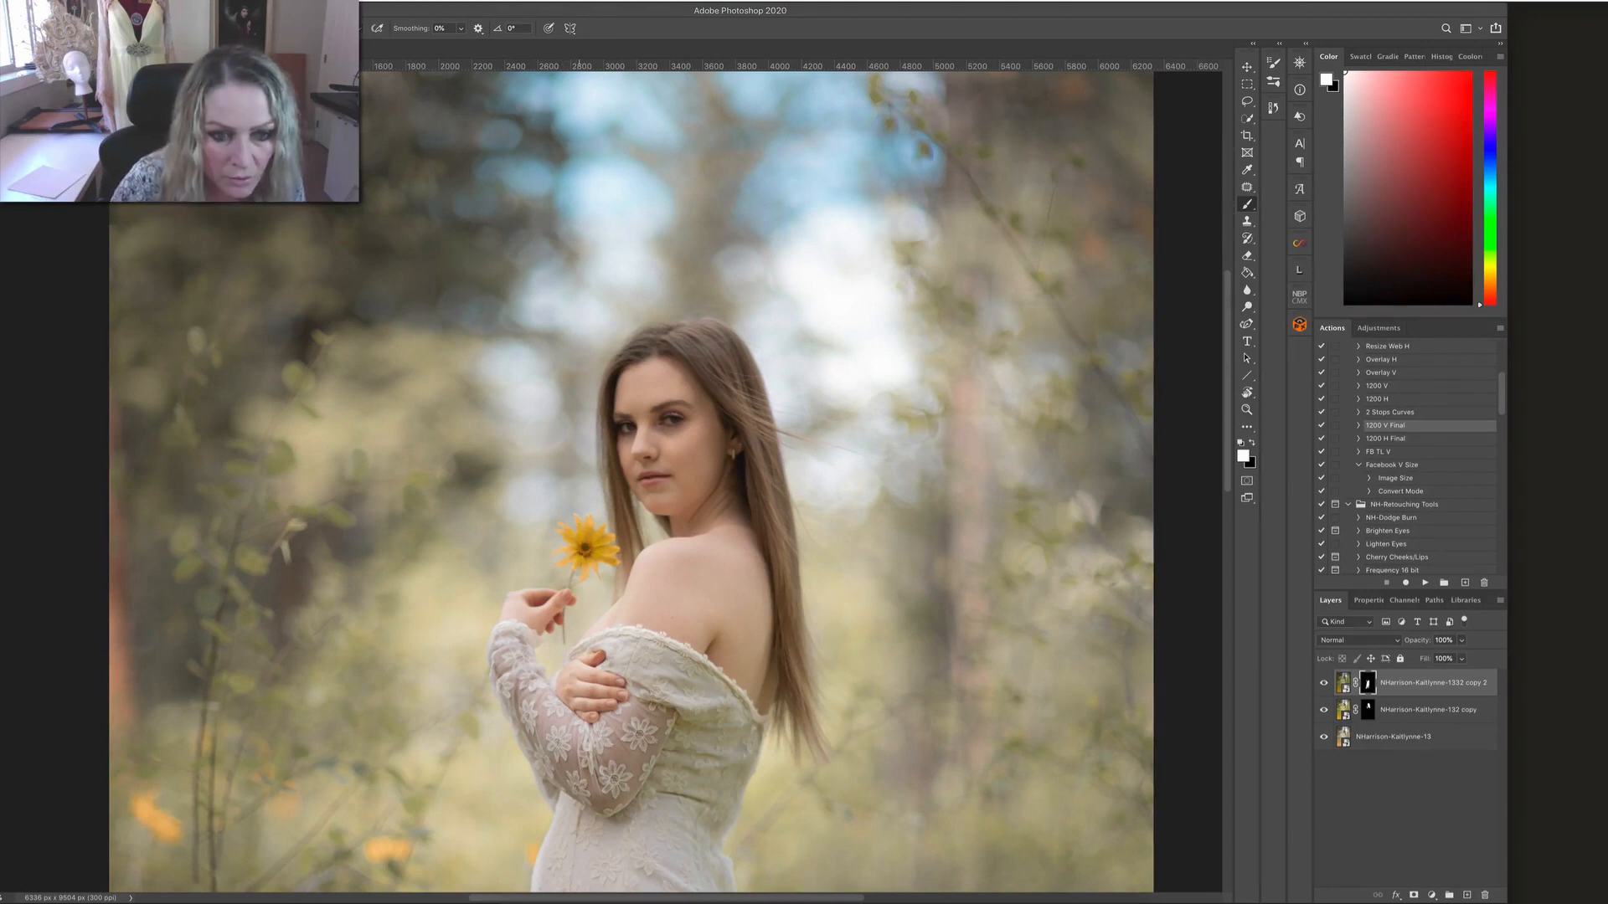
pyautogui.hotkey('ctrl', '-')
pyautogui.hotkey('ctrl', '-')
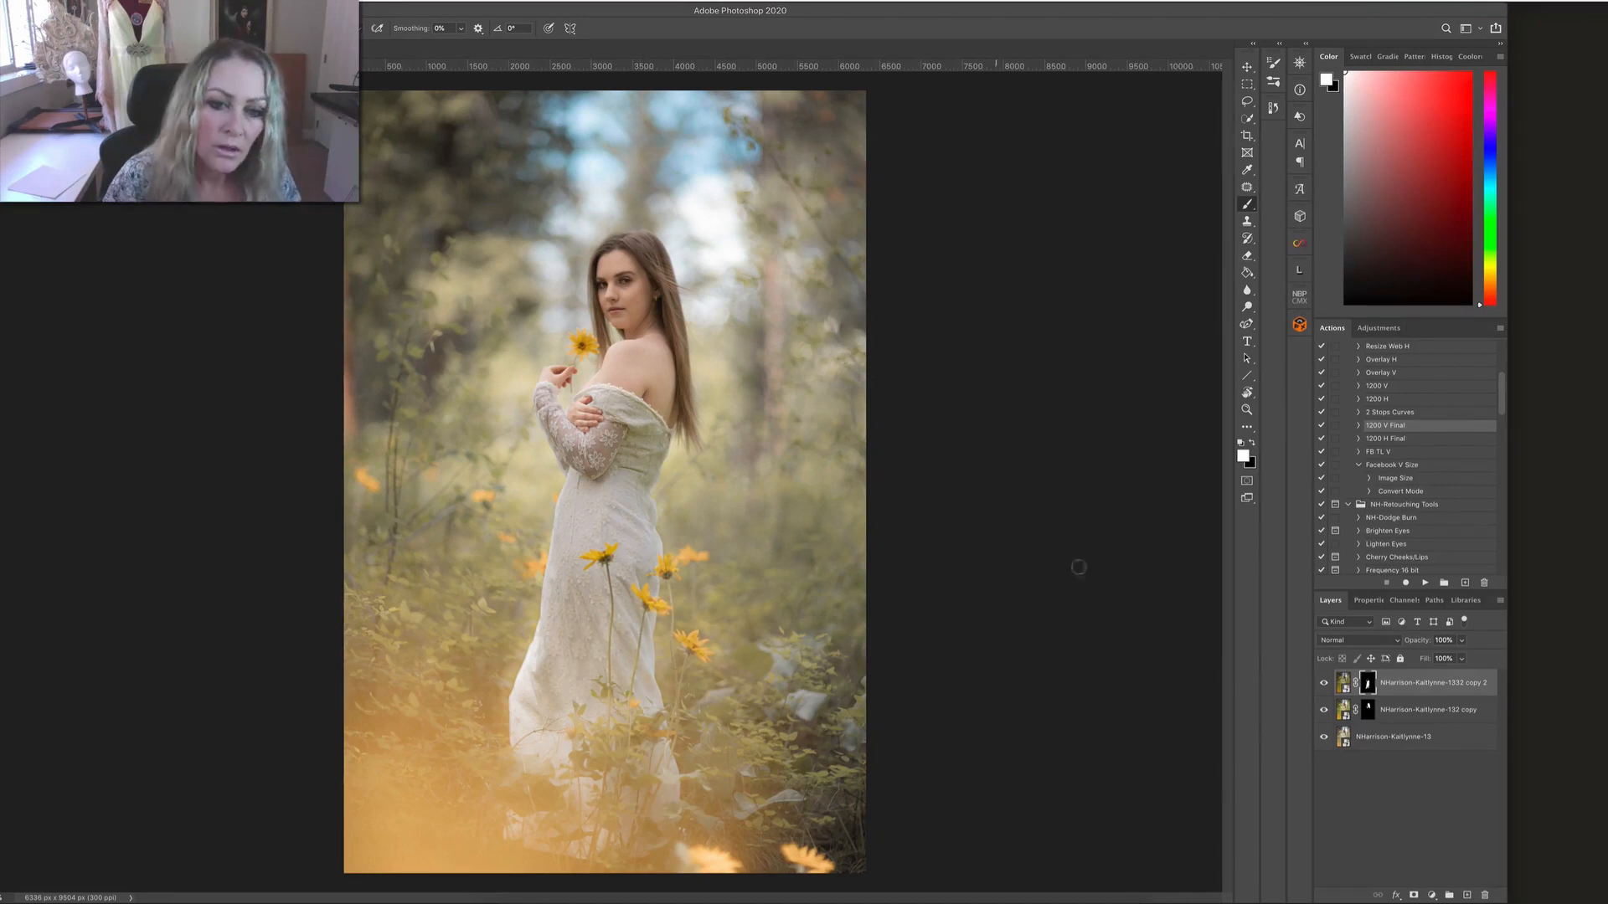
# Step: Soften the topmost copy's layer mask with a feather of about 1.8 px
pyautogui.click(1369, 600)
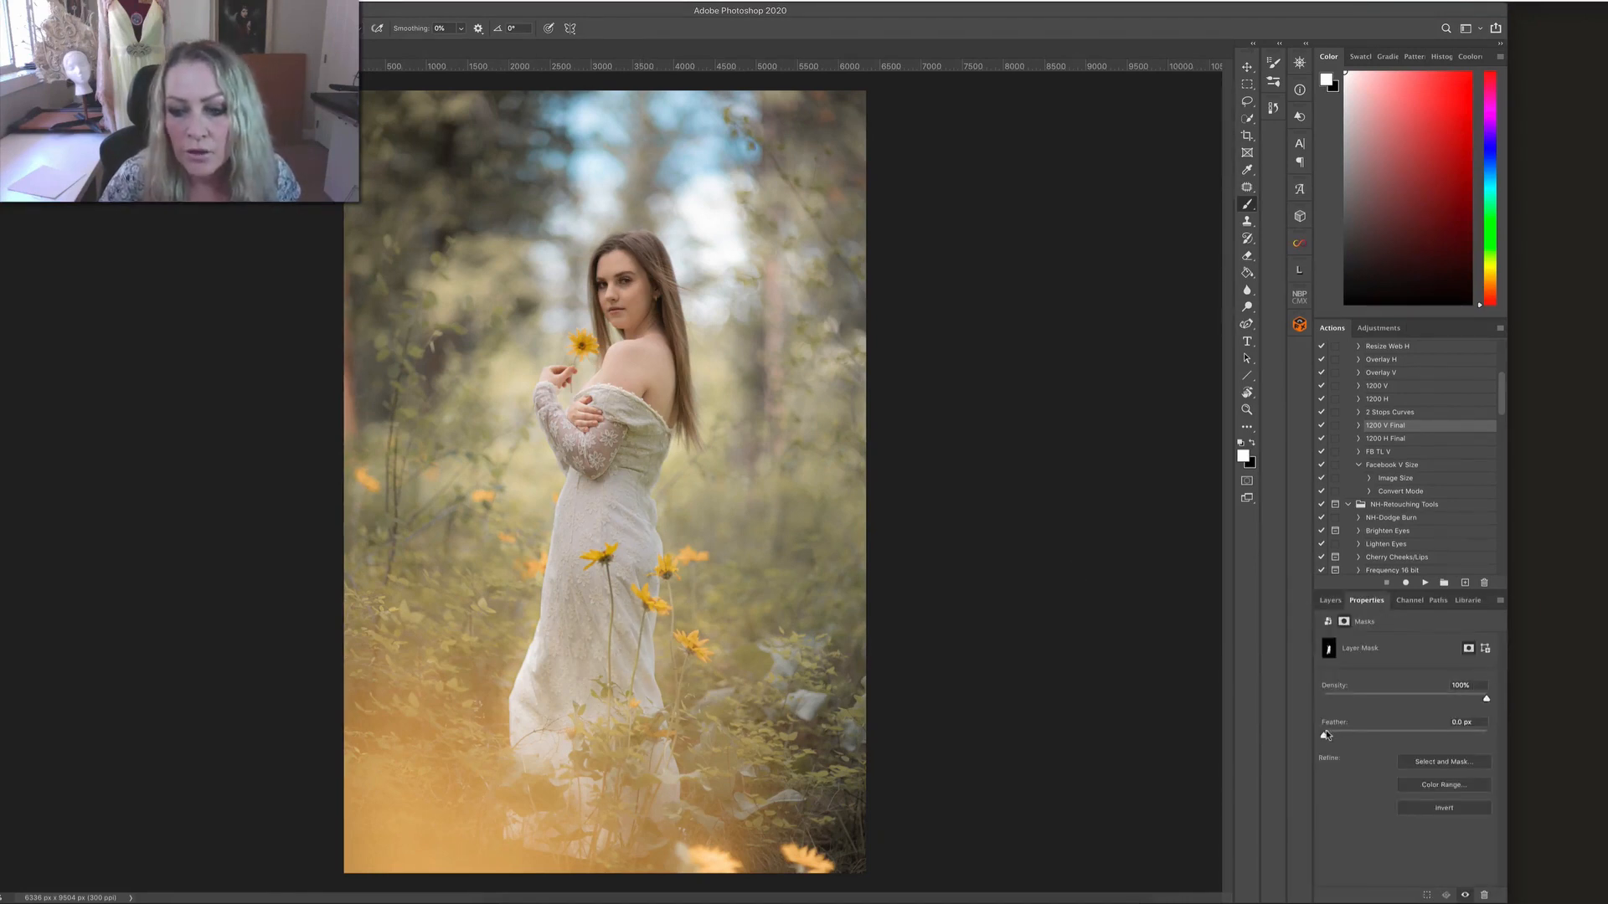
pyautogui.press('super+plus')
pyautogui.press('super+plus')
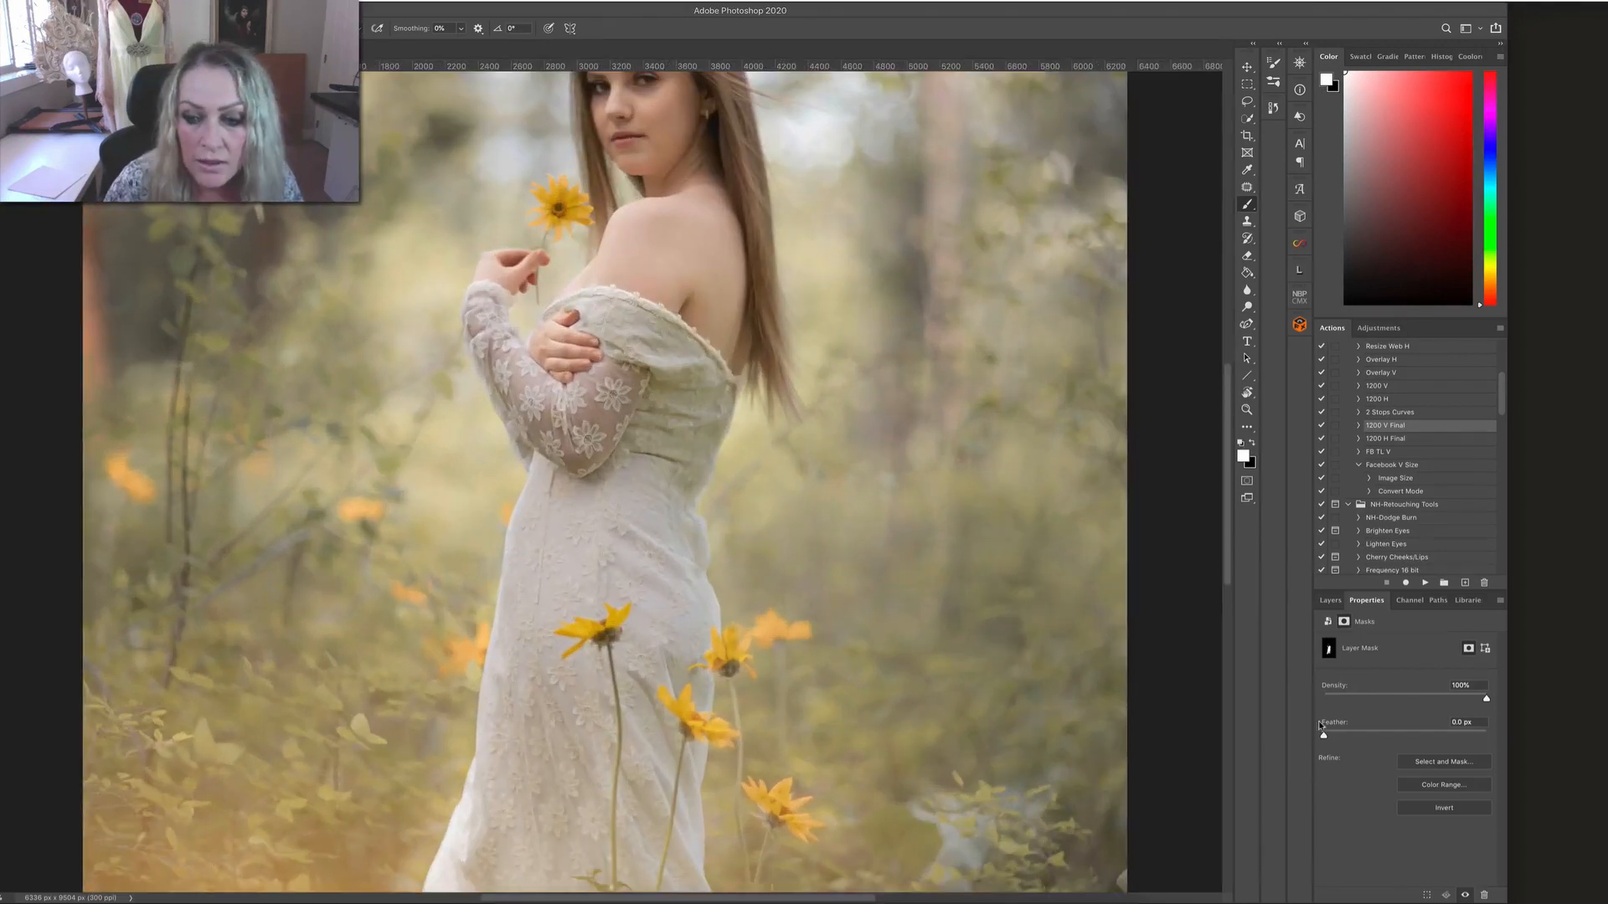
pyautogui.moveTo(1324, 735); pyautogui.dragTo(1382, 735)
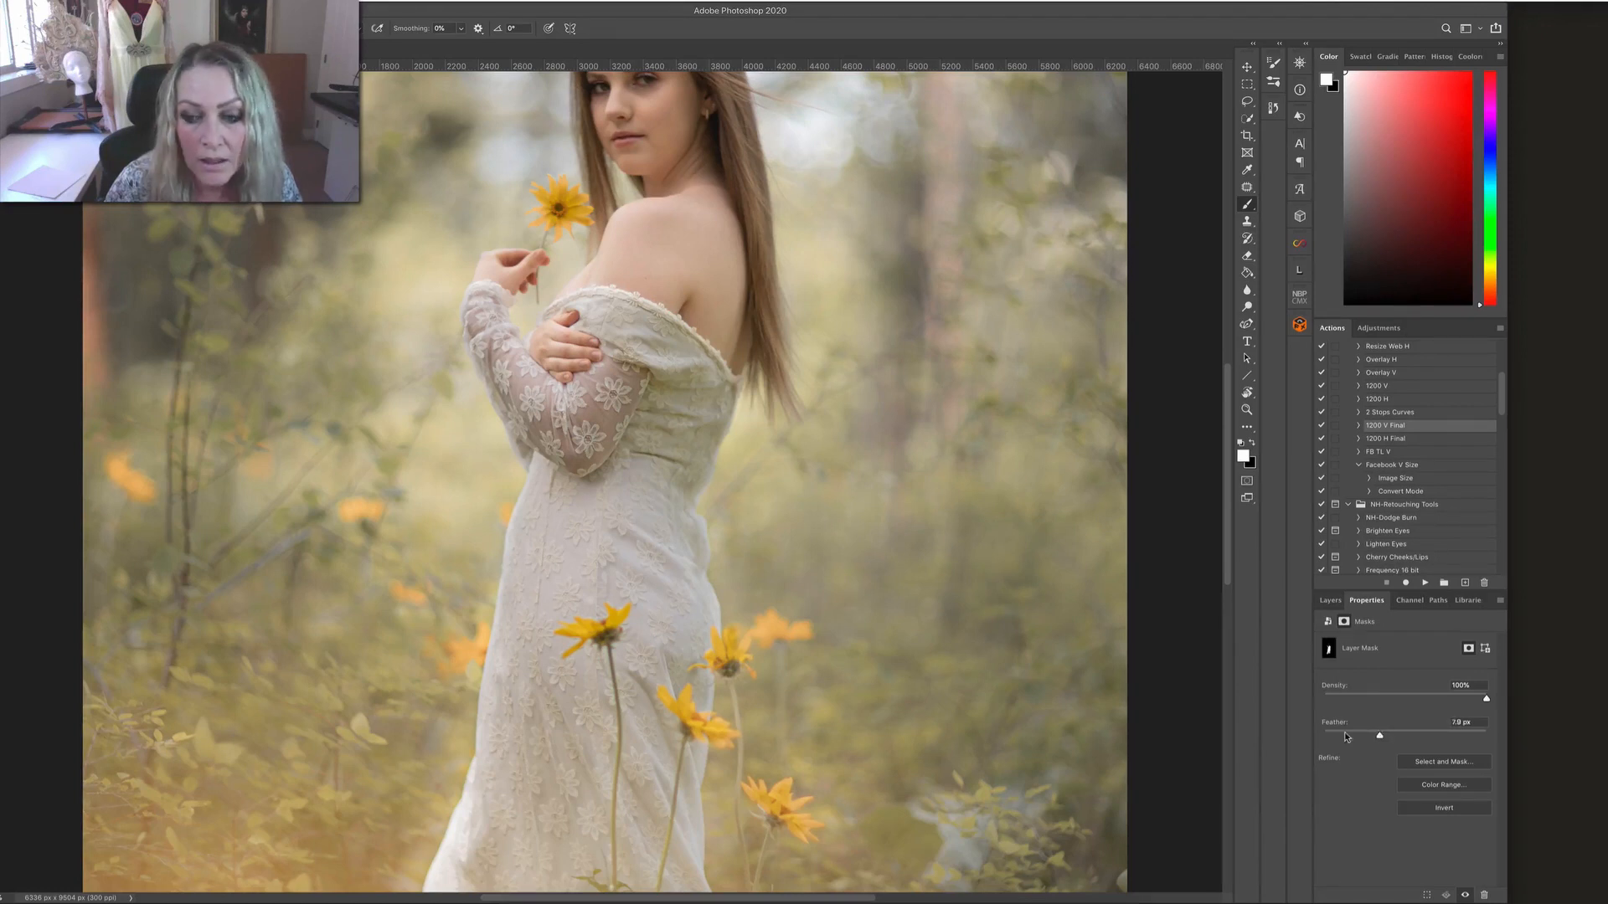
pyautogui.click(1330, 602)
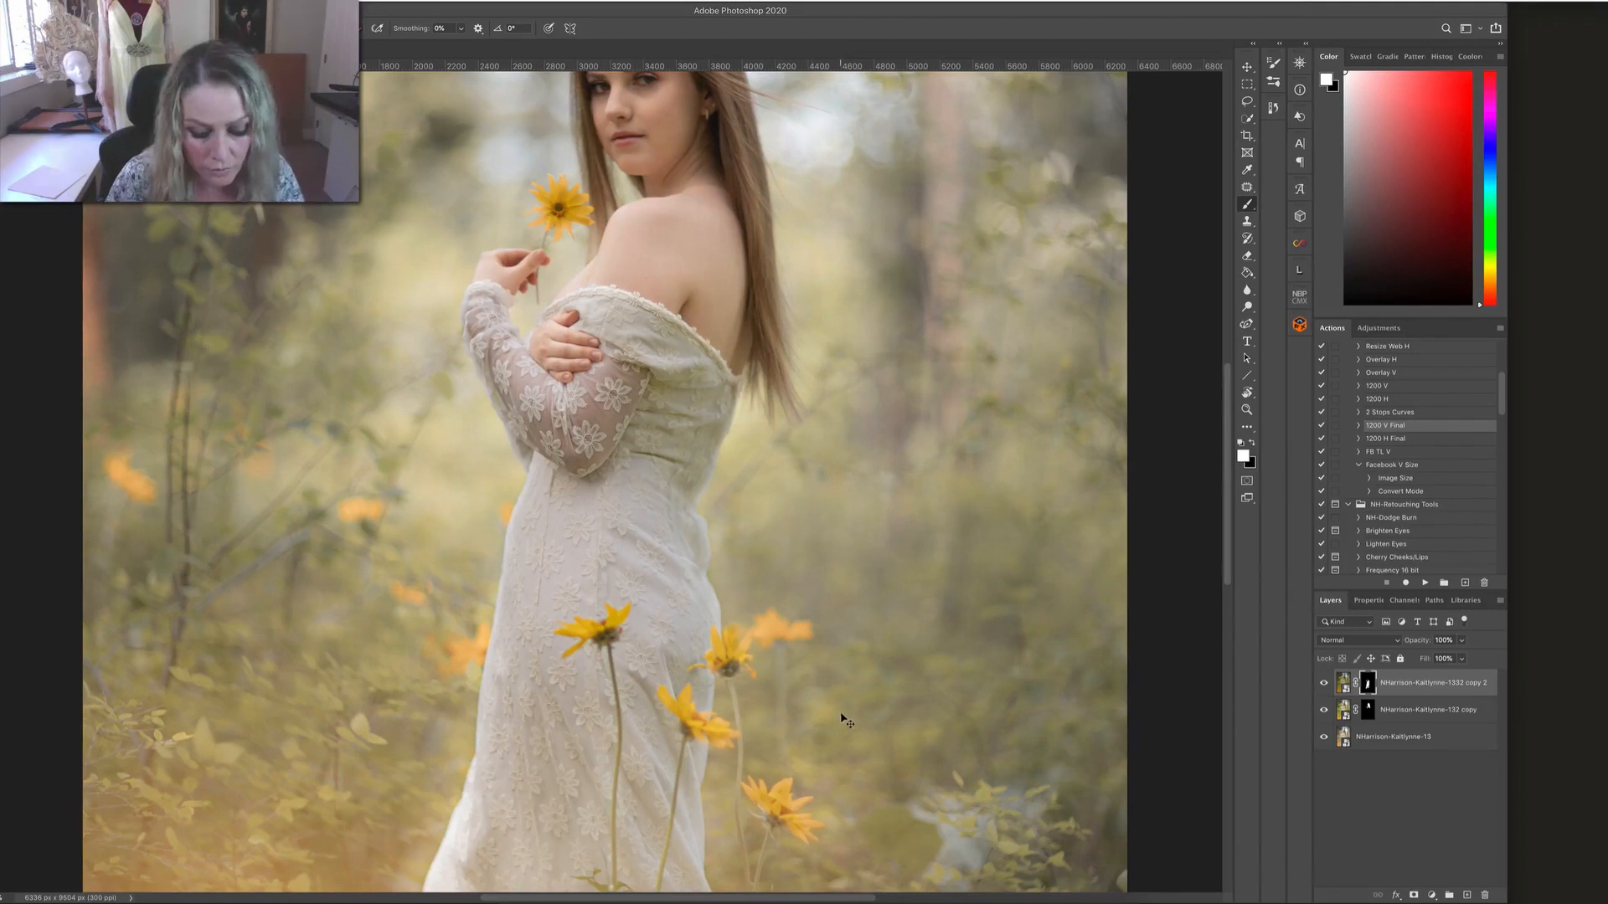
pyautogui.hotkey('ctrl', '0')
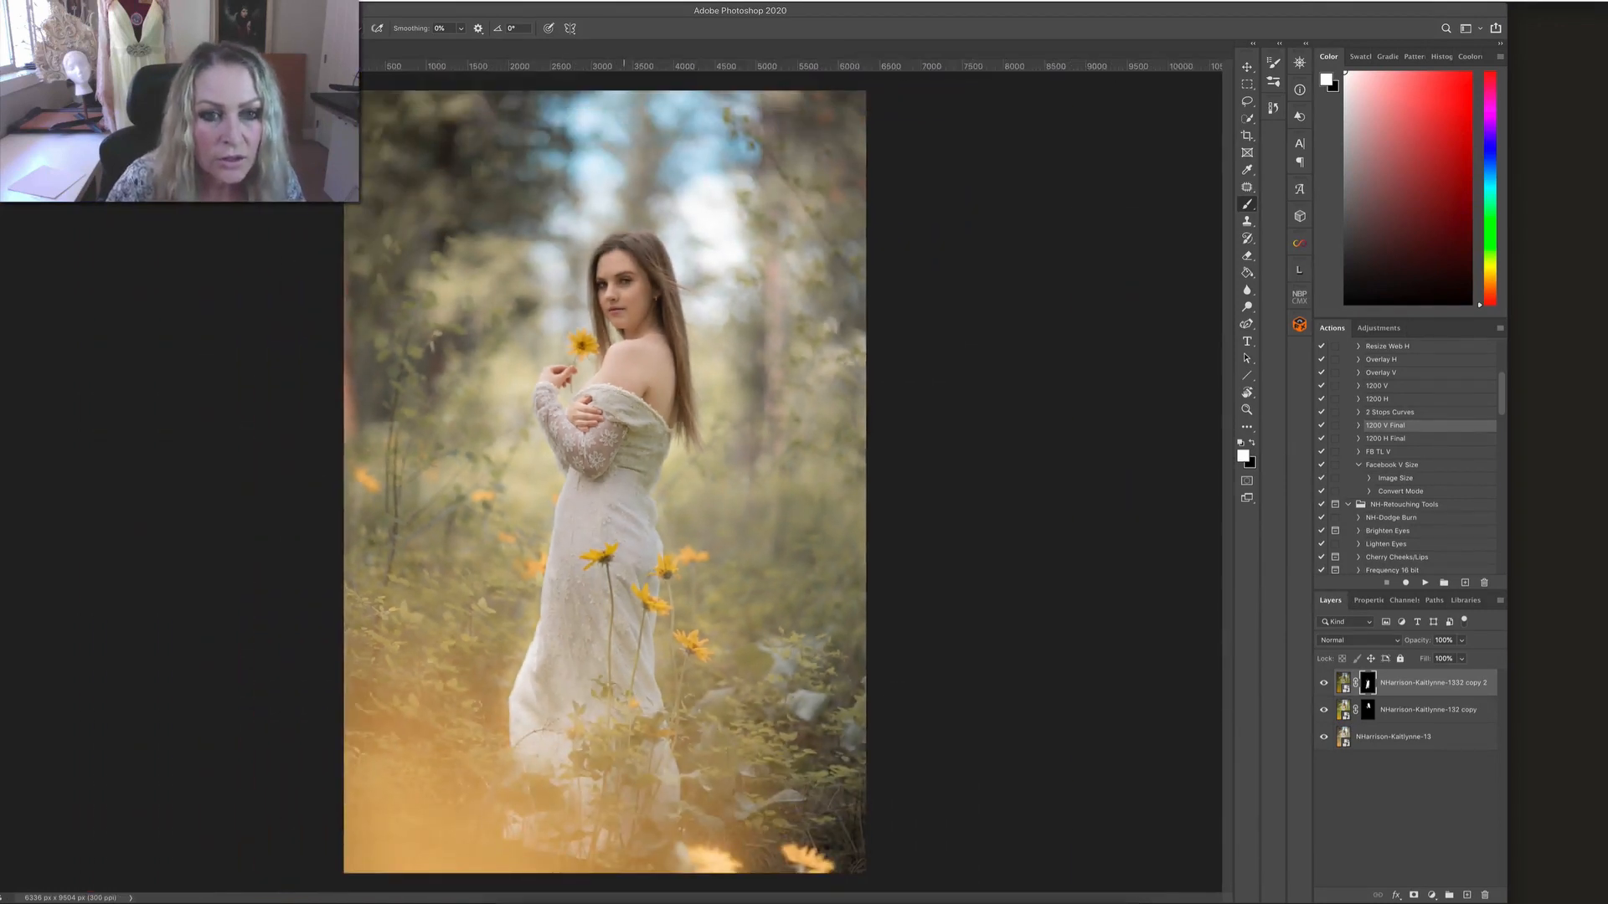
# Step: Compare the image with and without the two masked copies, and reduce the topmost copy's opacity to 75%
pyautogui.click(1324, 683)
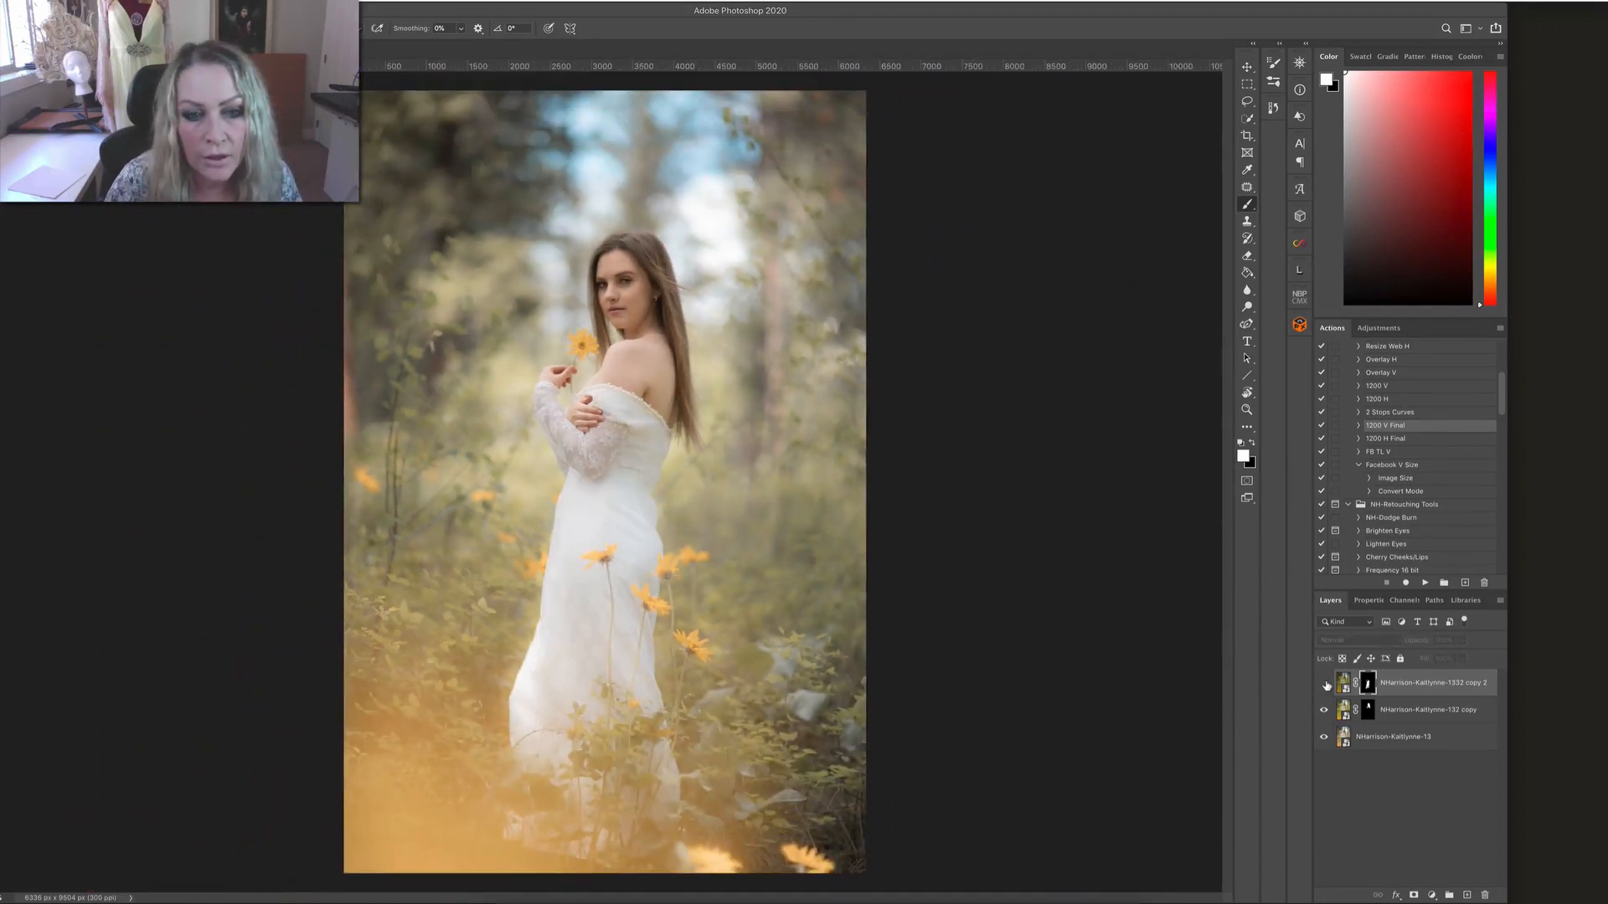
pyautogui.click(1323, 683)
pyautogui.click(1324, 684)
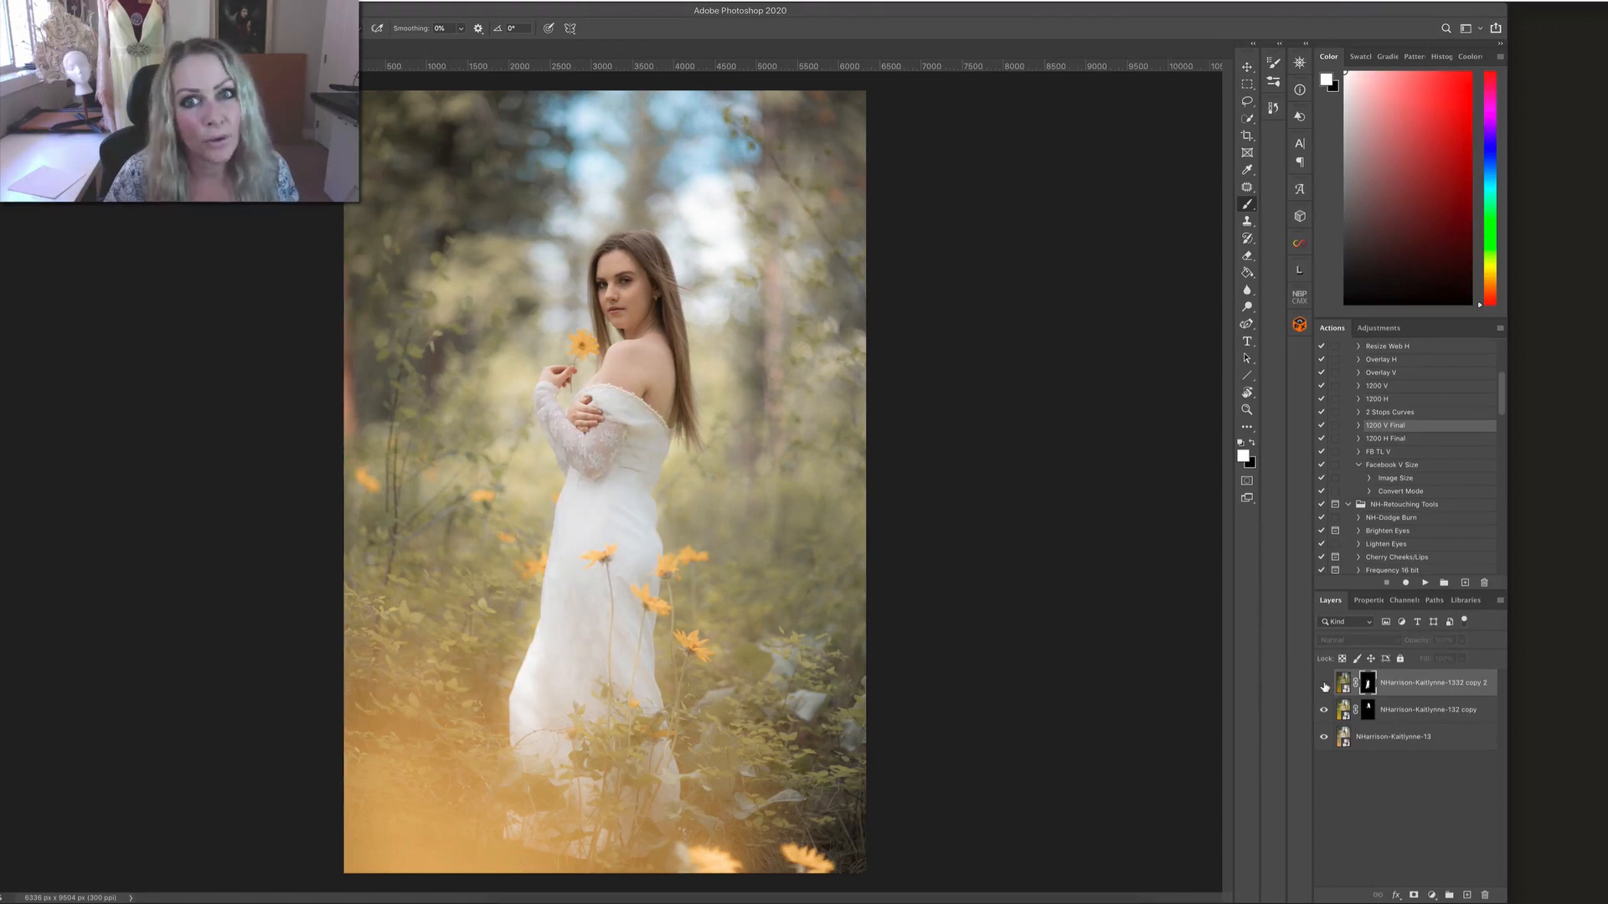
pyautogui.click(1323, 710)
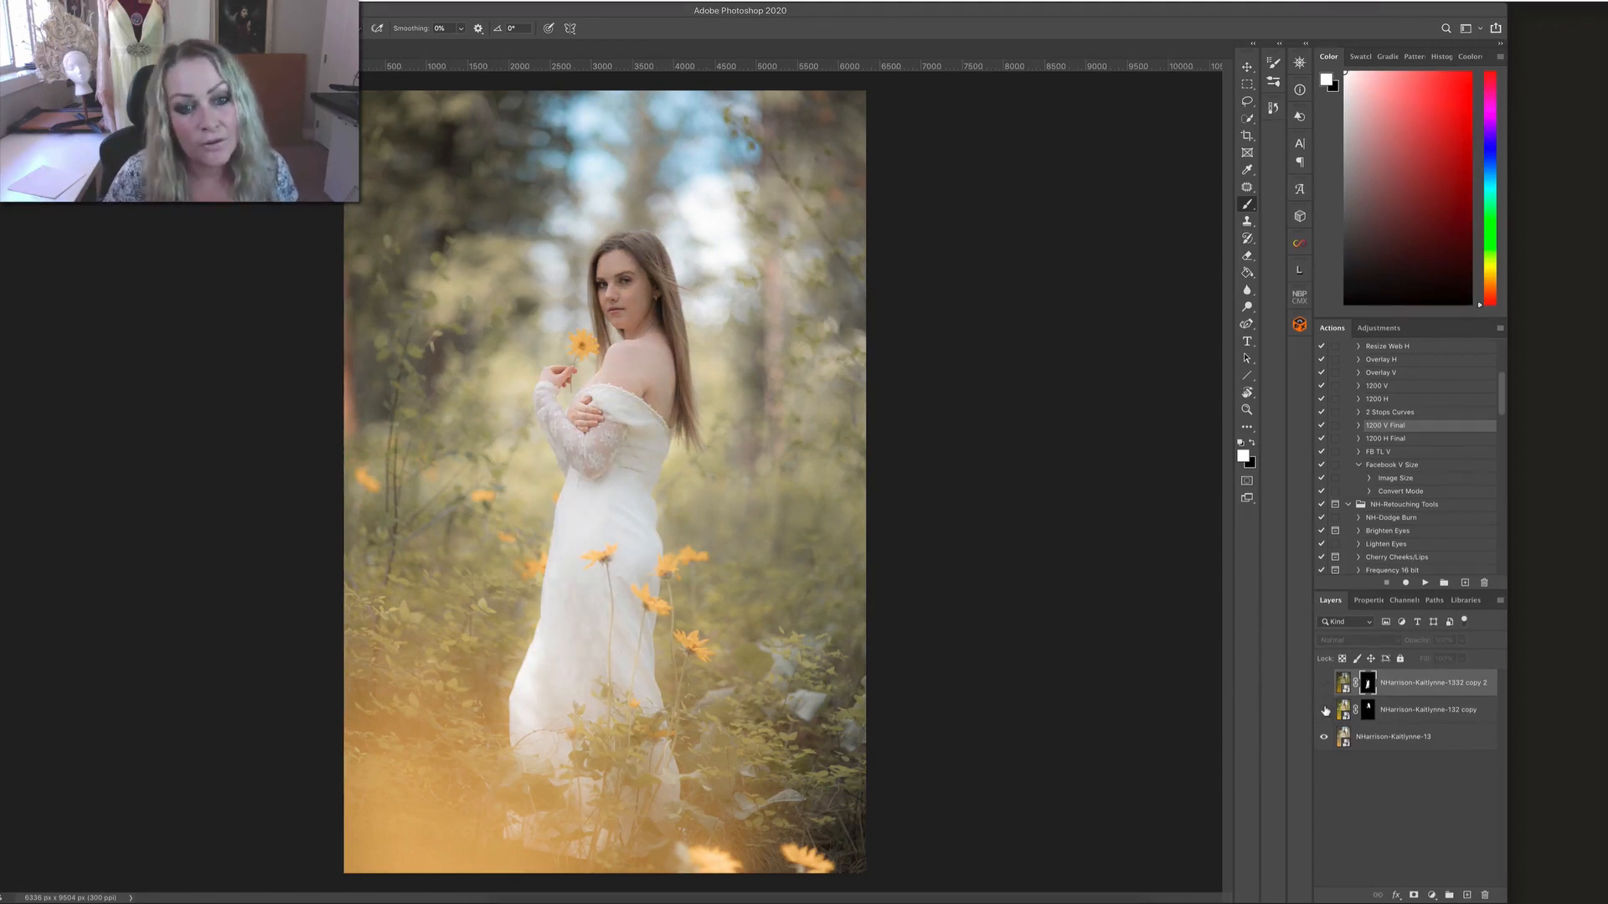
pyautogui.click(1323, 711)
pyautogui.click(1325, 710)
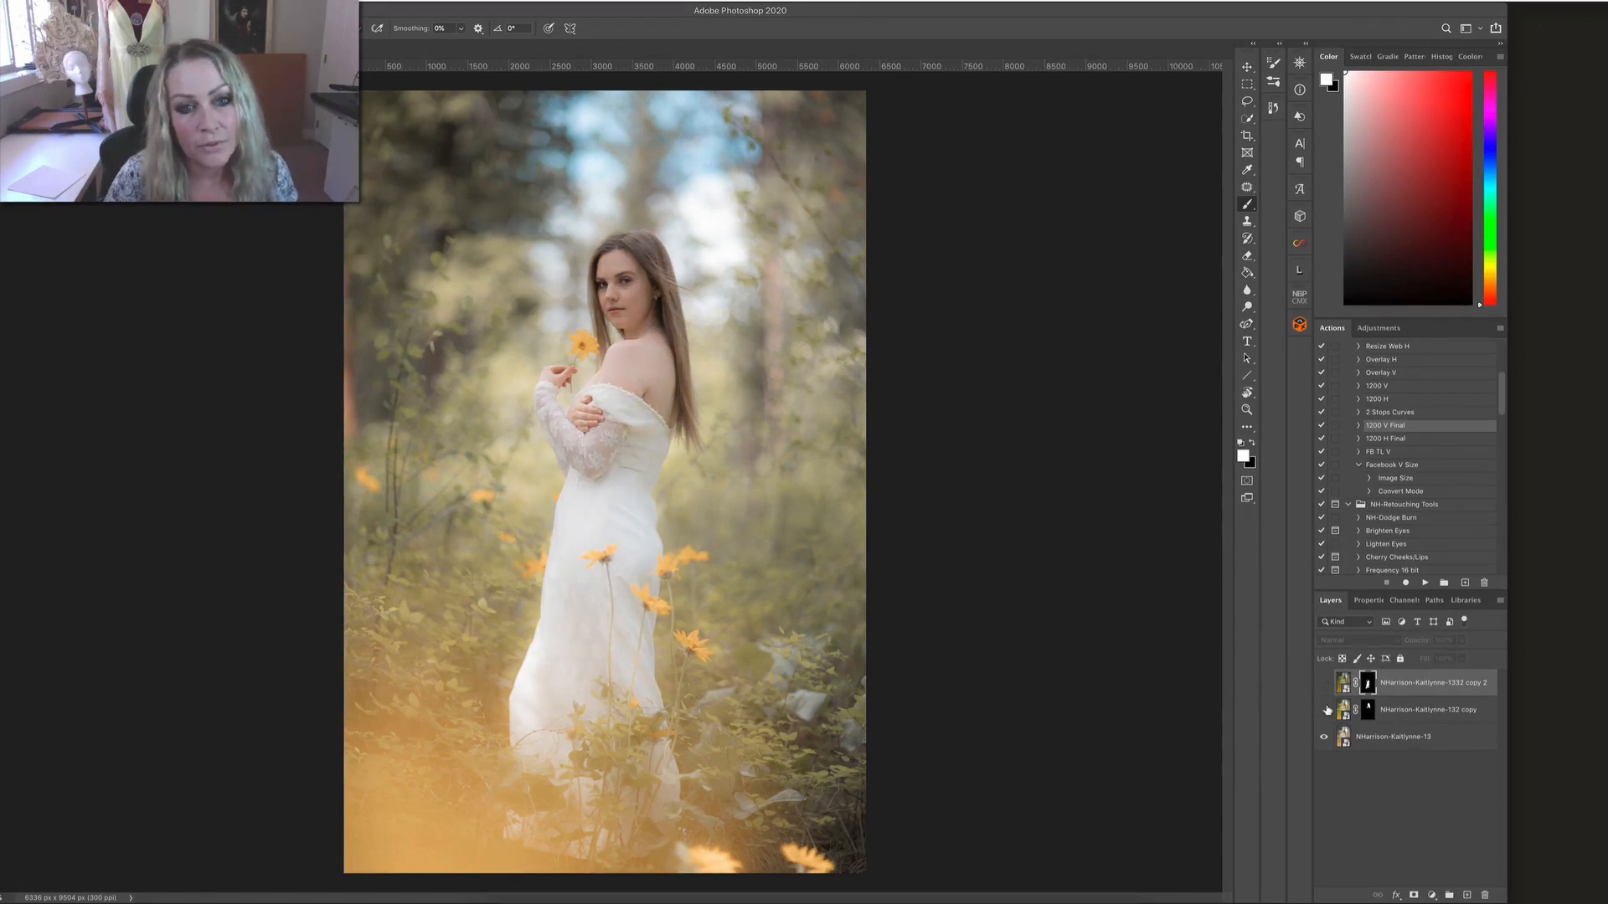
pyautogui.click(1324, 710)
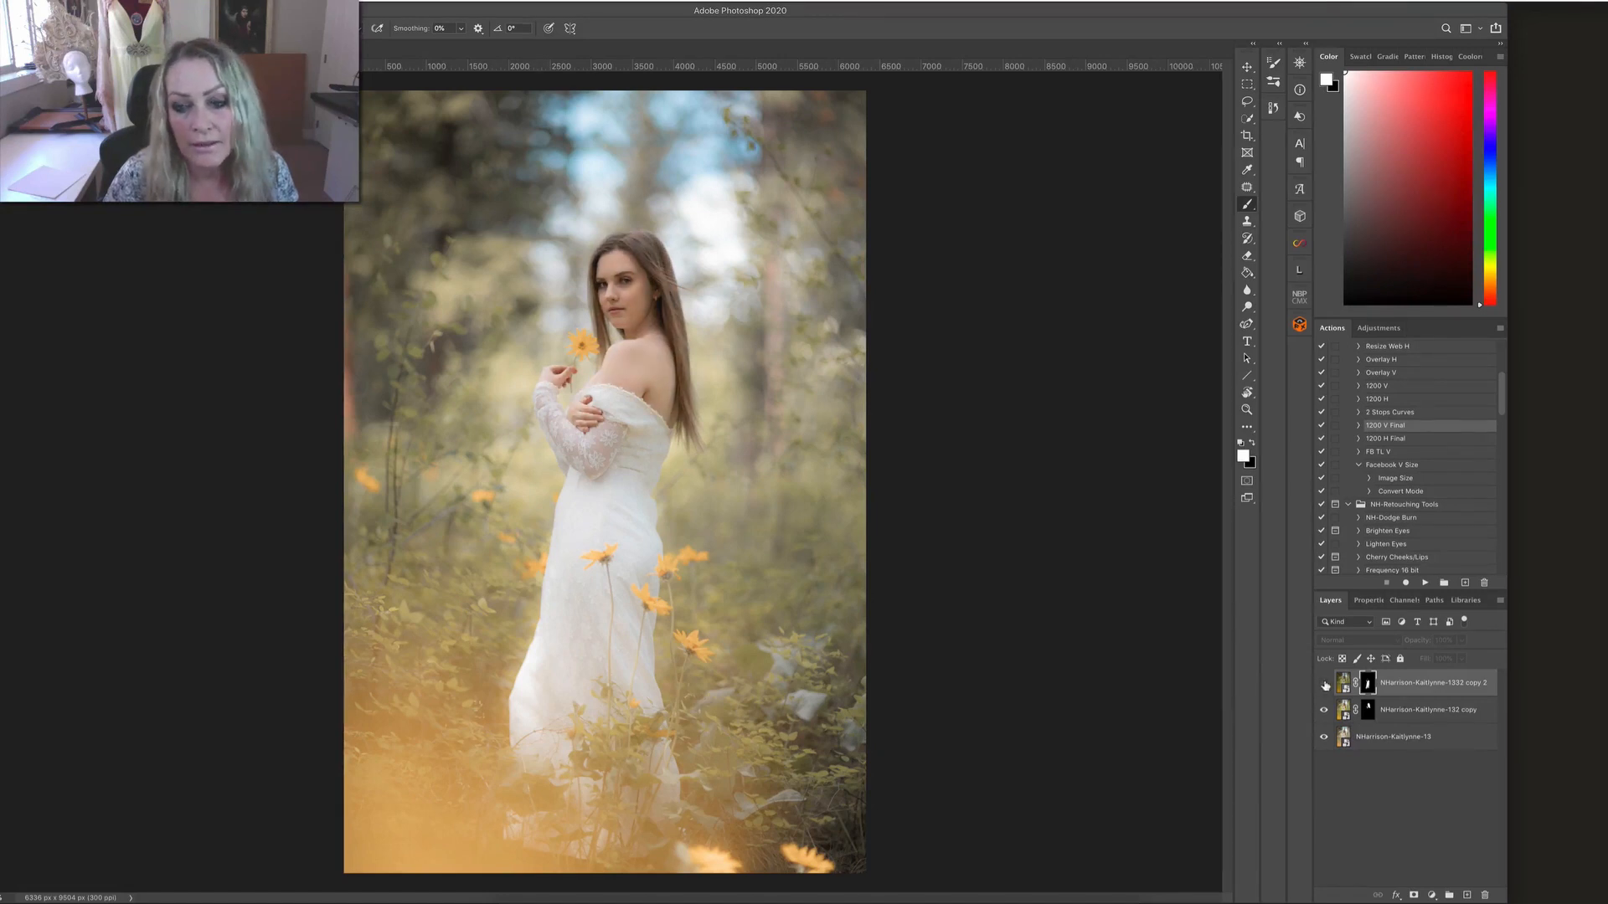
pyautogui.click(1325, 685)
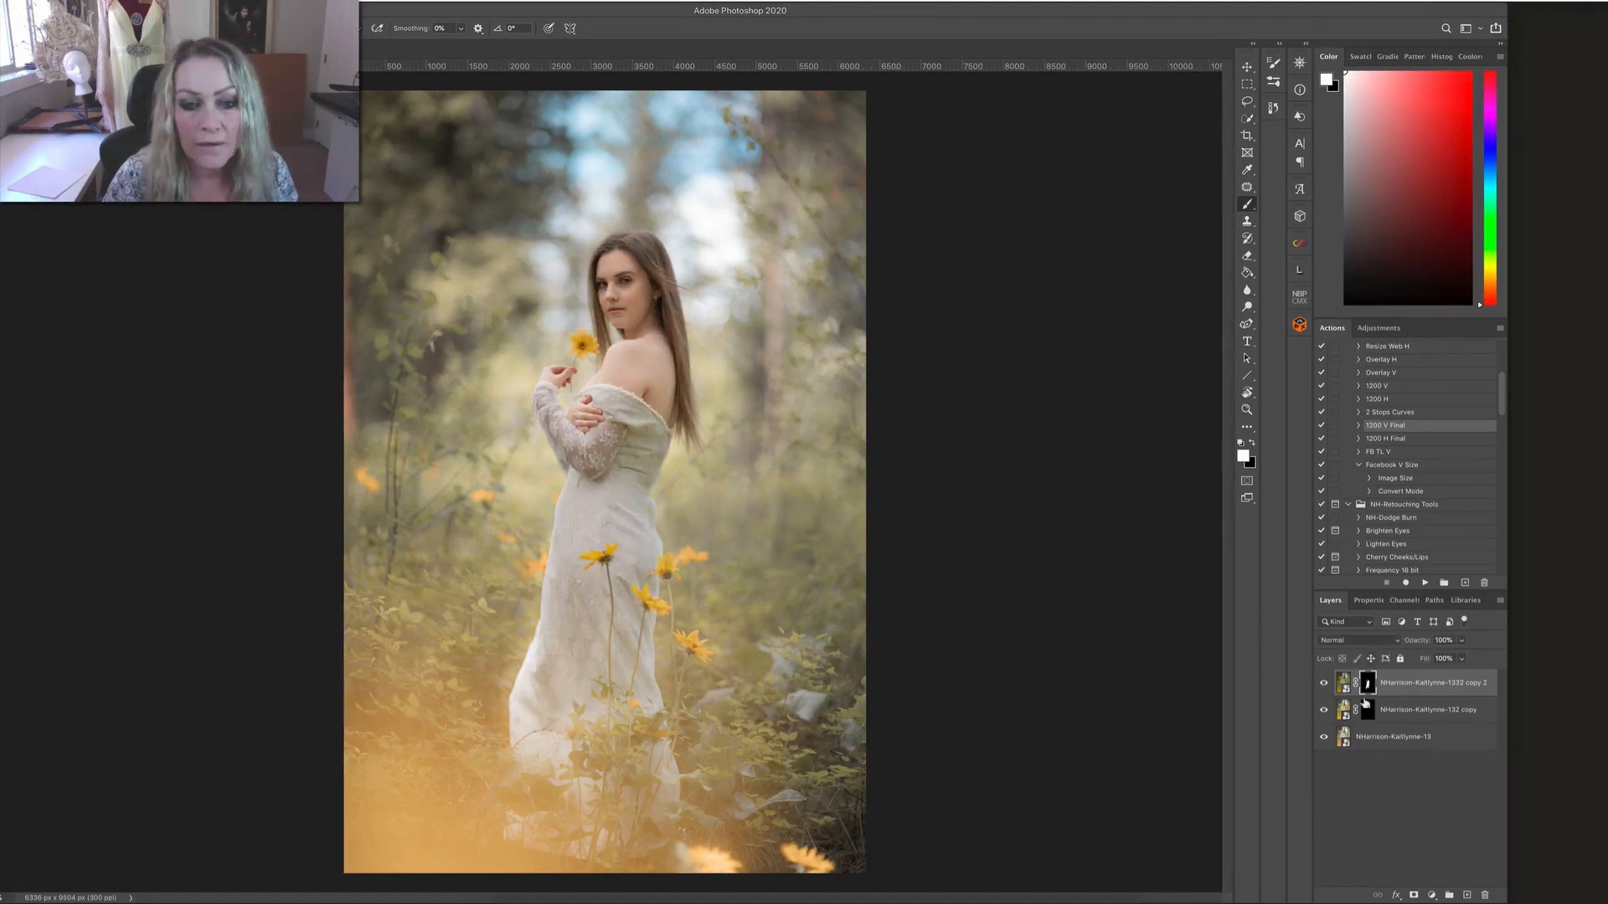
pyautogui.click(1461, 640)
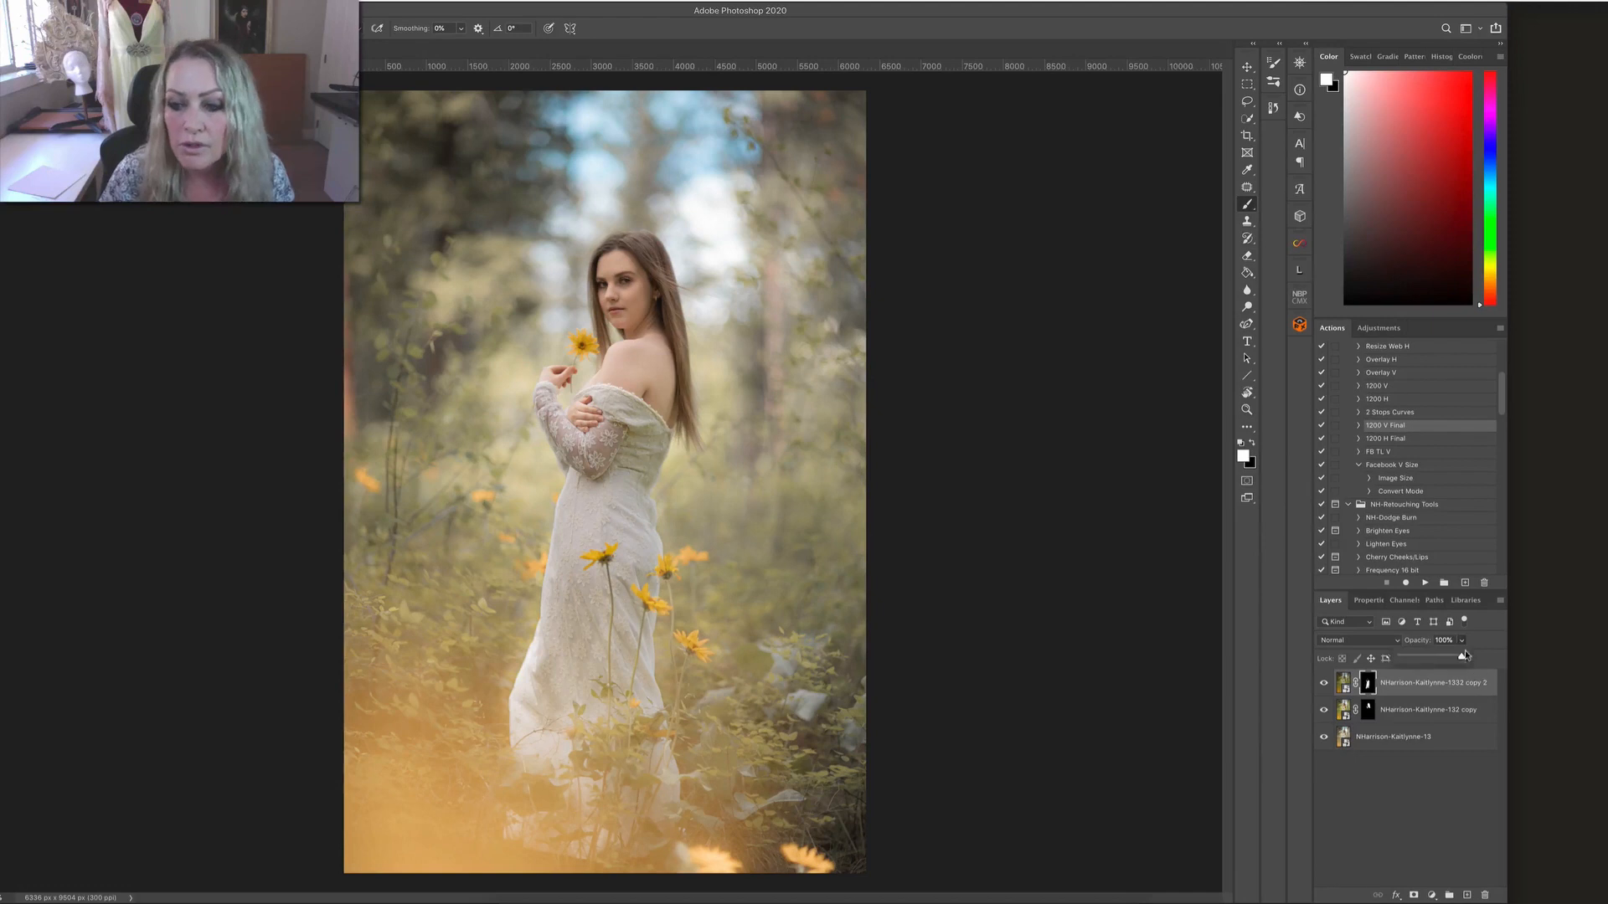
pyautogui.moveTo(1463, 656); pyautogui.dragTo(1446, 659)
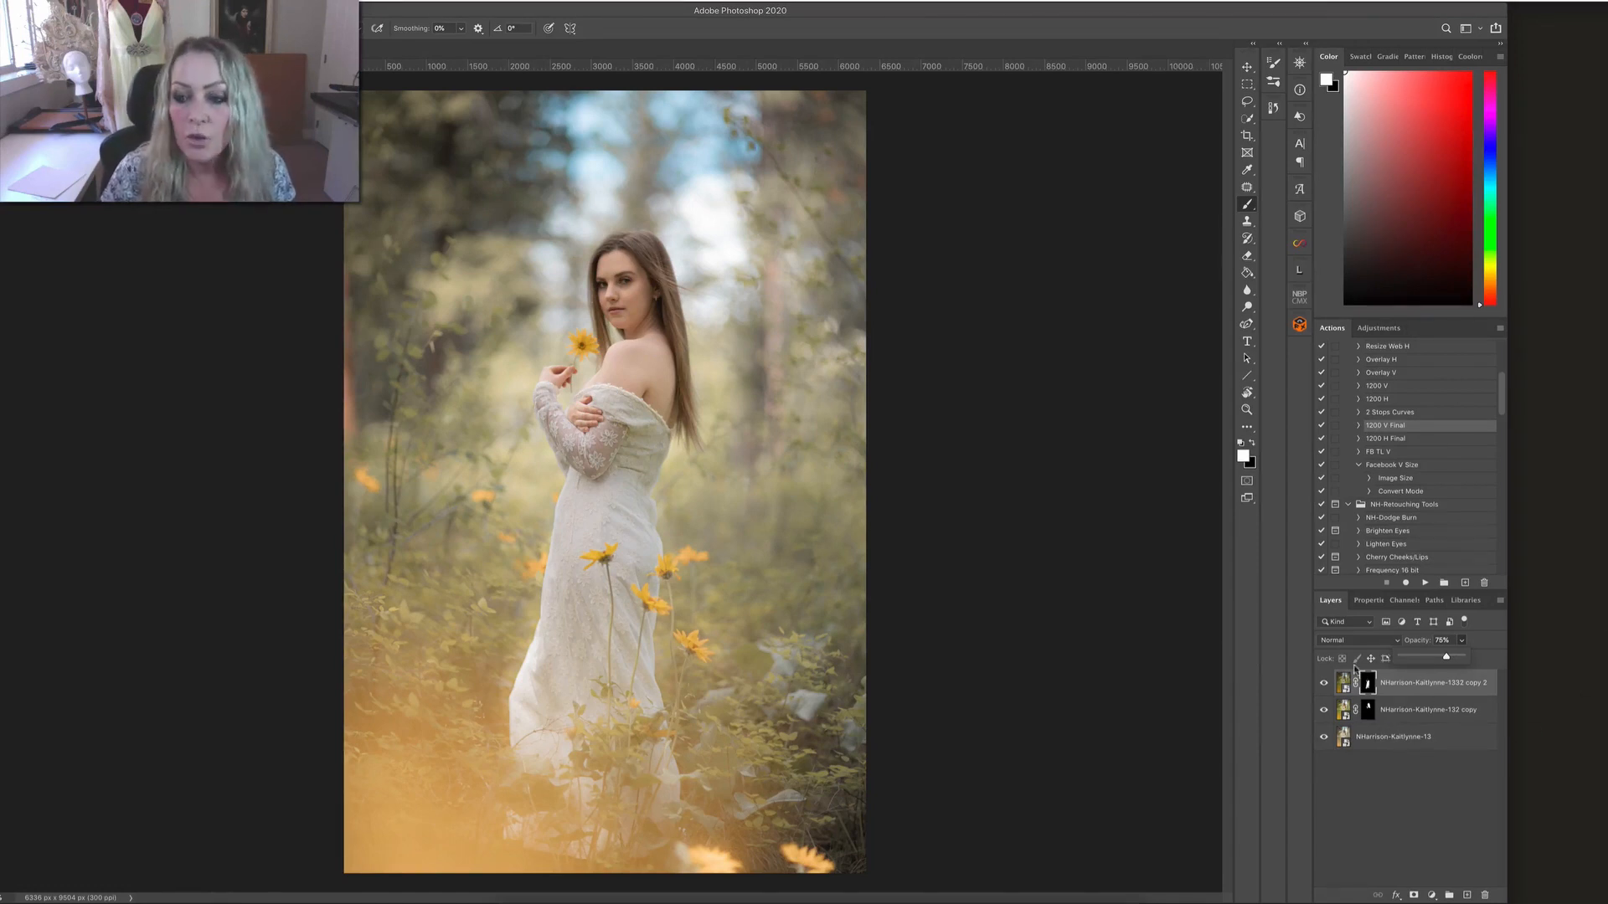
# Step: Add a new layer and paint sampled light blue sky tones softly over the branches and treetops above her head
pyautogui.click(1466, 895)
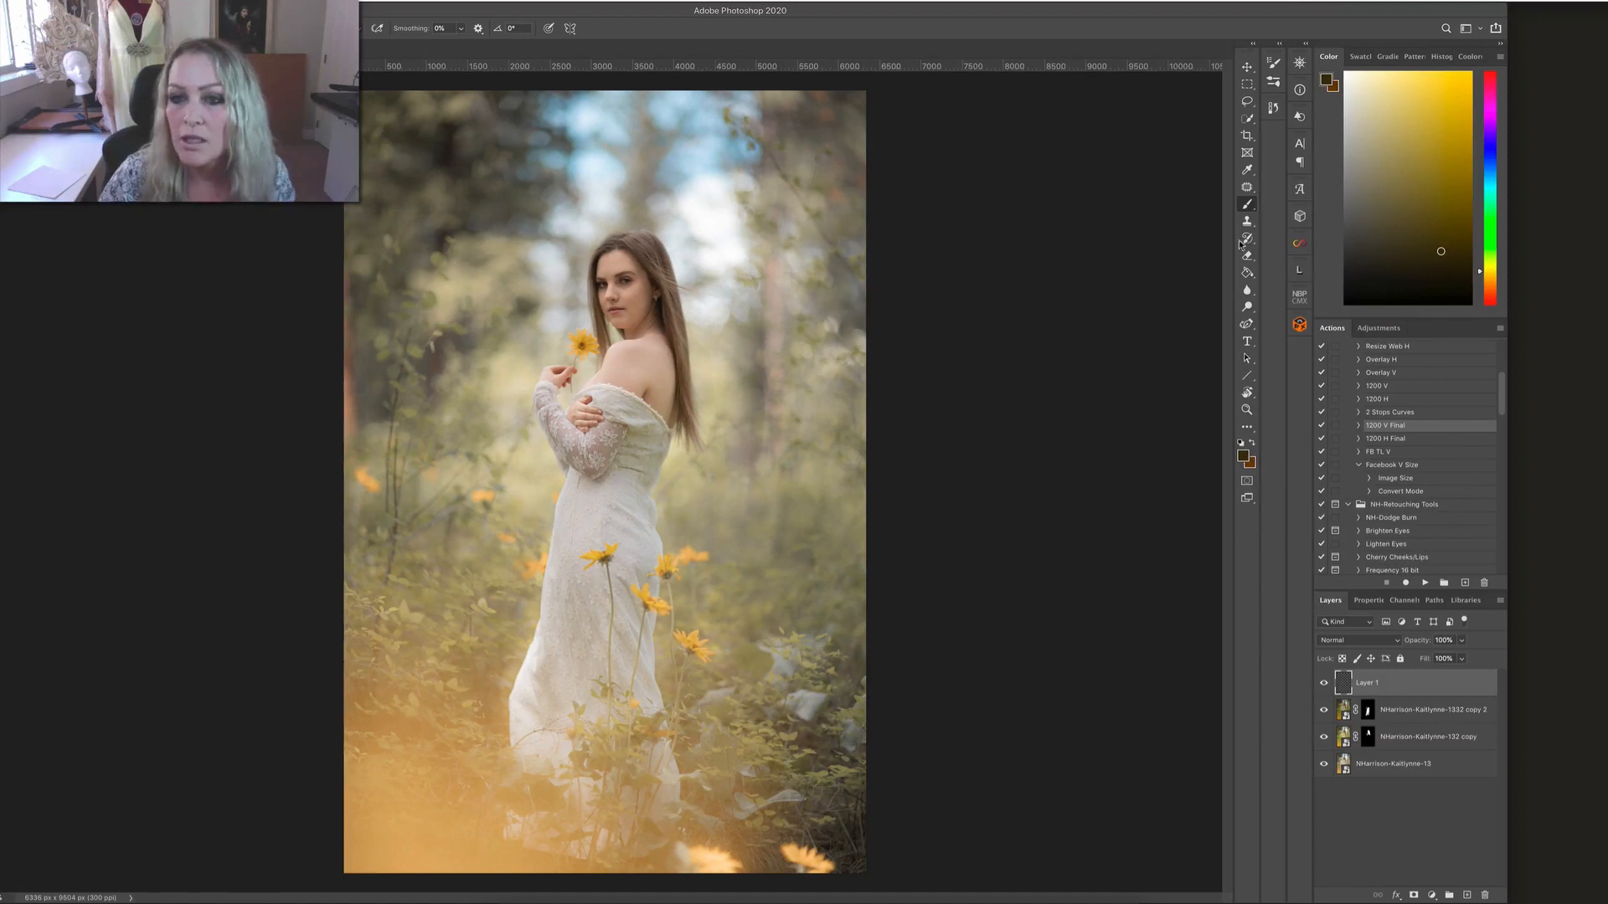
pyautogui.click(358, 29)
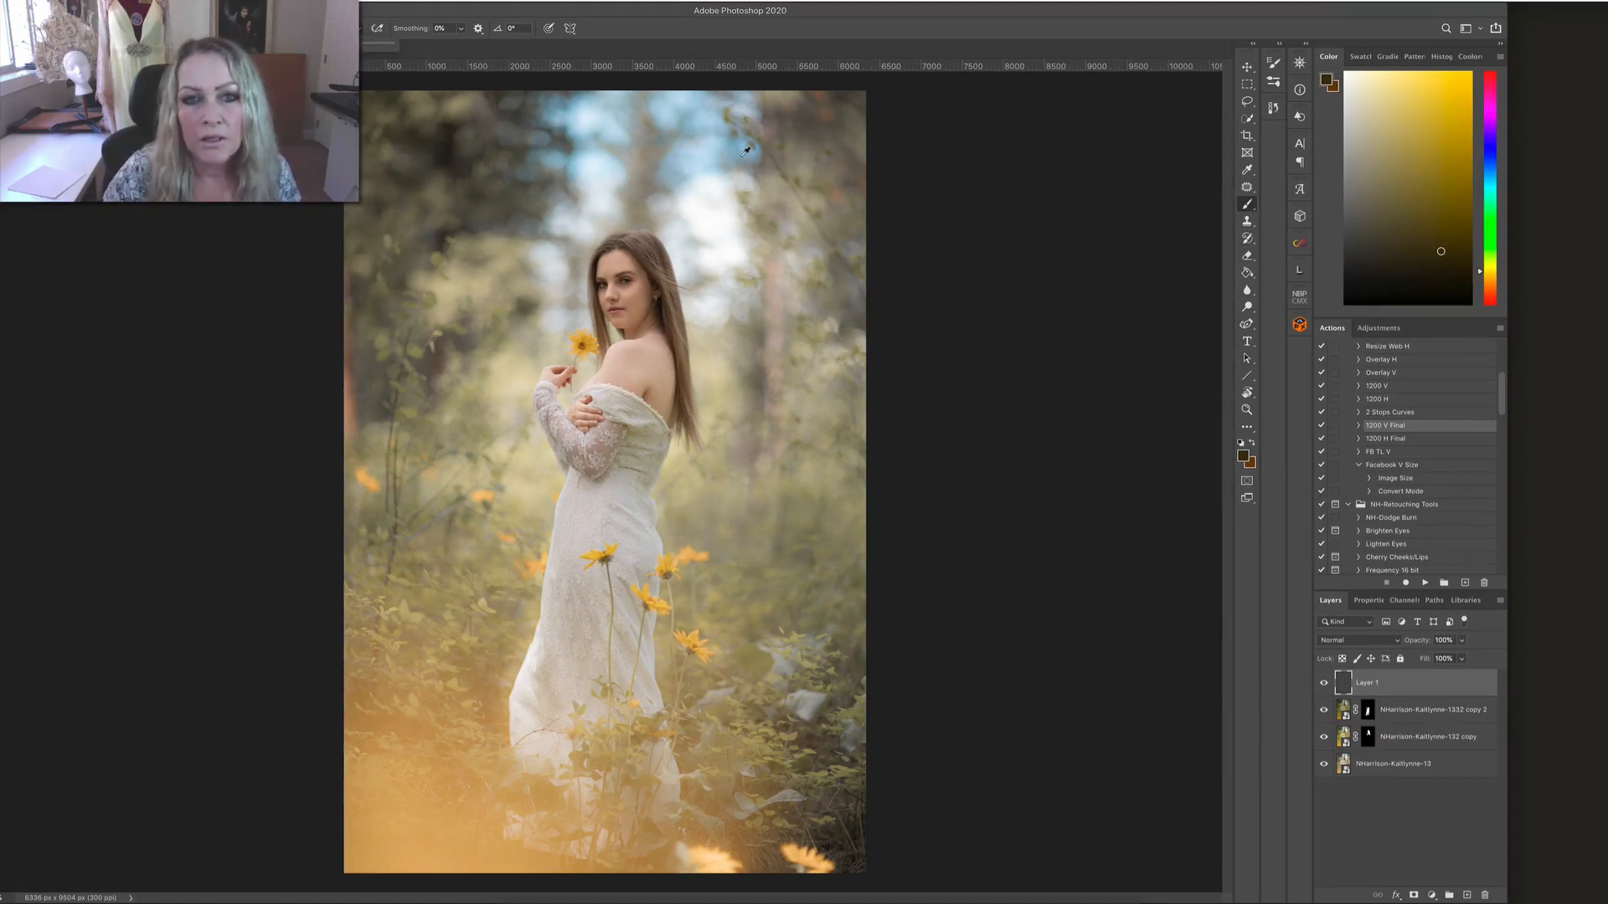
pyautogui.keyDown('alt'); pyautogui.click(696, 164); pyautogui.keyUp('alt')
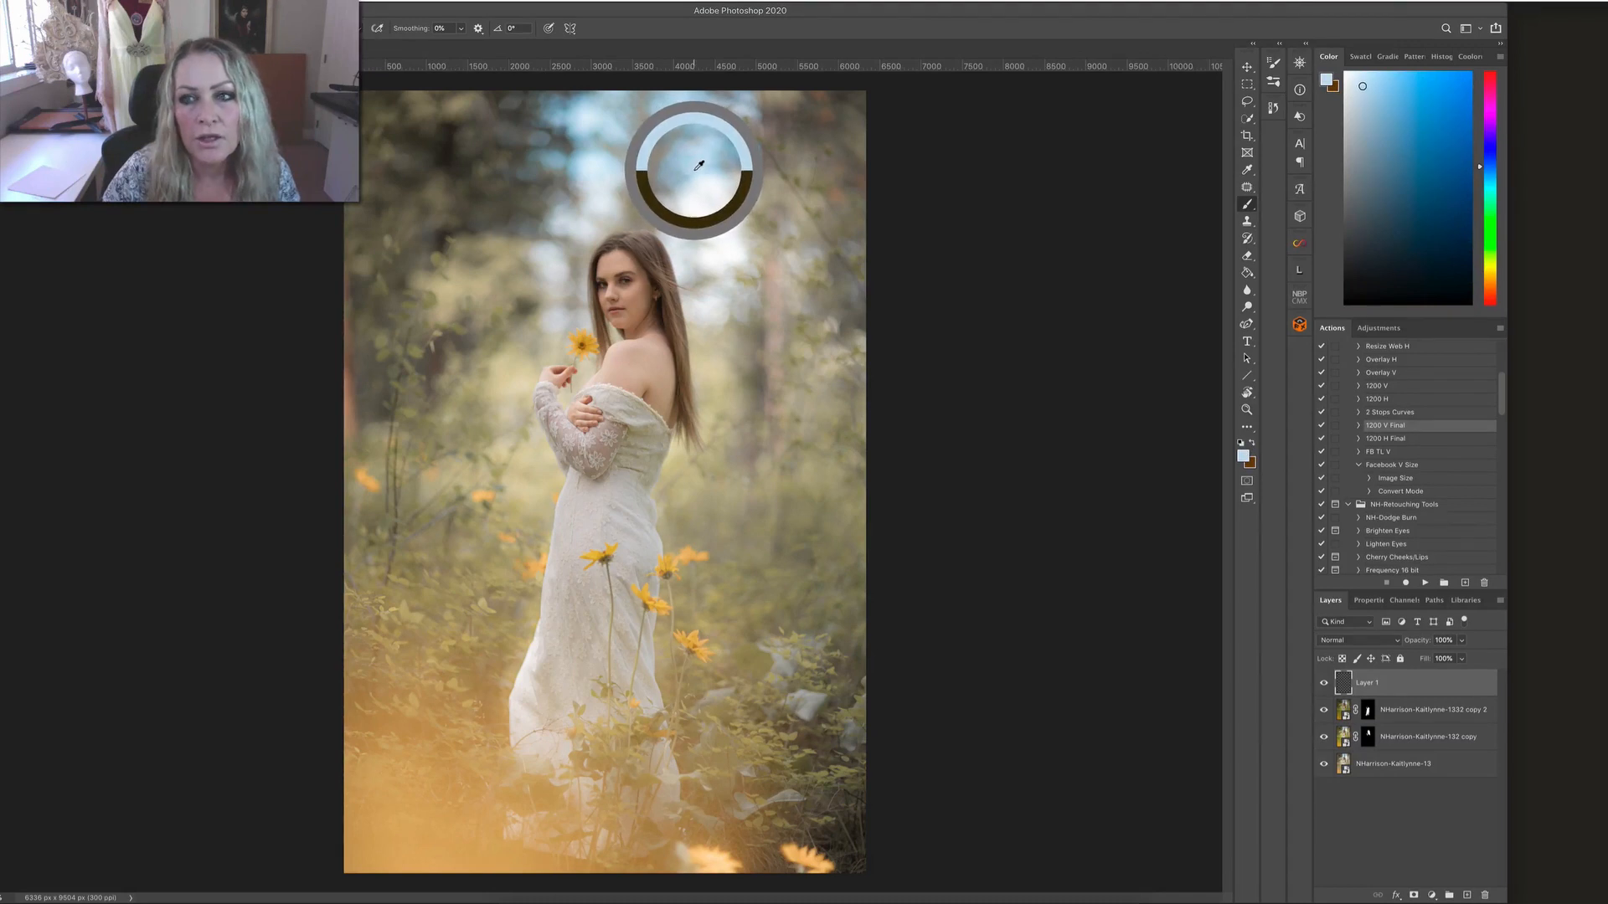
pyautogui.moveTo(709, 211); pyautogui.dragTo(727, 210)
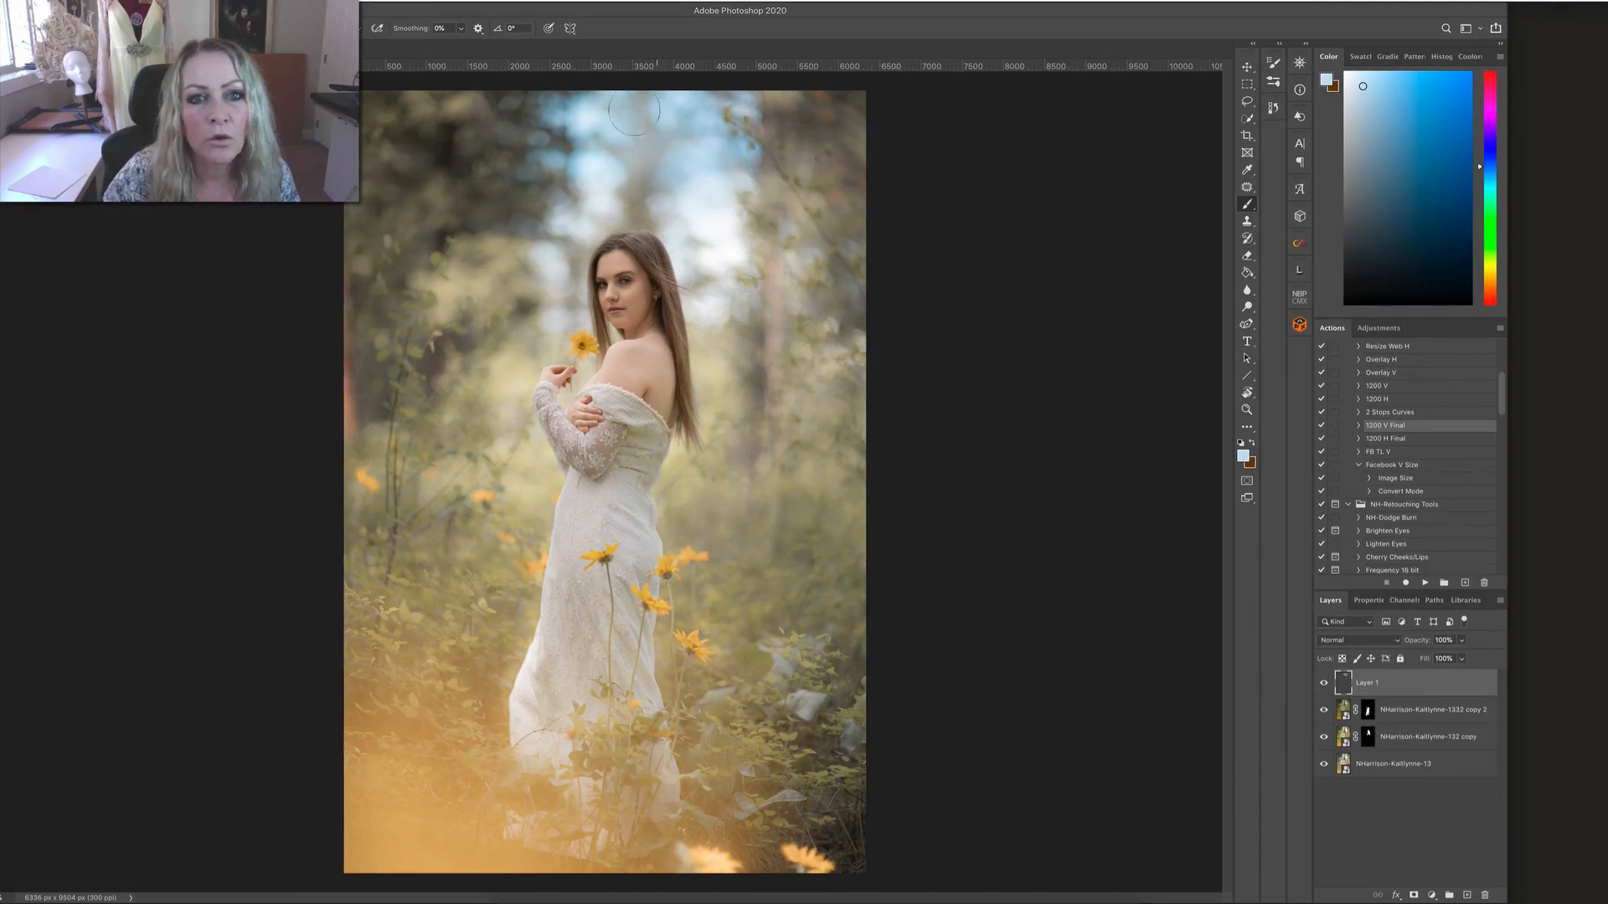
pyautogui.moveTo(558, 134); pyautogui.dragTo(546, 165)
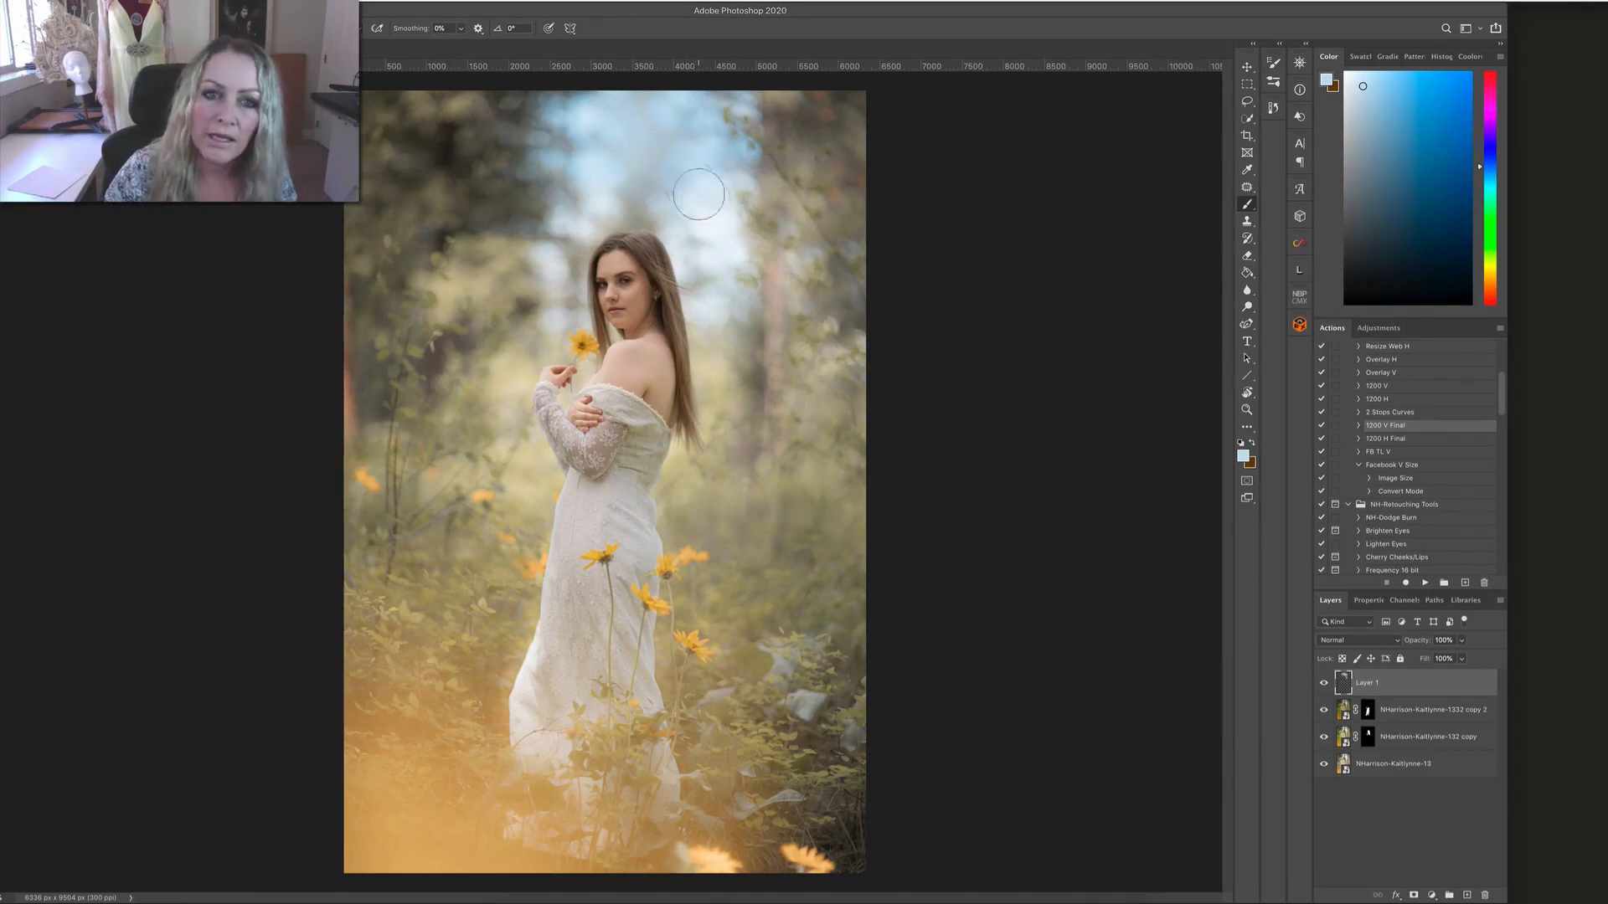
pyautogui.moveTo(658, 186); pyautogui.dragTo(639, 197)
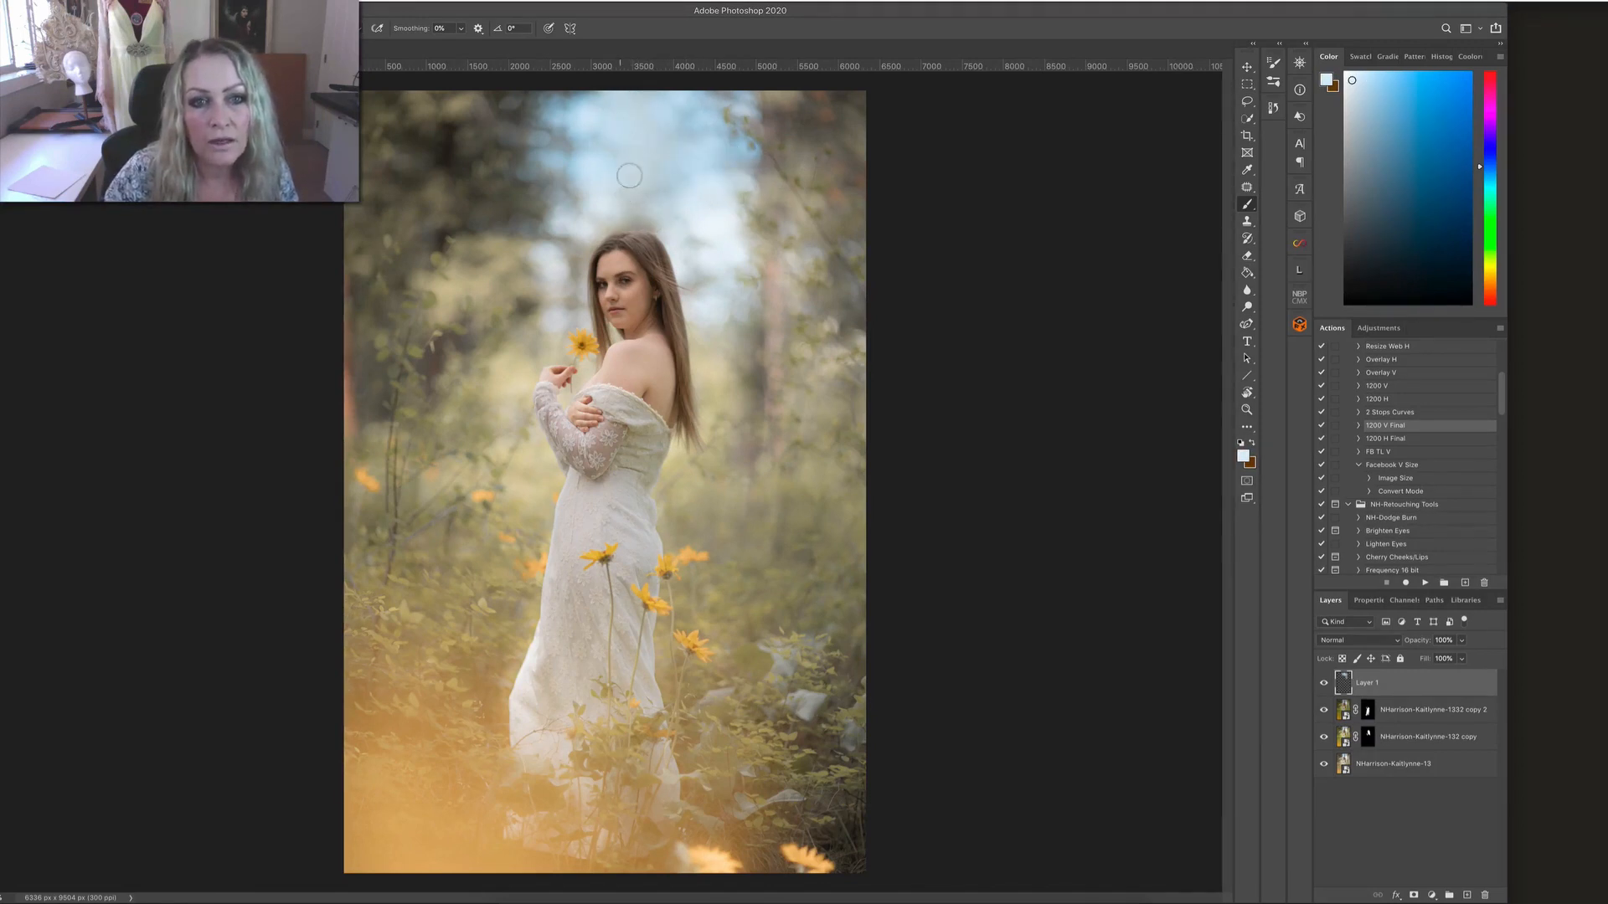
pyautogui.moveTo(657, 139)
pyautogui.mouseDown()
pyautogui.moveTo(675, 138)
pyautogui.moveTo(649, 166)
pyautogui.mouseUp()
pyautogui.moveTo(574, 122)
pyautogui.mouseDown()
pyautogui.moveTo(512, 122)
pyautogui.moveTo(552, 184)
pyautogui.moveTo(504, 186)
pyautogui.moveTo(448, 126)
pyautogui.mouseUp()
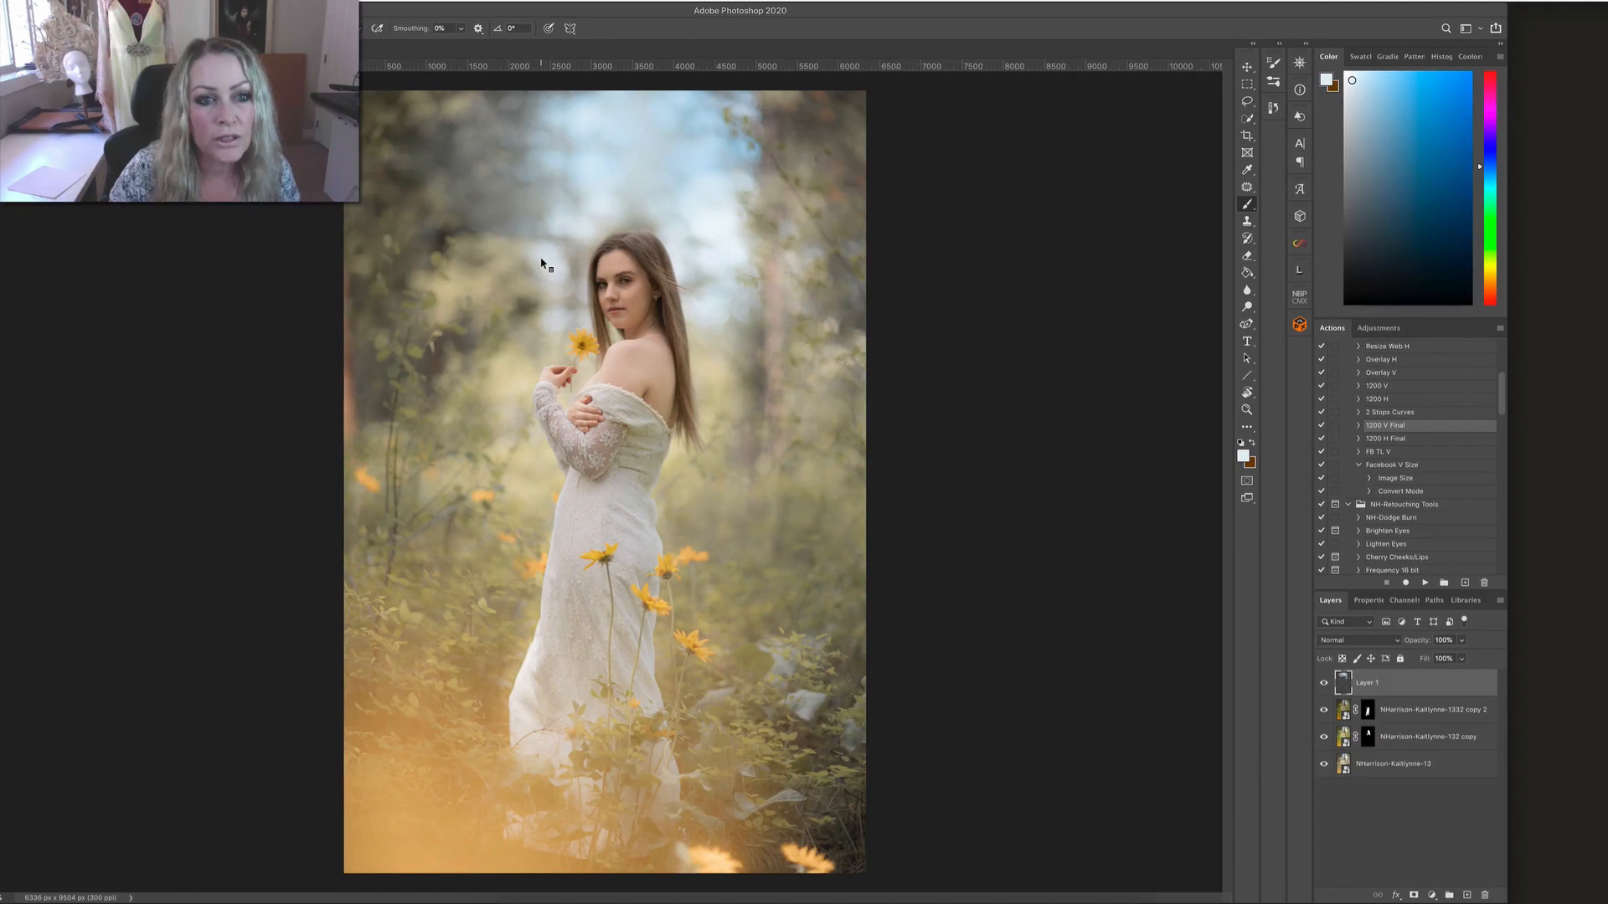
# Step: Resize the soft brush and sample muted beige and sky tones to blend the blurred background beside and above her head
pyautogui.moveTo(538, 198); pyautogui.dragTo(507, 207)
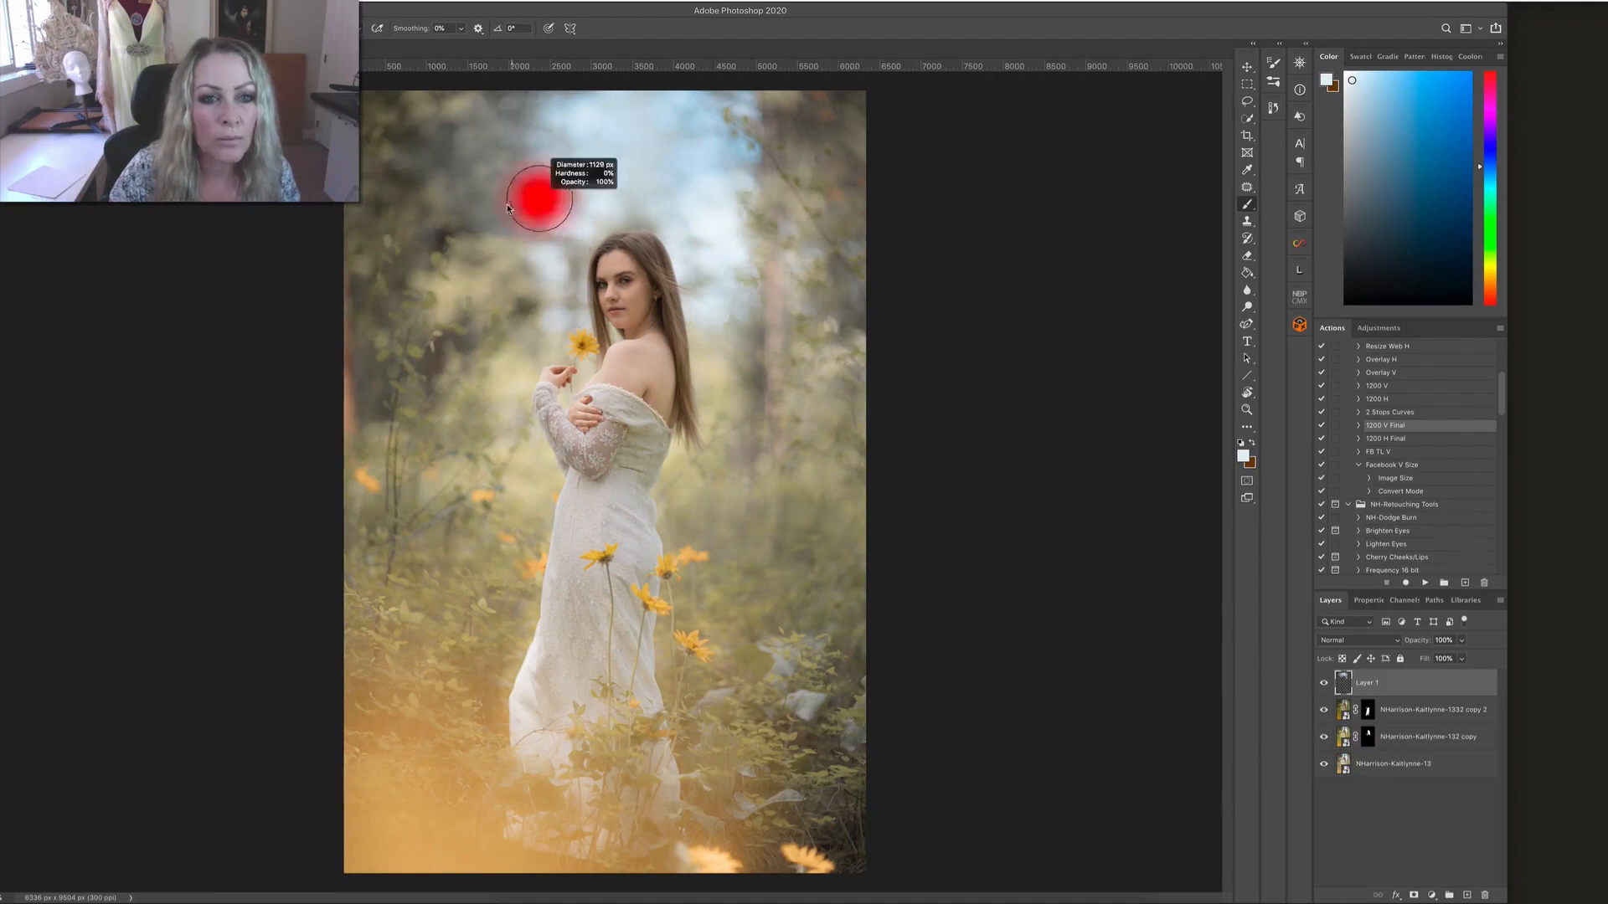
pyautogui.keyDown('alt'); pyautogui.click(480, 274); pyautogui.keyUp('alt')
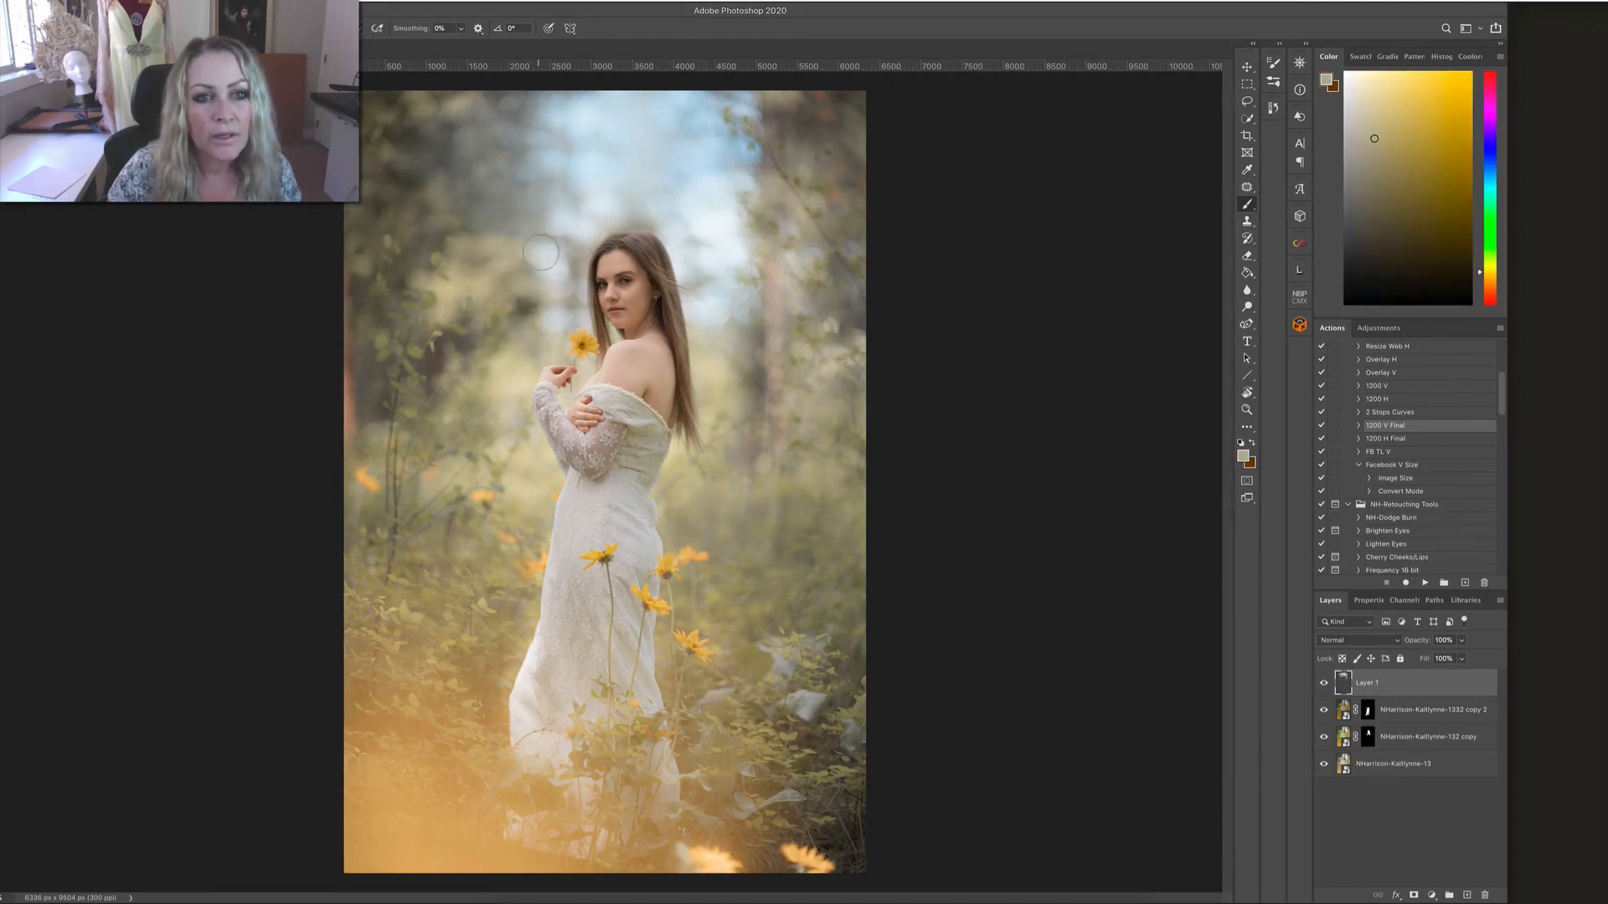
pyautogui.keyDown('alt'); pyautogui.click(537, 281); pyautogui.keyUp('alt')
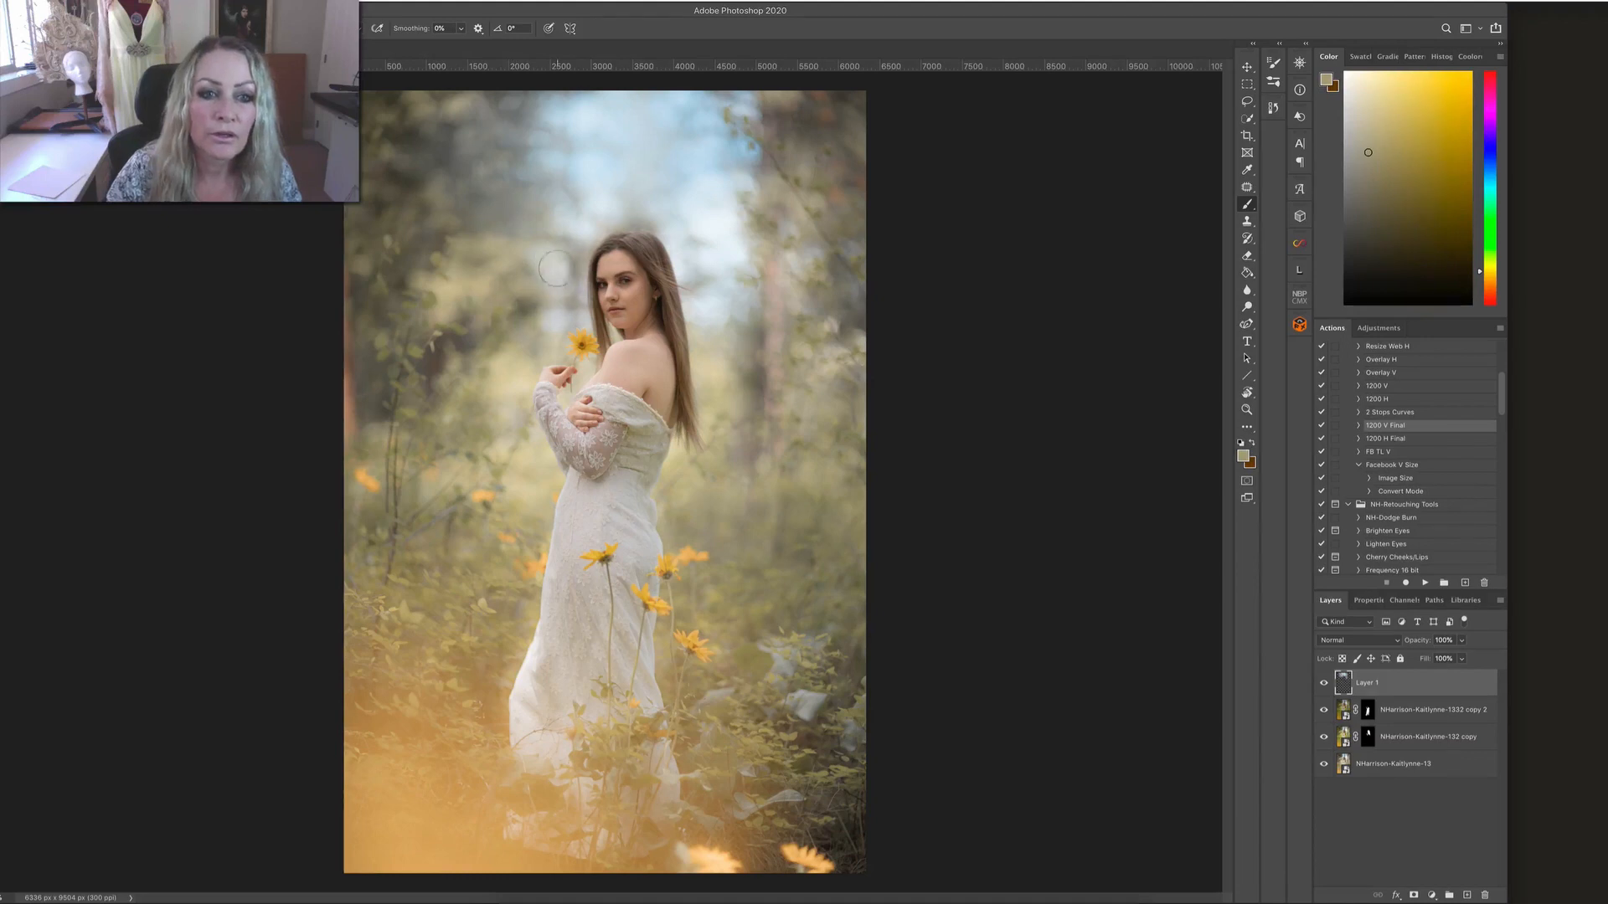
pyautogui.keyDown('alt'); pyautogui.click(546, 276); pyautogui.keyUp('alt')
pyautogui.keyDown('alt'); pyautogui.click(668, 211); pyautogui.keyUp('alt')
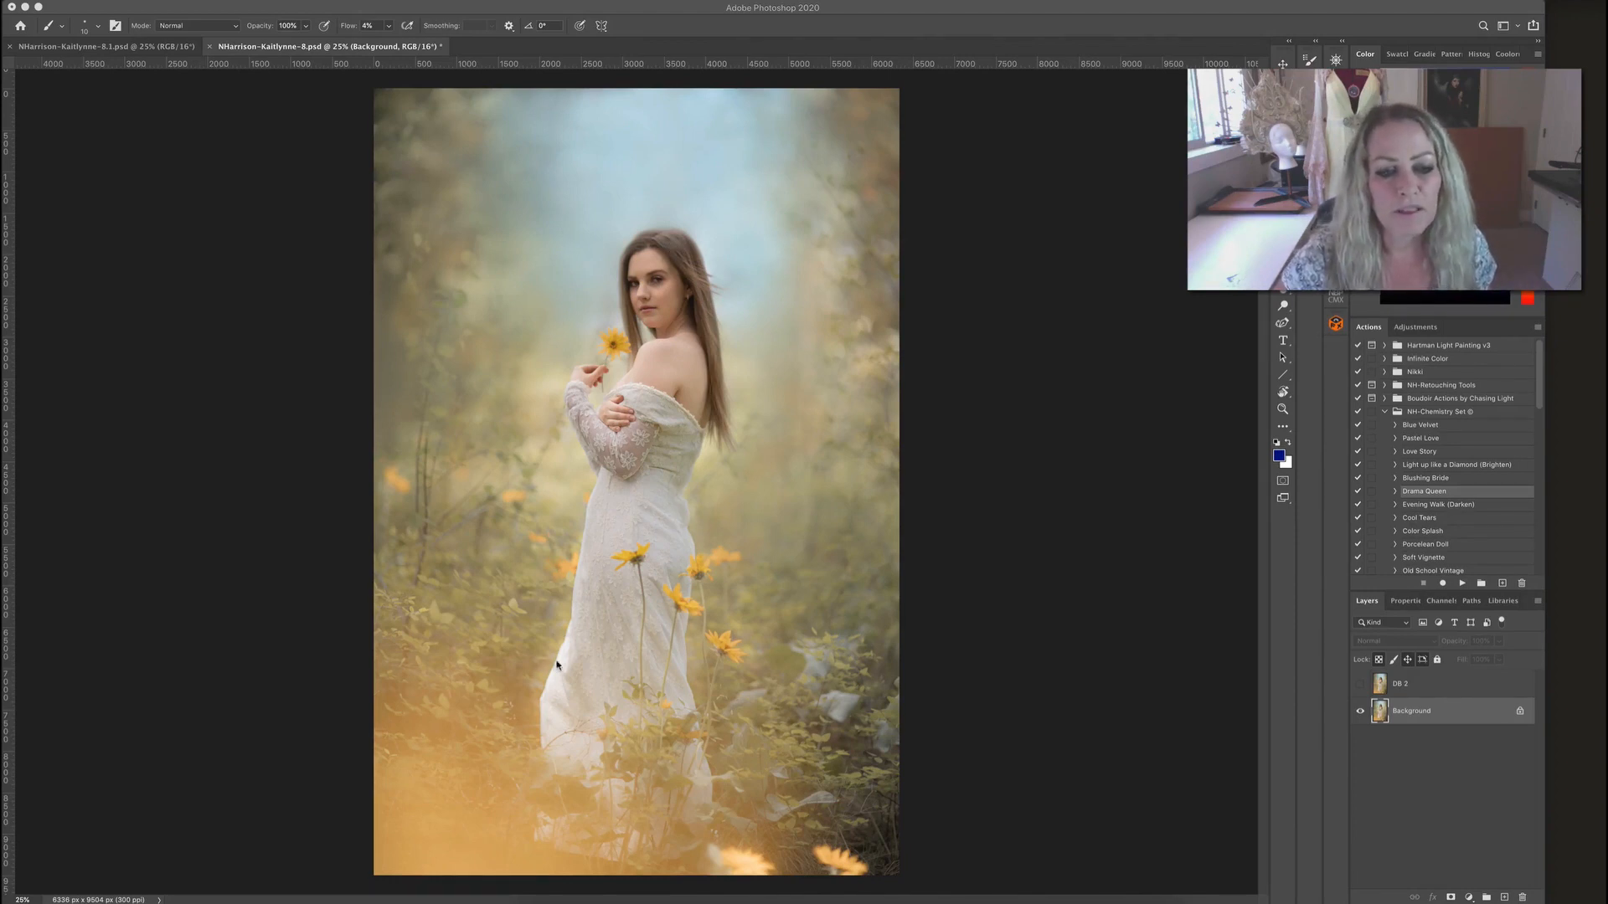
# Step: Show the DB 2 layer, and examine the face, lace sleeve and dress up close in the other open document, version 8.1
pyautogui.click(1360, 684)
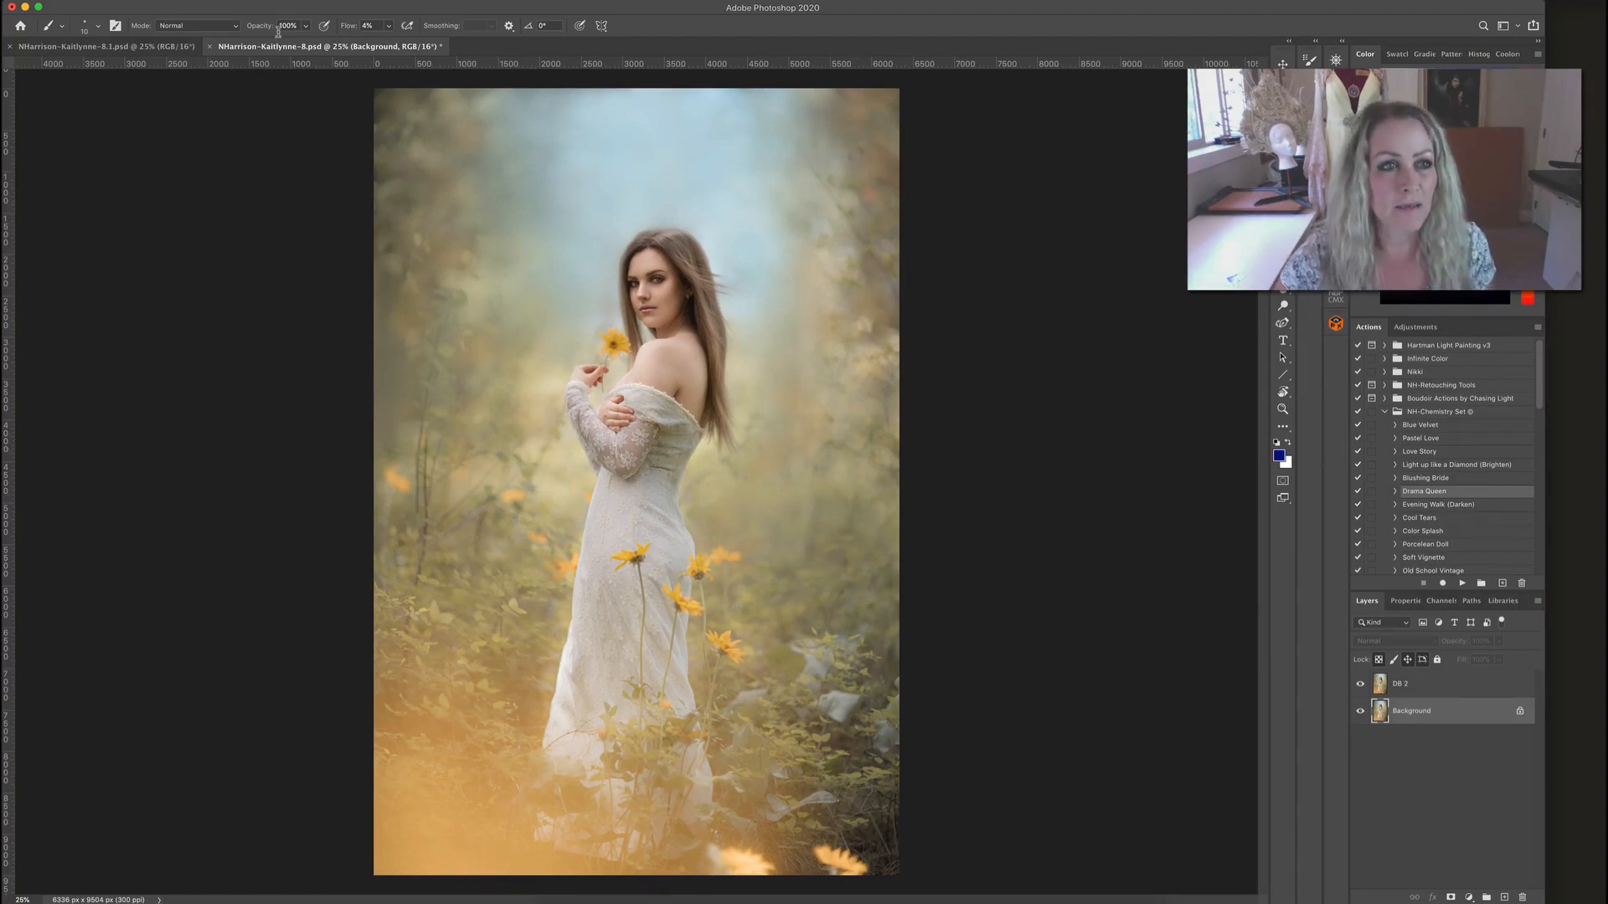
pyautogui.click(155, 46)
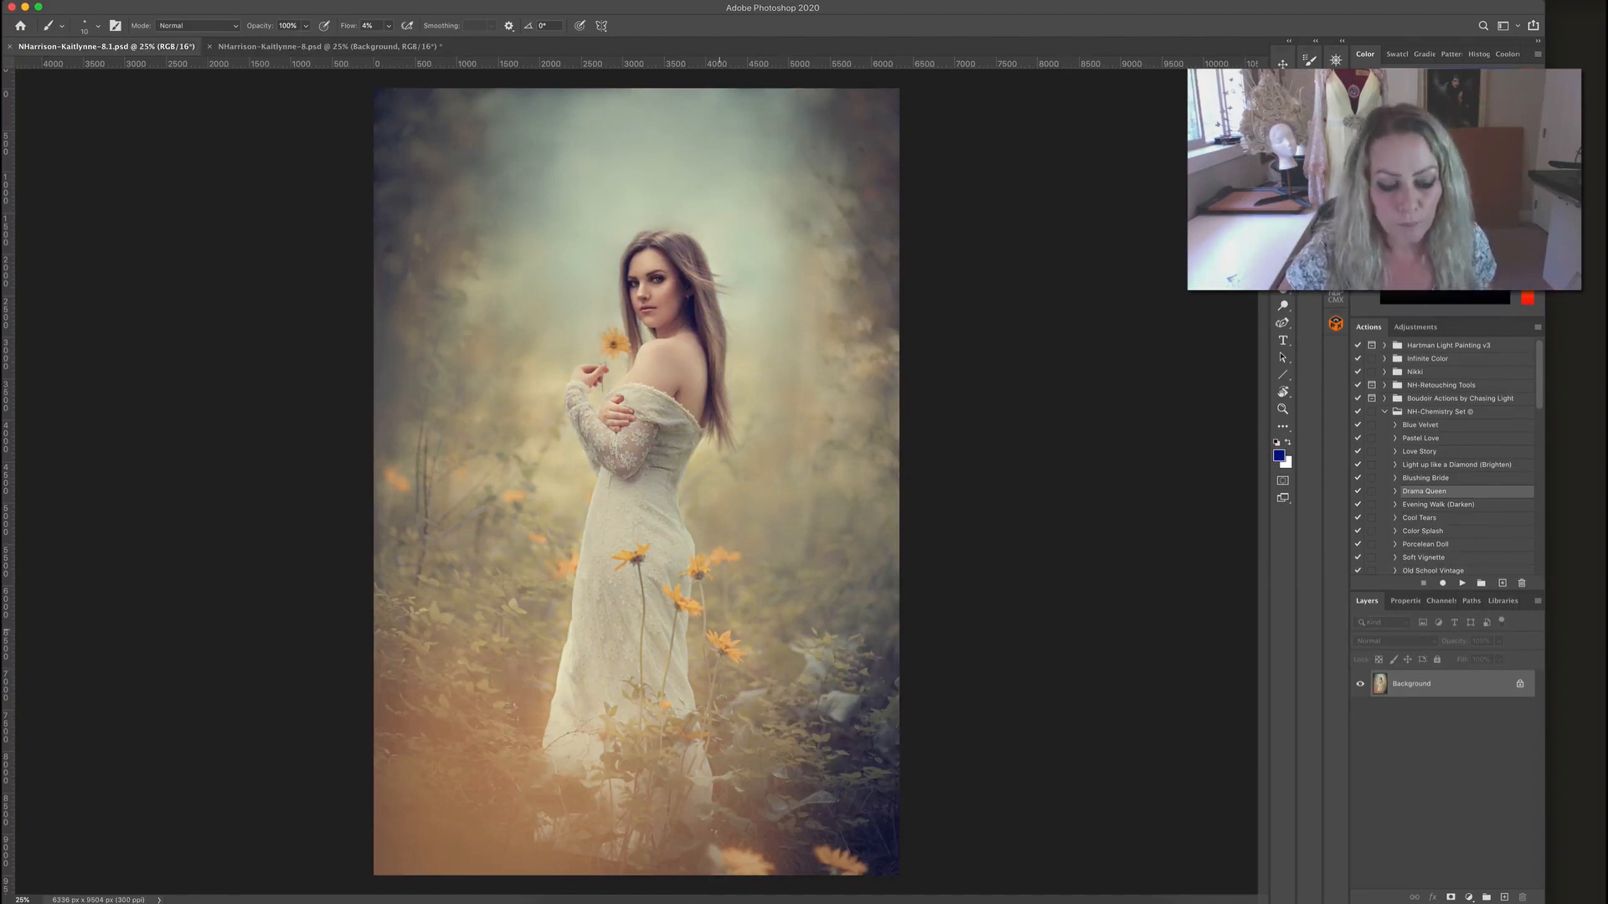
pyautogui.press('super+plus')
pyautogui.press('super+plus')
pyautogui.press('super+plus')
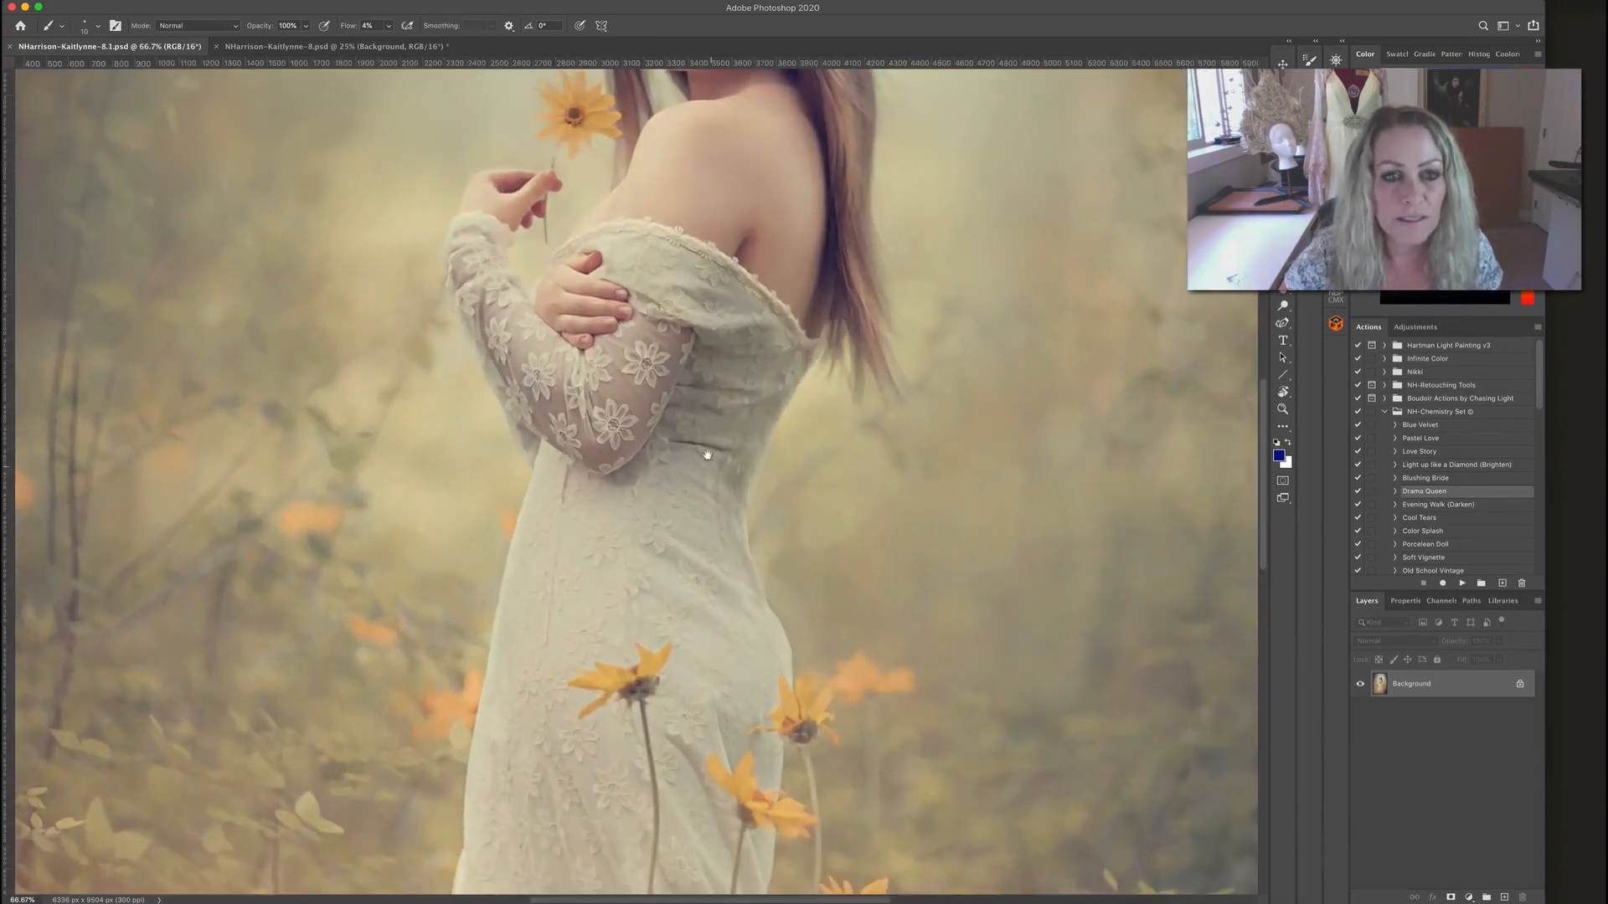
pyautogui.scroll(10, 706, 454)
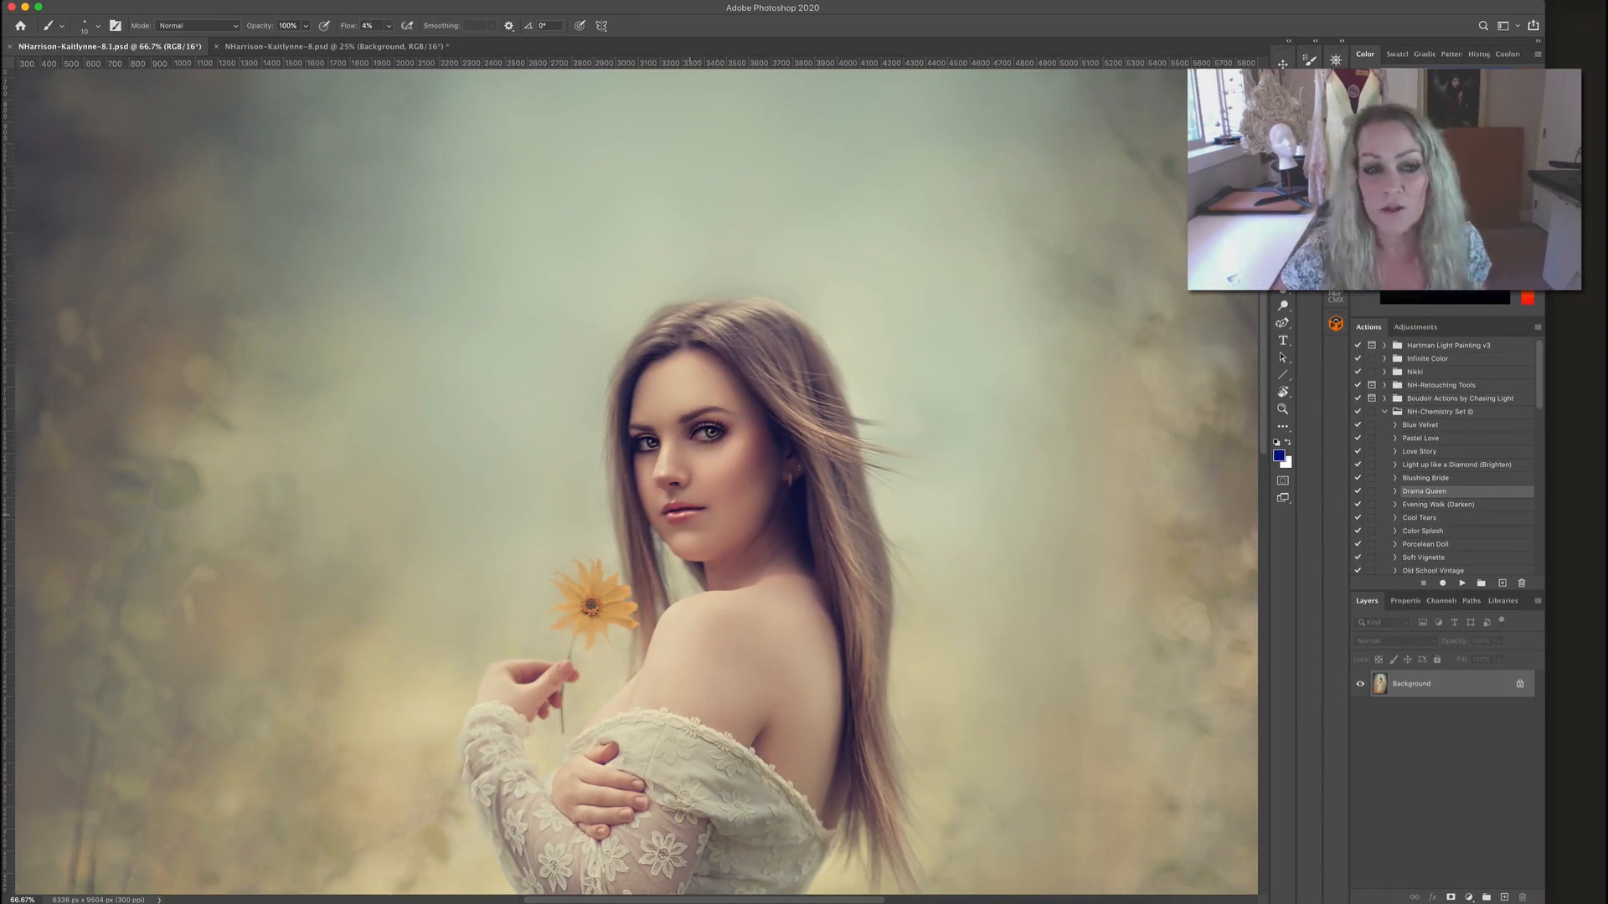
pyautogui.press('super+minus')
pyautogui.press('super+minus')
pyautogui.press('super+minus')
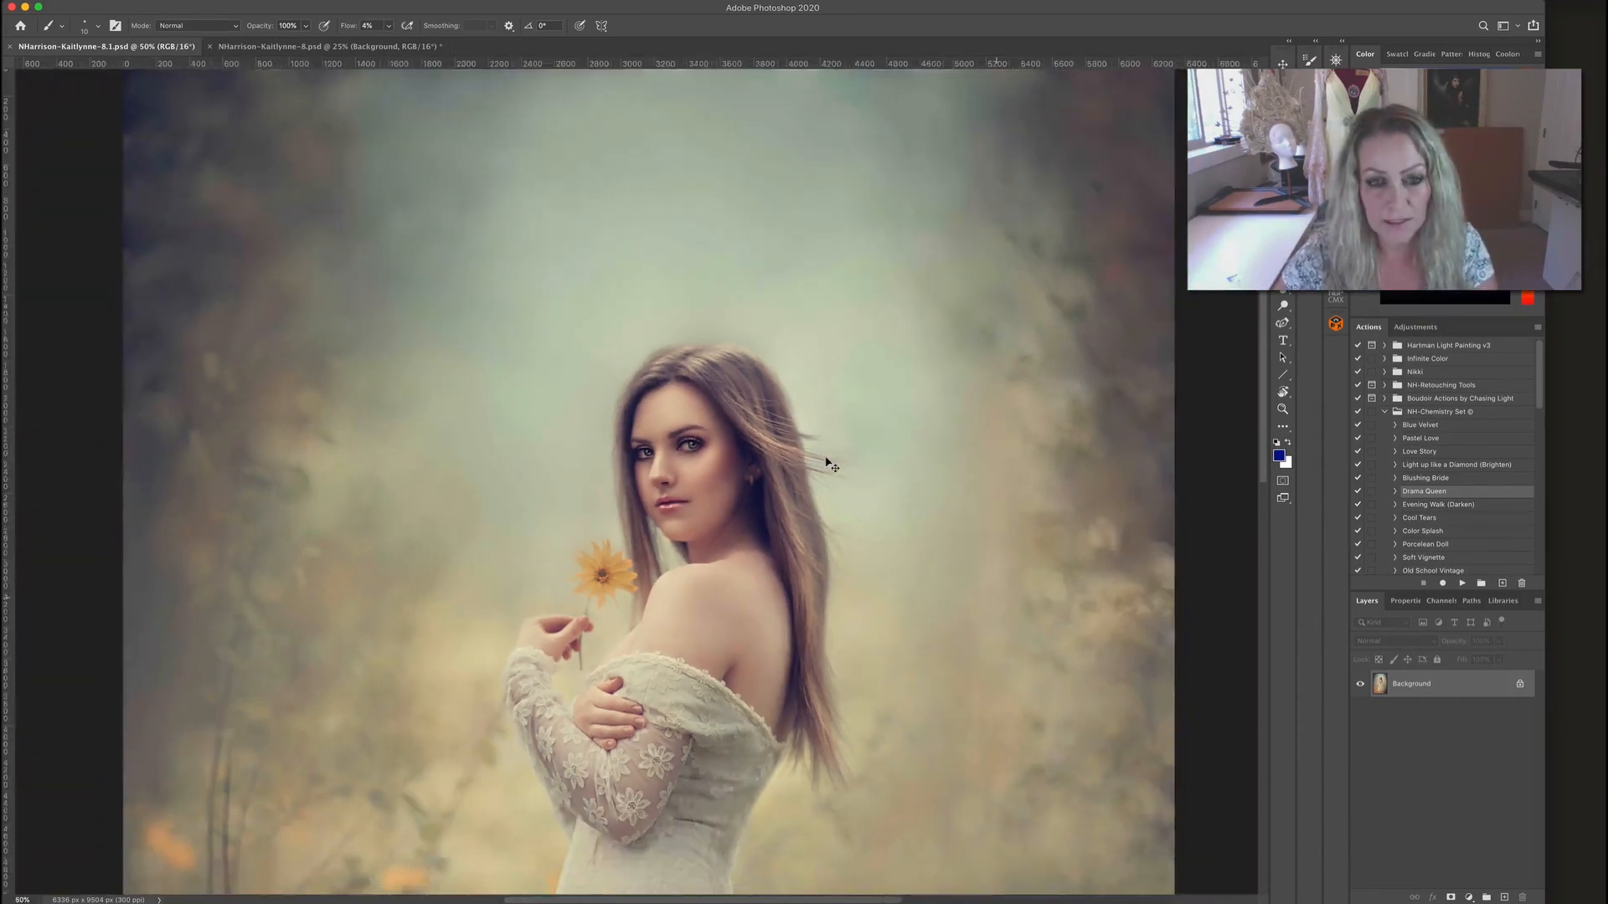